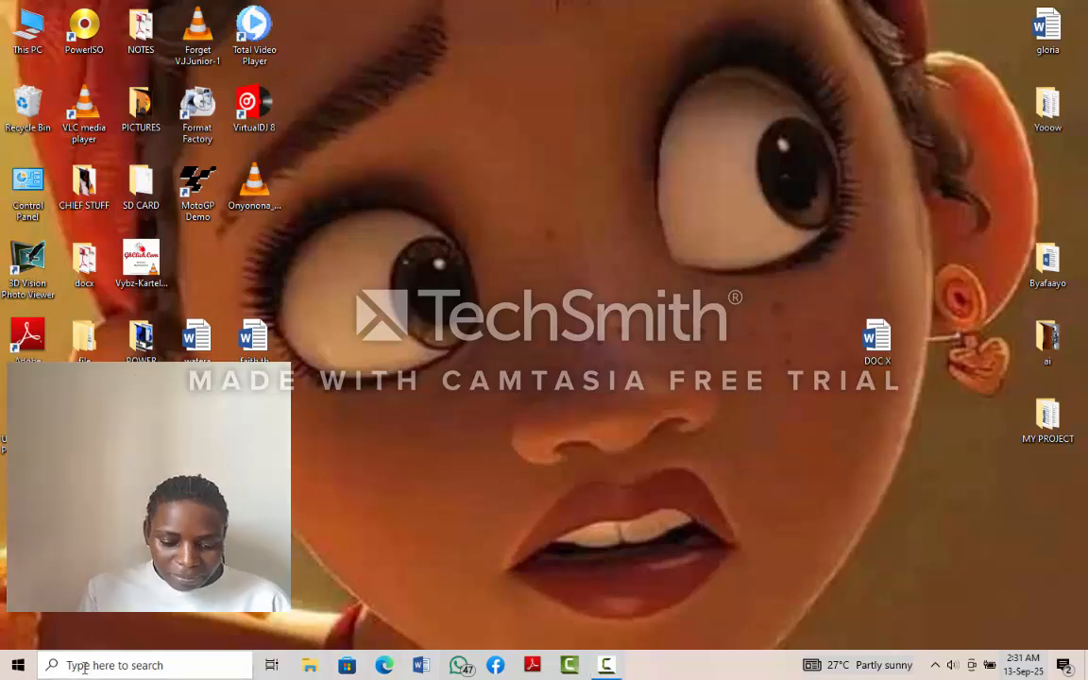
- Launch Word 2013 and open the recent document DOC X from the desktop location
left_click(84, 667)
type("wo")
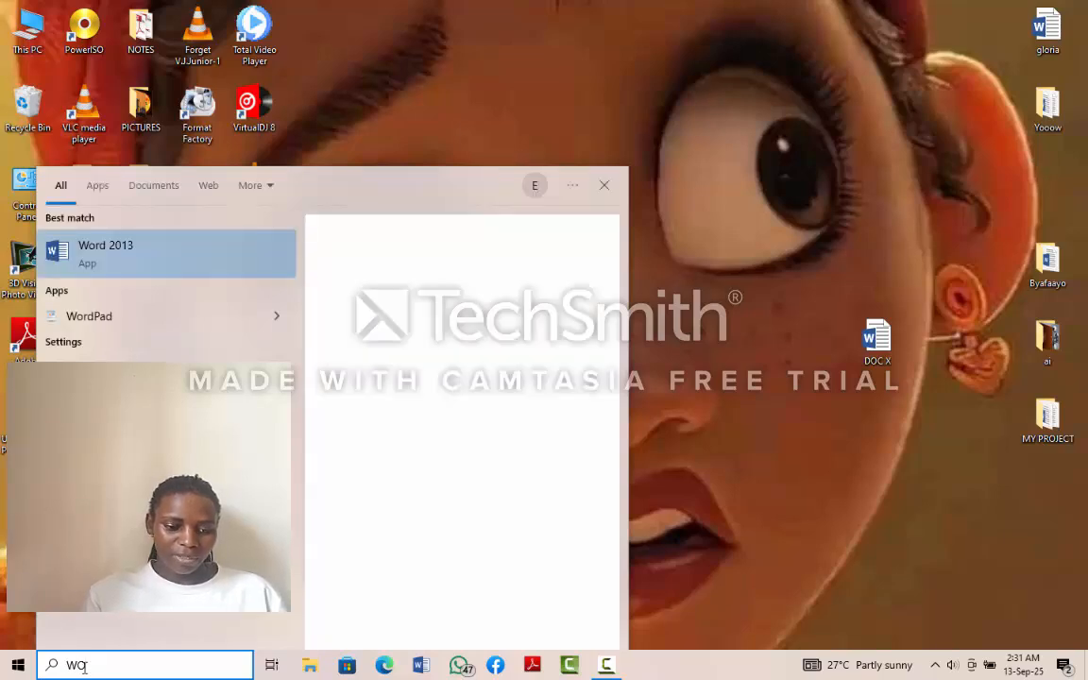
type("RD")
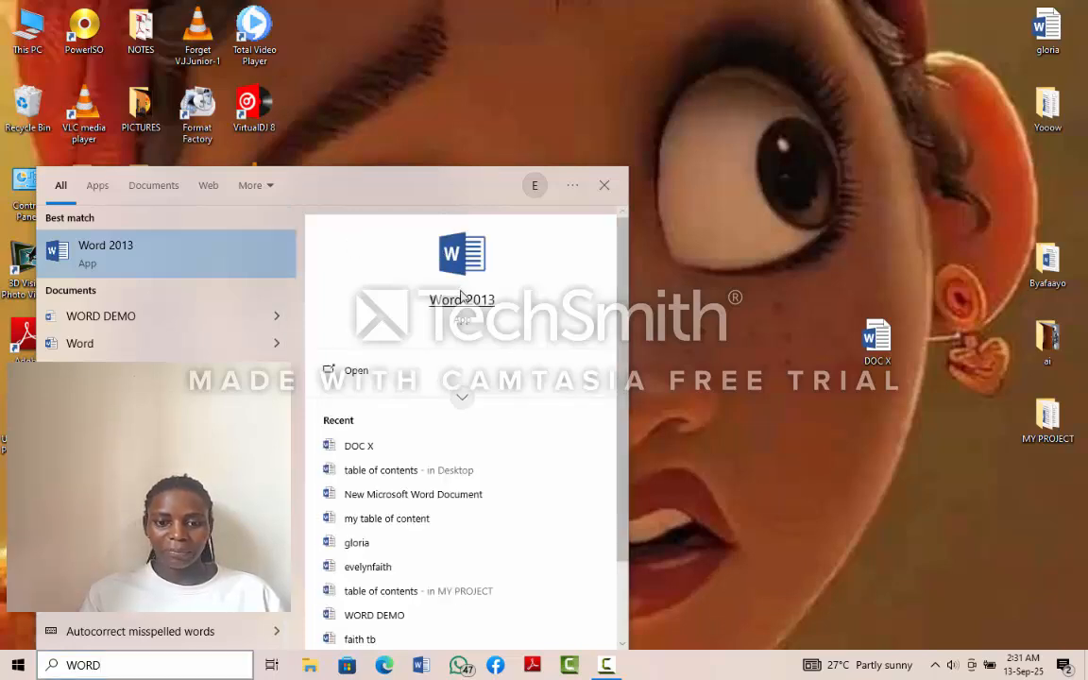
left_click(460, 297)
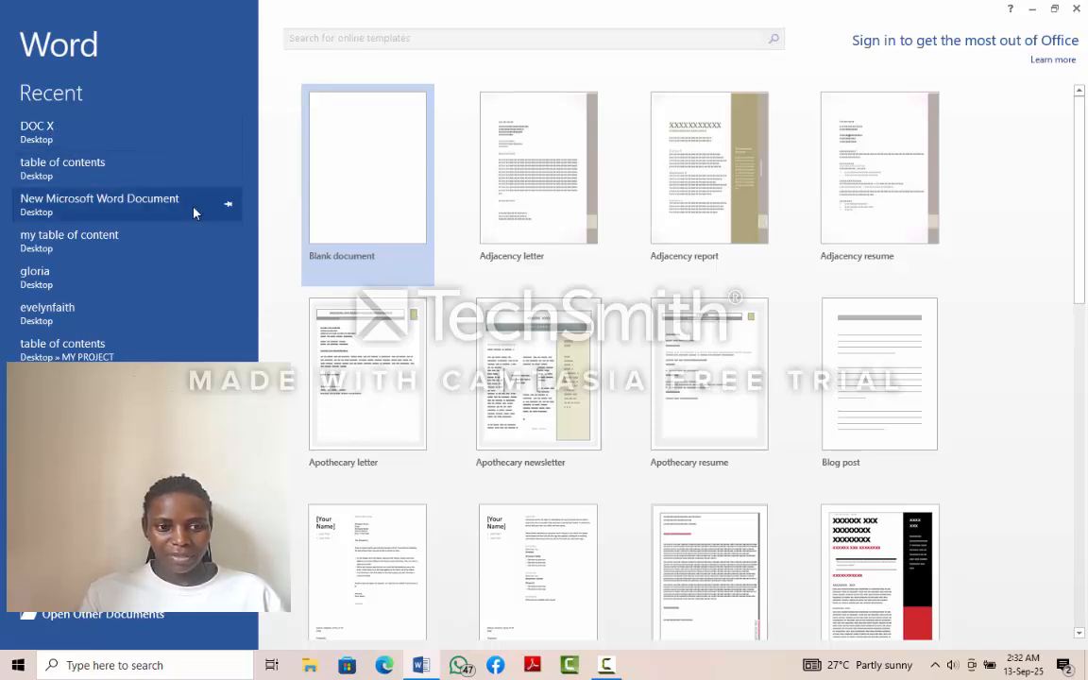
left_click(53, 128)
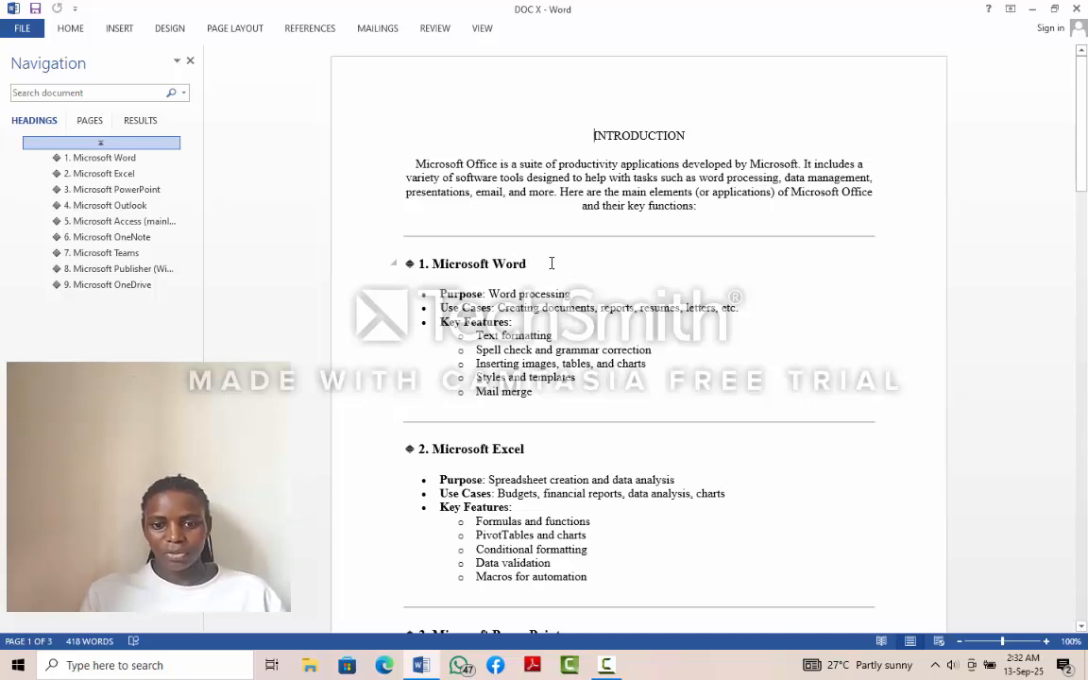
- Replace the number in the Microsoft Word heading so that it reads "CHAPTER 1. Microsoft Word"
left_click(423, 265)
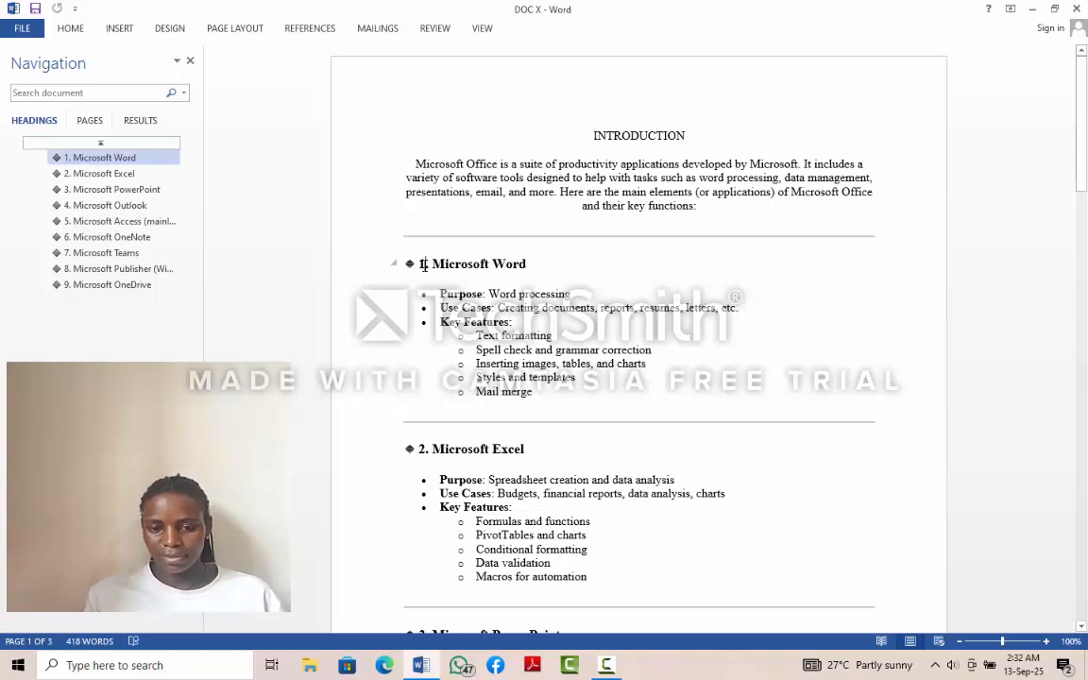
key("BackSpace")
key("BackSpace")
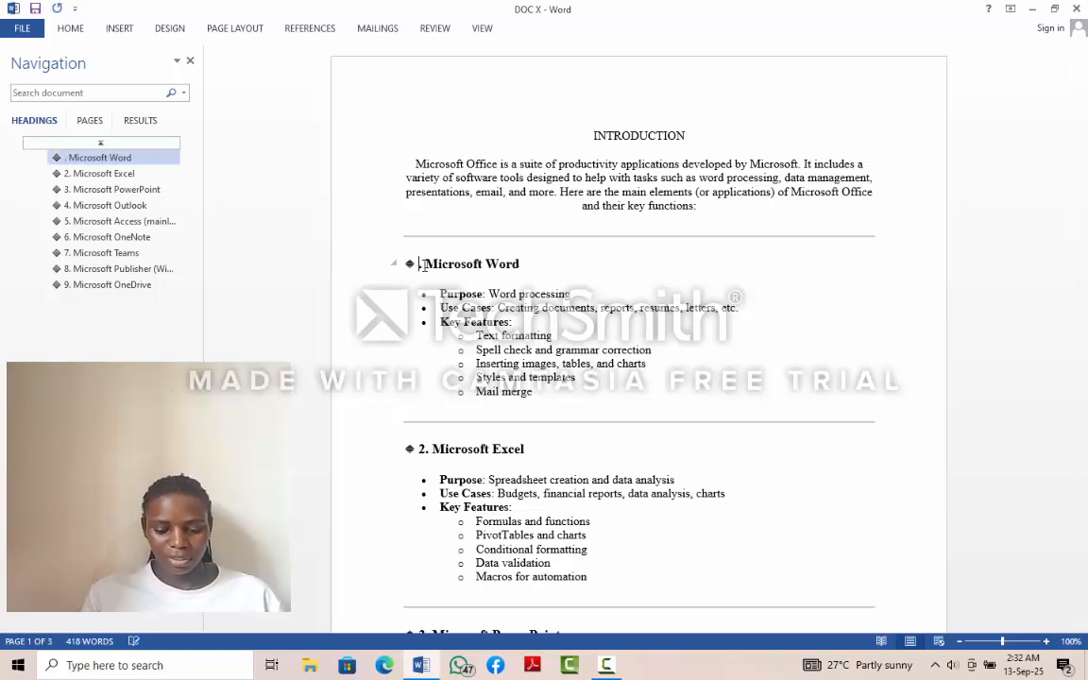
type("CHAP")
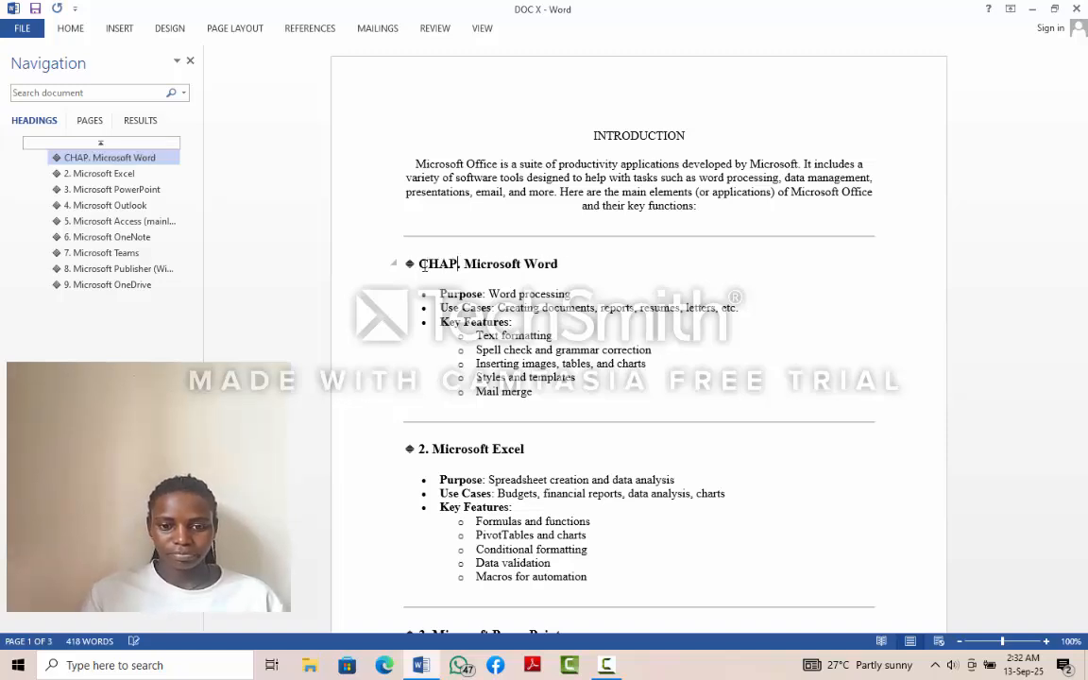
type("TER")
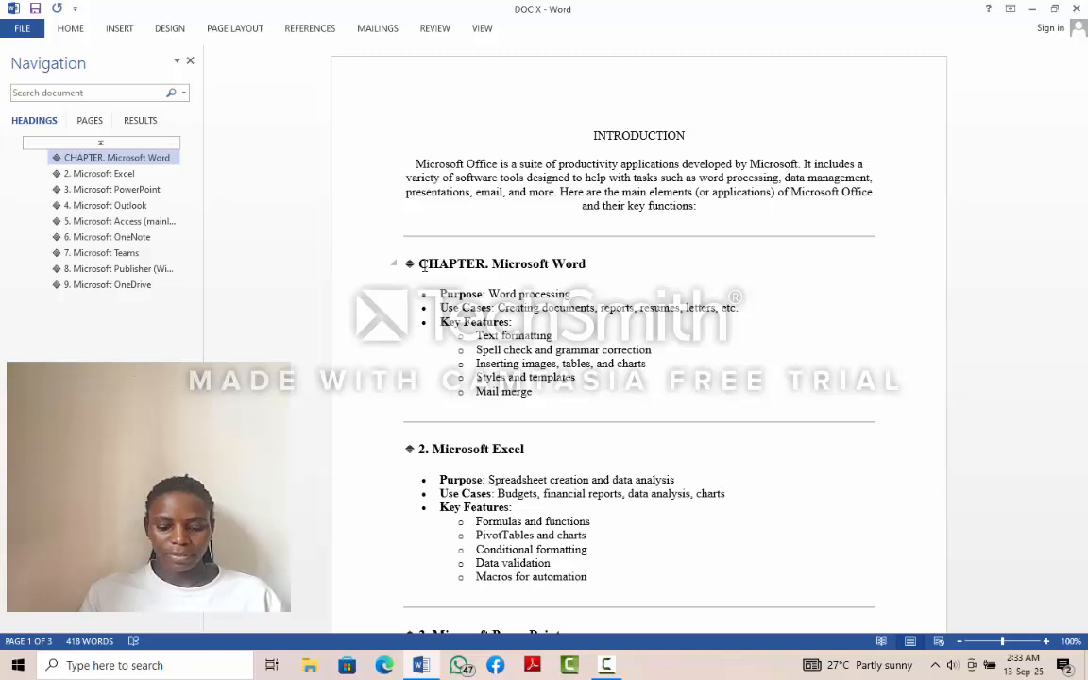
type(" 1")
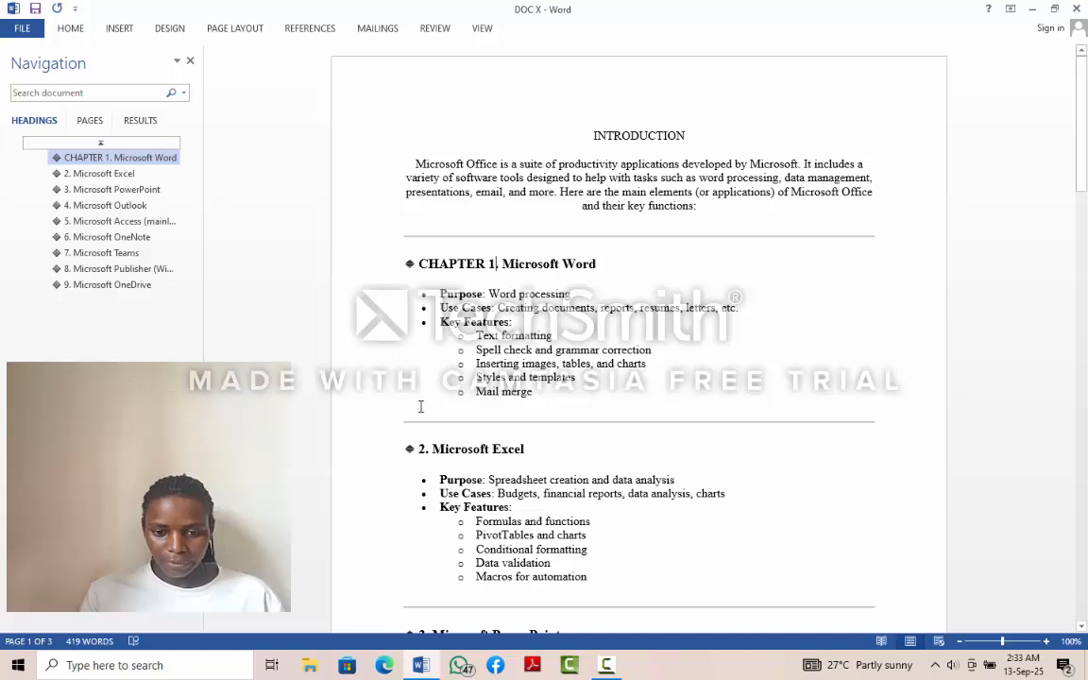
- Replace the number in front of the Microsoft Excel heading with the word "CHAPTER", keeping the period
left_click(423, 454)
key("BackSpace")
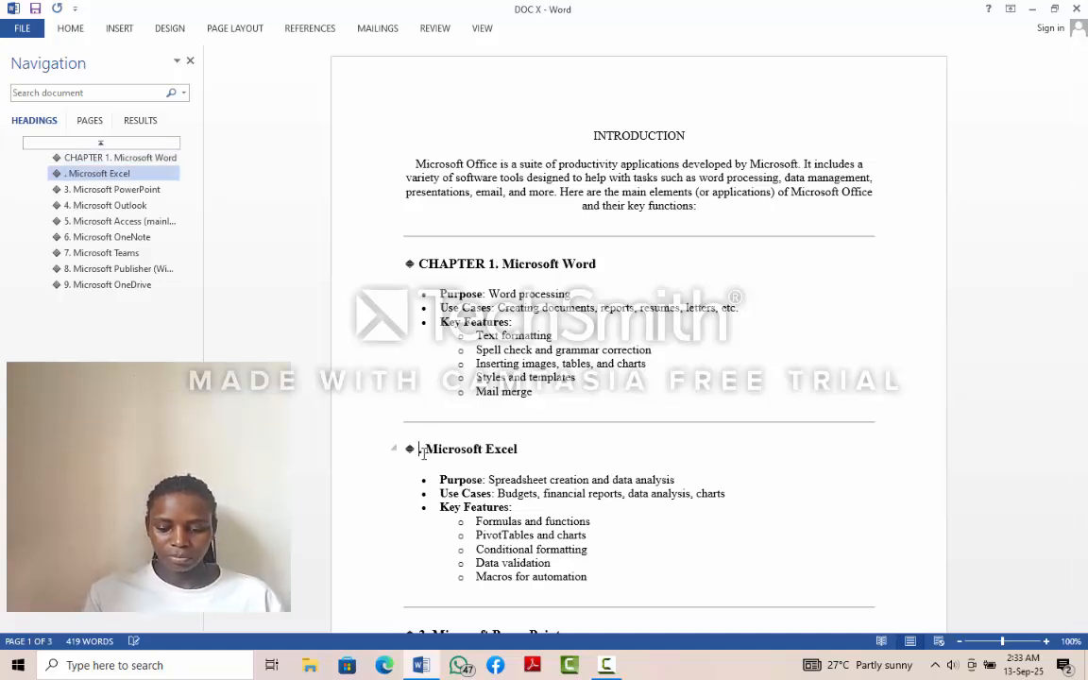
type("CHA")
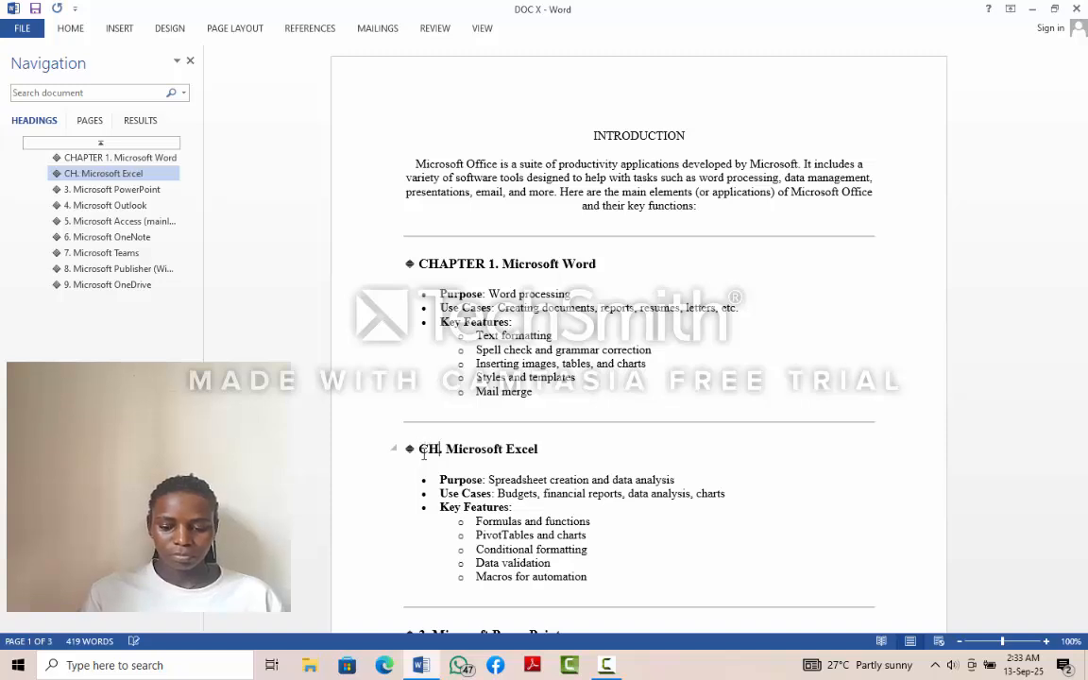
type("PTER")
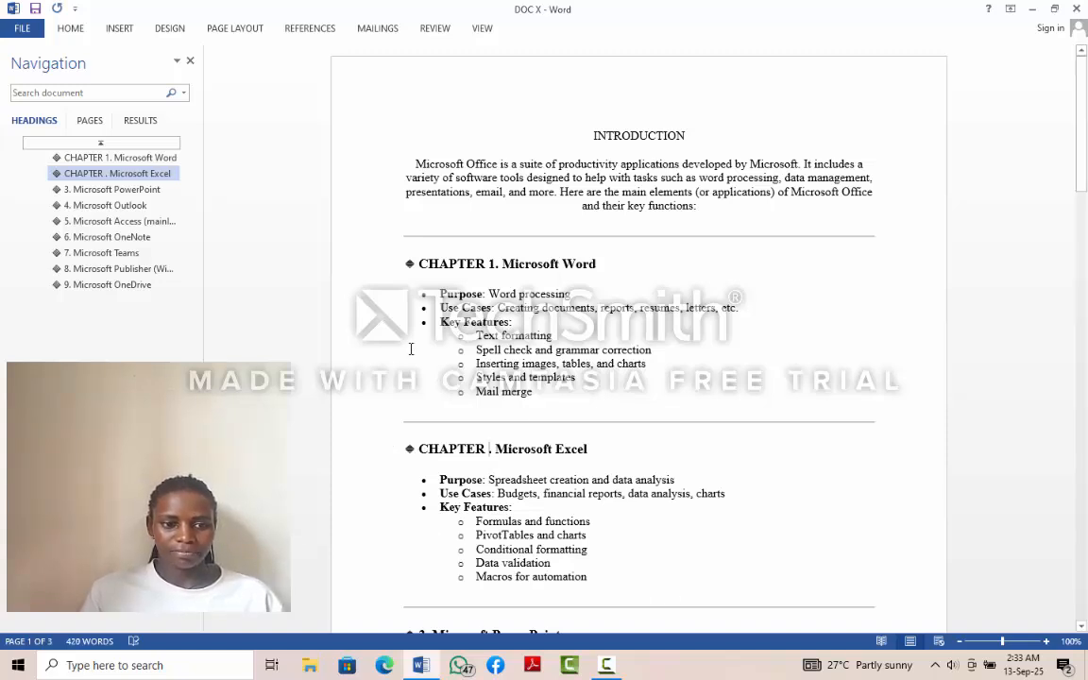
- Go to the Microsoft PowerPoint heading and change its number to "CHAPTER 3" before the period
left_click(142, 190)
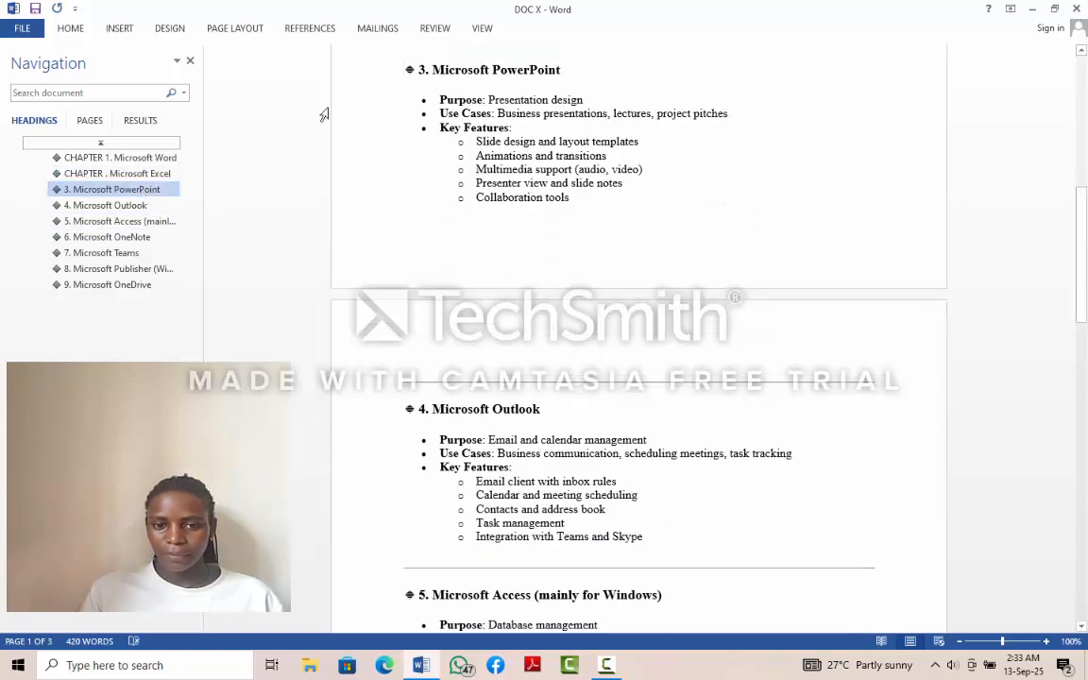
left_click(424, 69)
key("BackSpace")
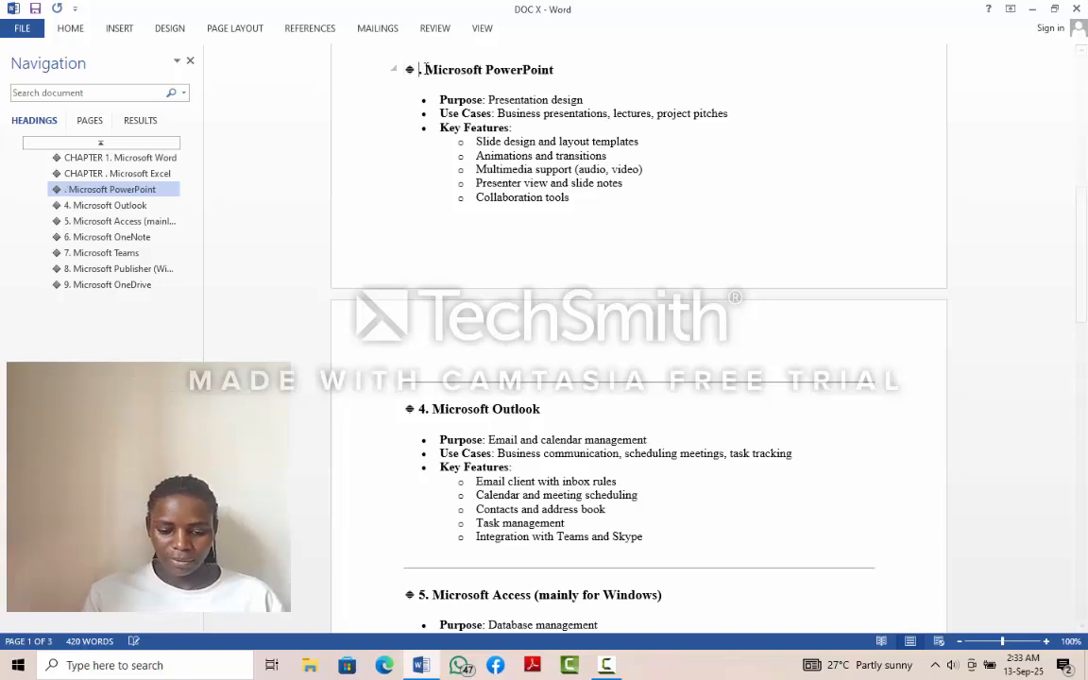
type("CHAP")
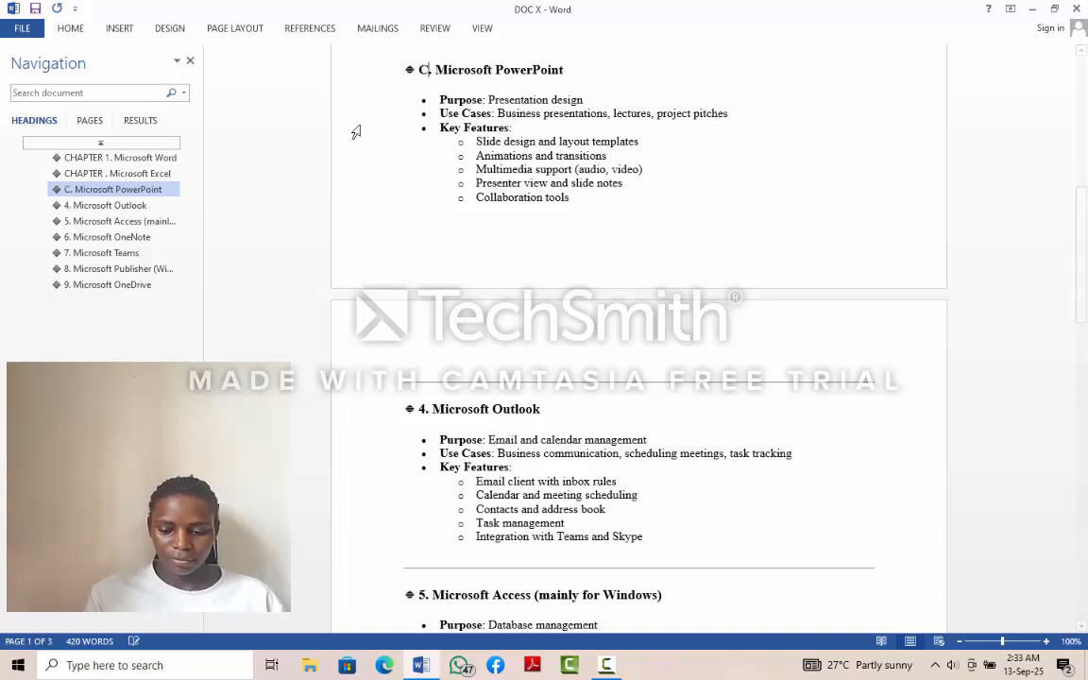
type("TER ")
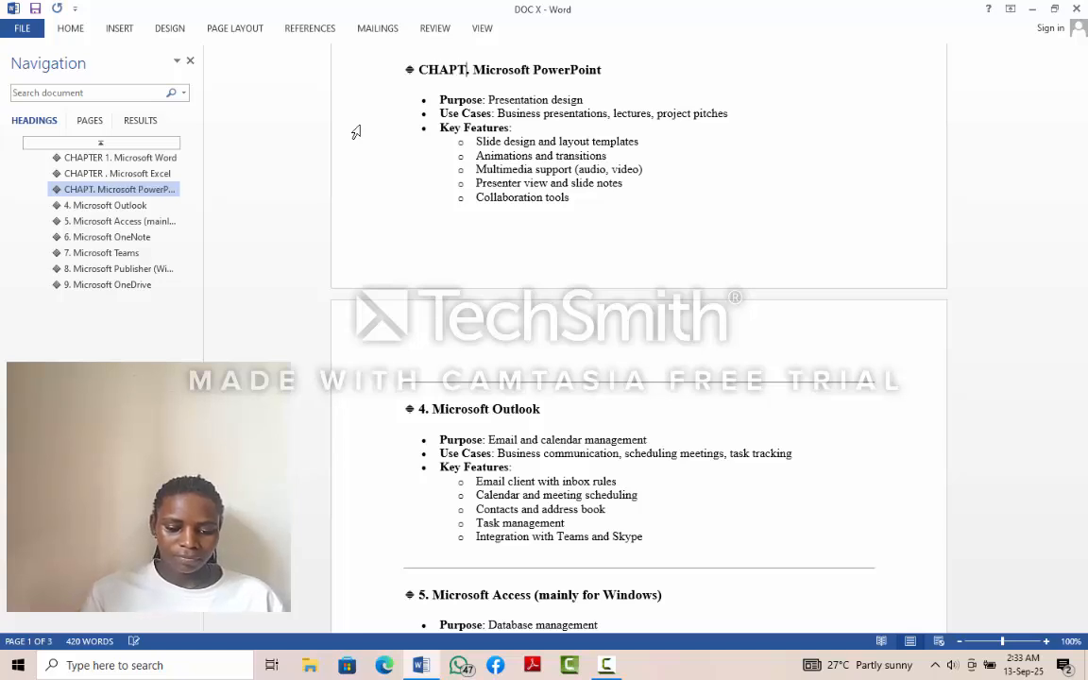
type("3")
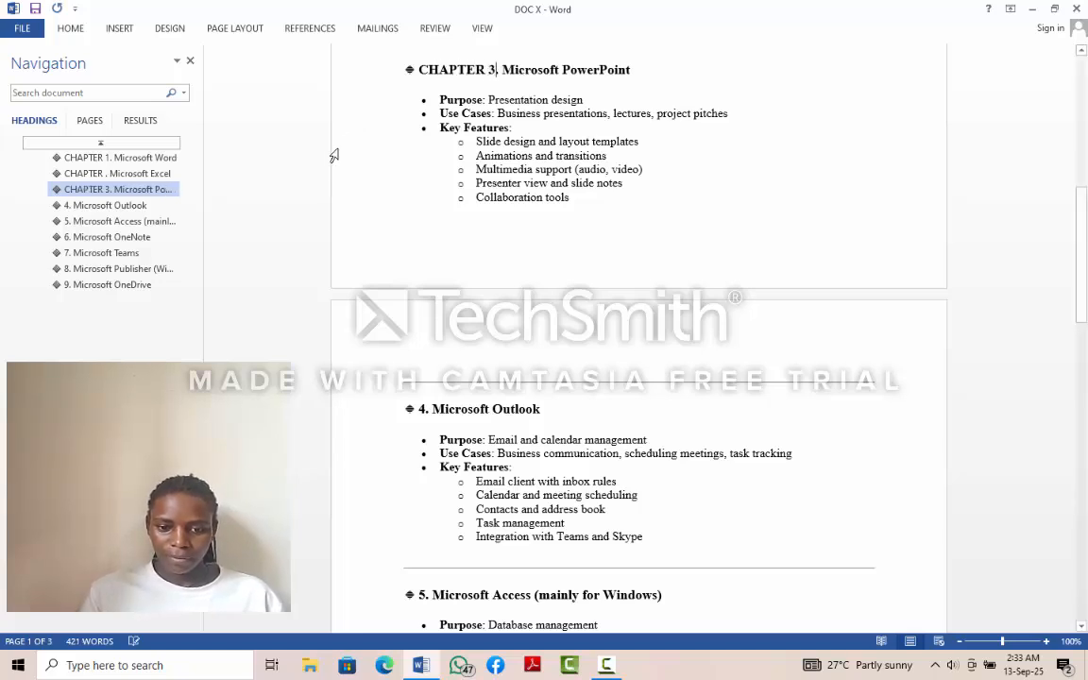
- Replace the number in the Microsoft Outlook heading so that it reads "CHAPTER 4. Microsoft Outlook"
left_click(422, 408)
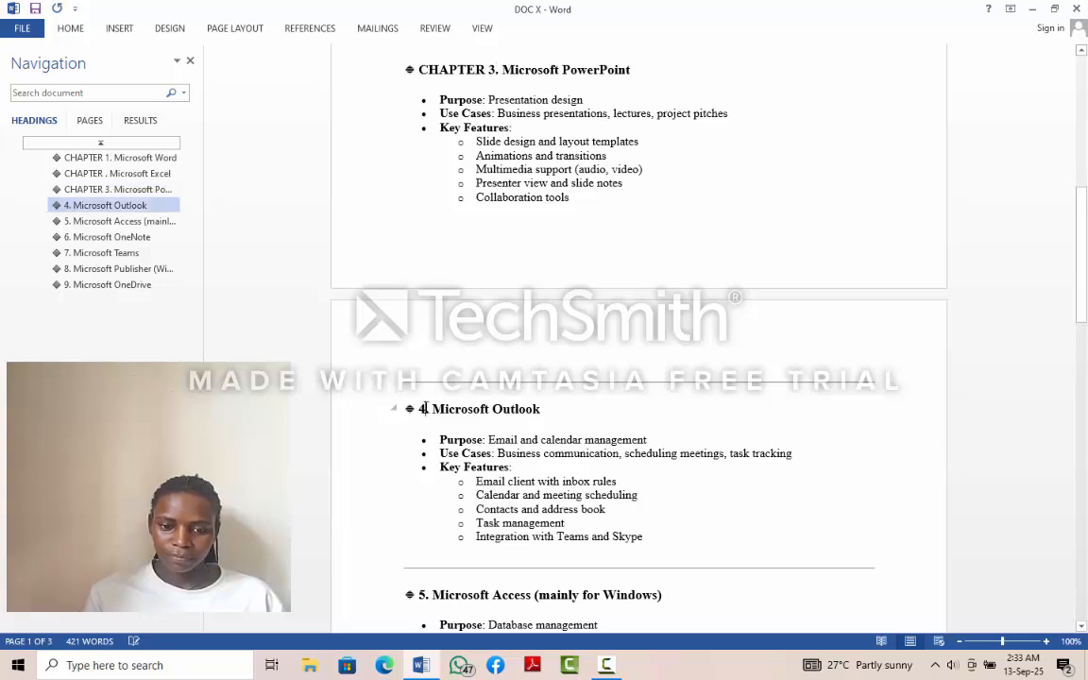
key("BackSpace")
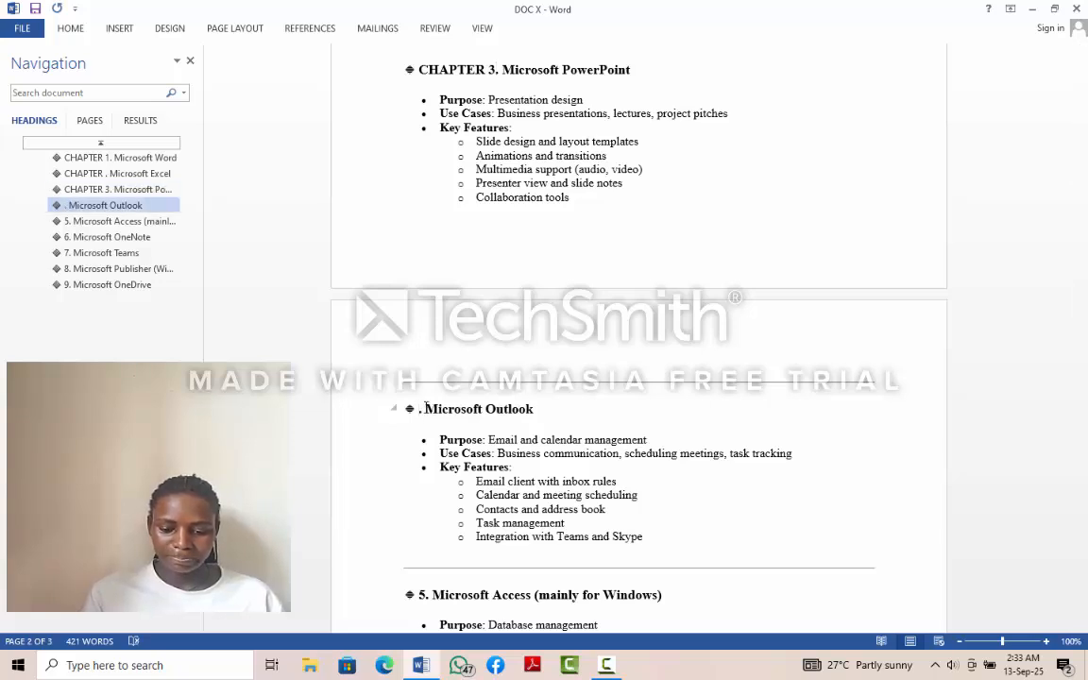
type("C")
type("HAPT")
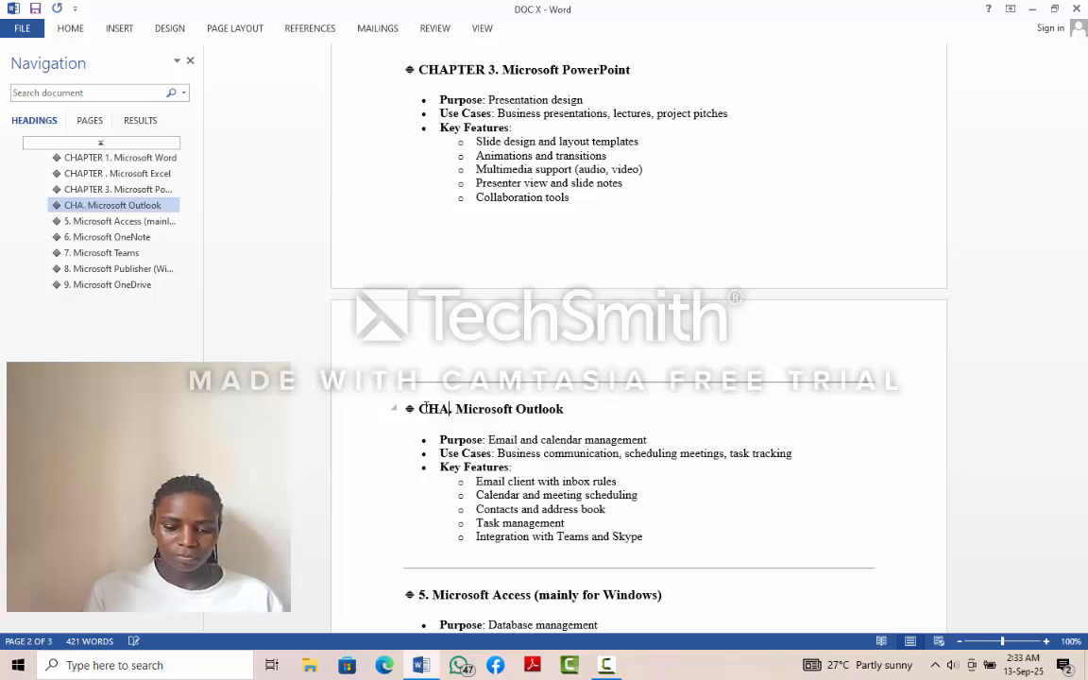
type("ER ")
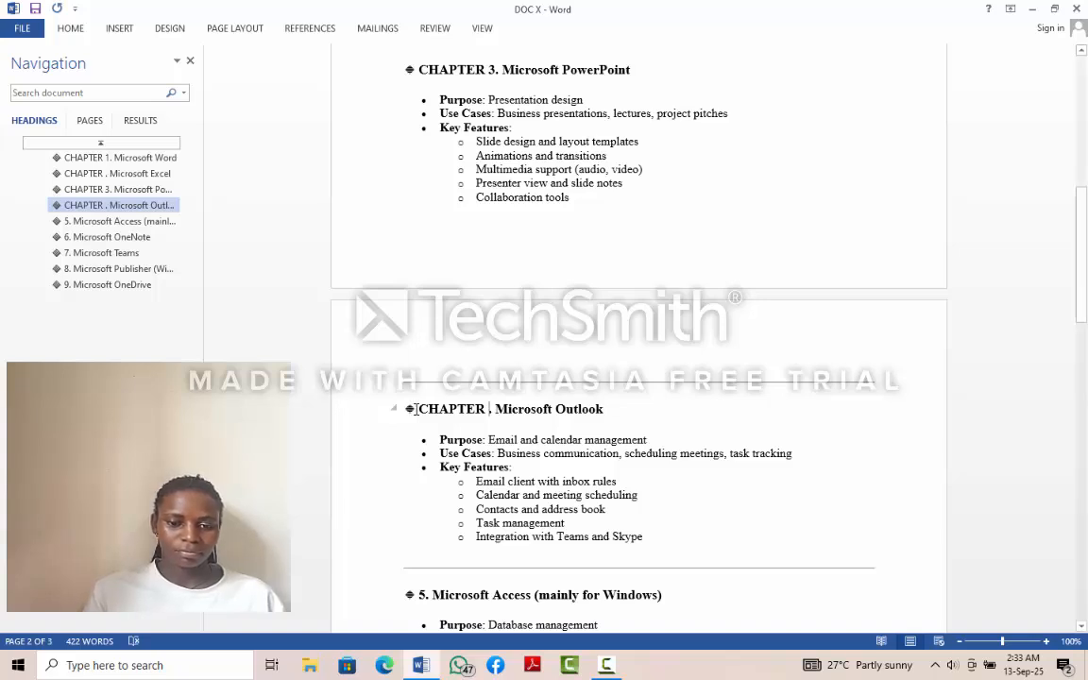
type("4")
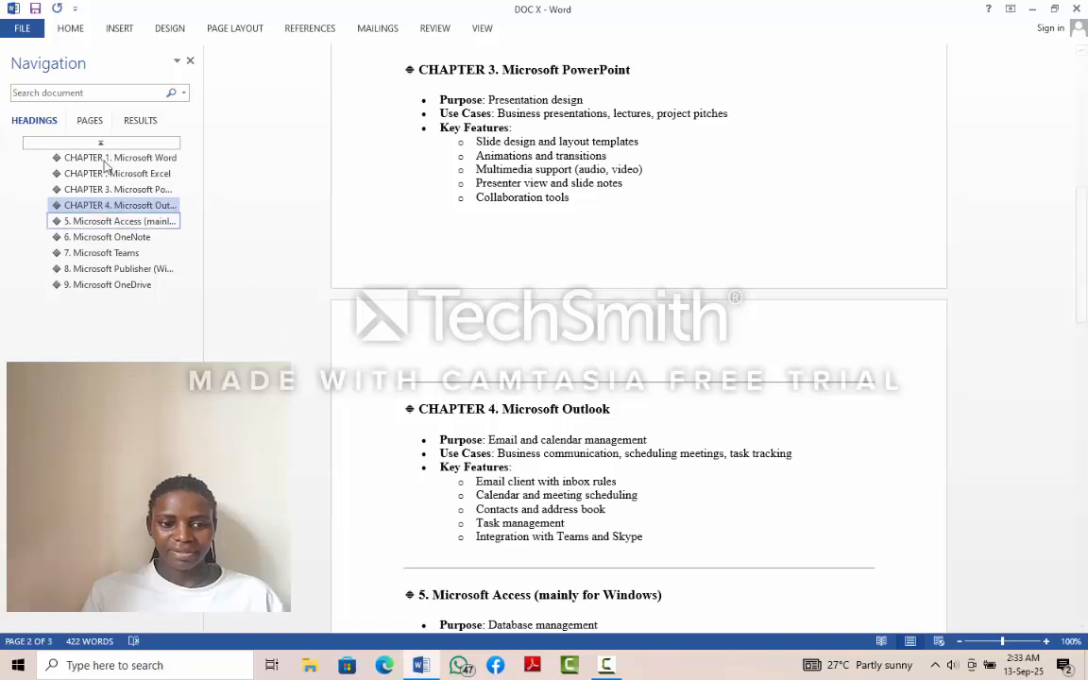
- Go to the Microsoft Access heading and change its number to "CHAPTER 5" before the period
left_click(113, 221)
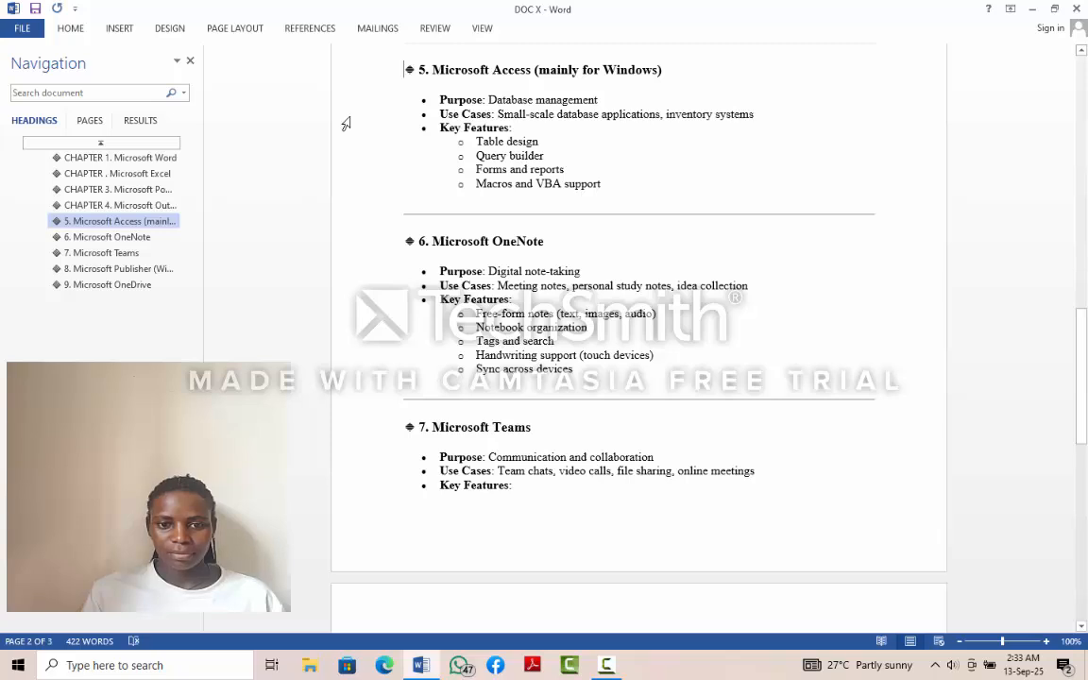
left_click(423, 69)
key("BackSpace")
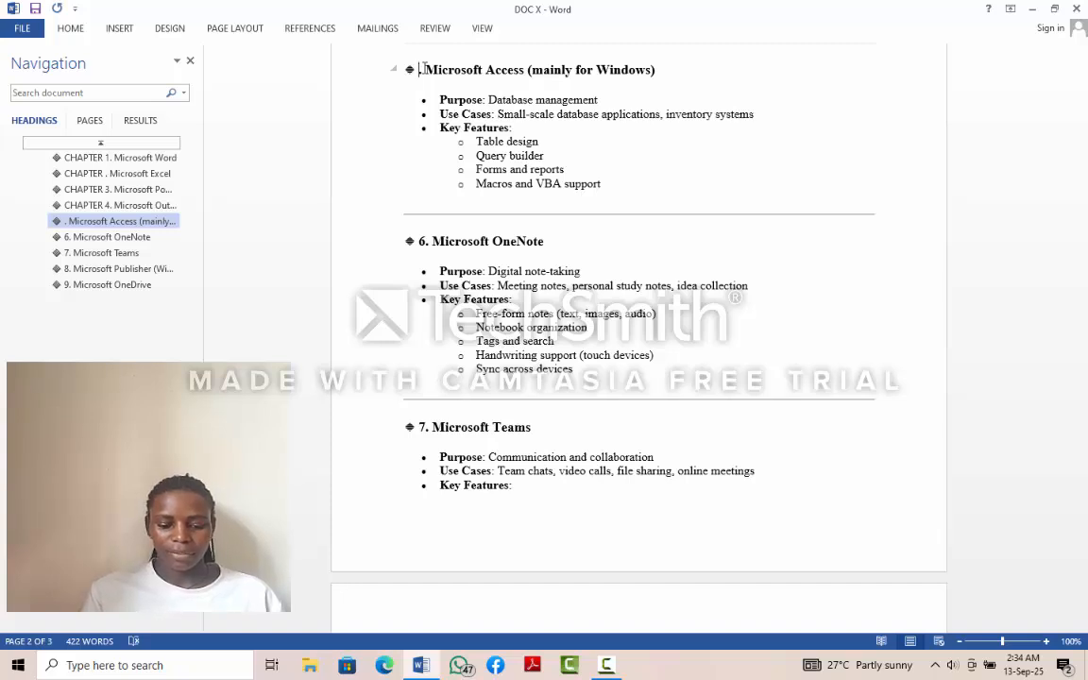
type("CHAP")
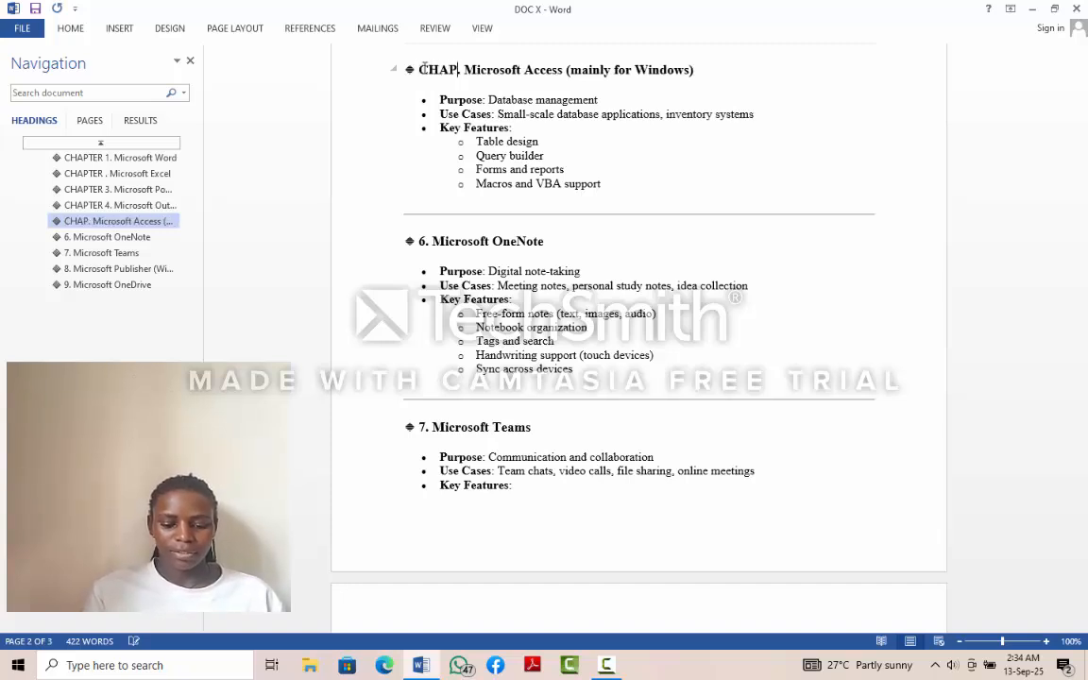
type("TER ")
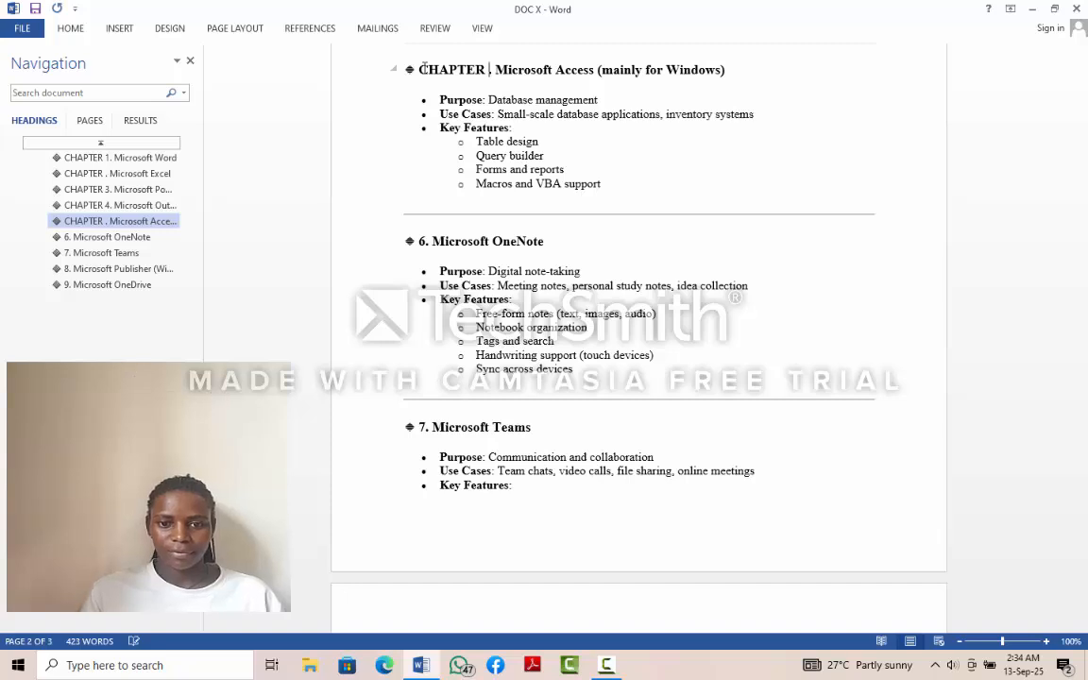
type("5")
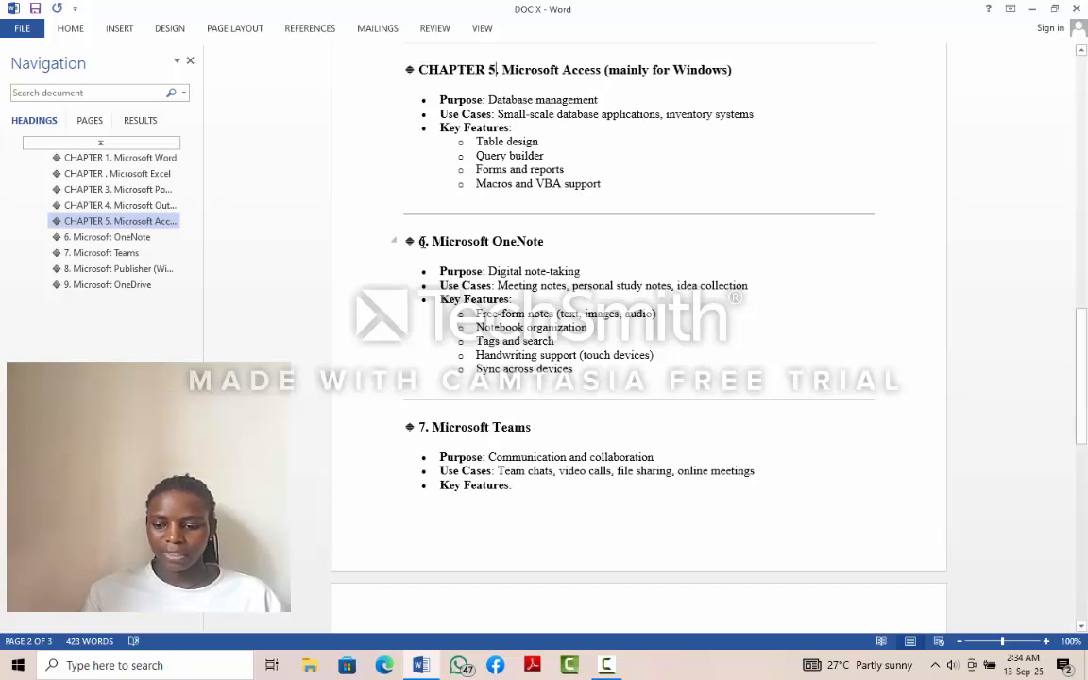
- Replace the number in the Microsoft OneNote heading so that it reads "CHAPTER 6. Microsoft OneNote"
left_click(422, 242)
key("Delete")
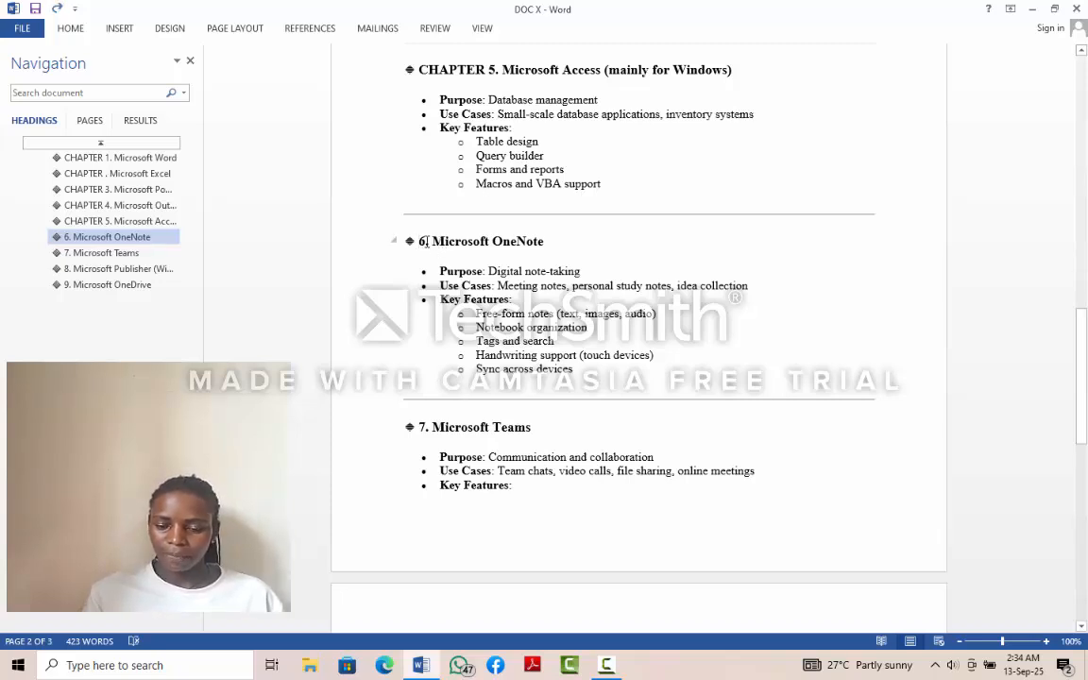
key("Delete")
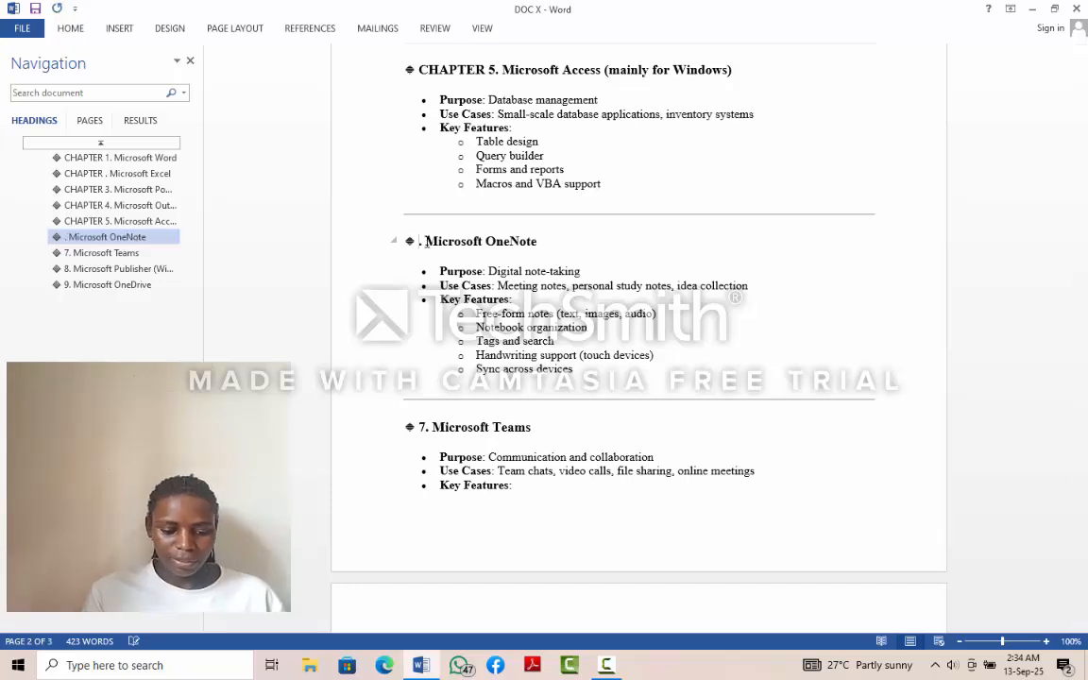
type("CHAPTE")
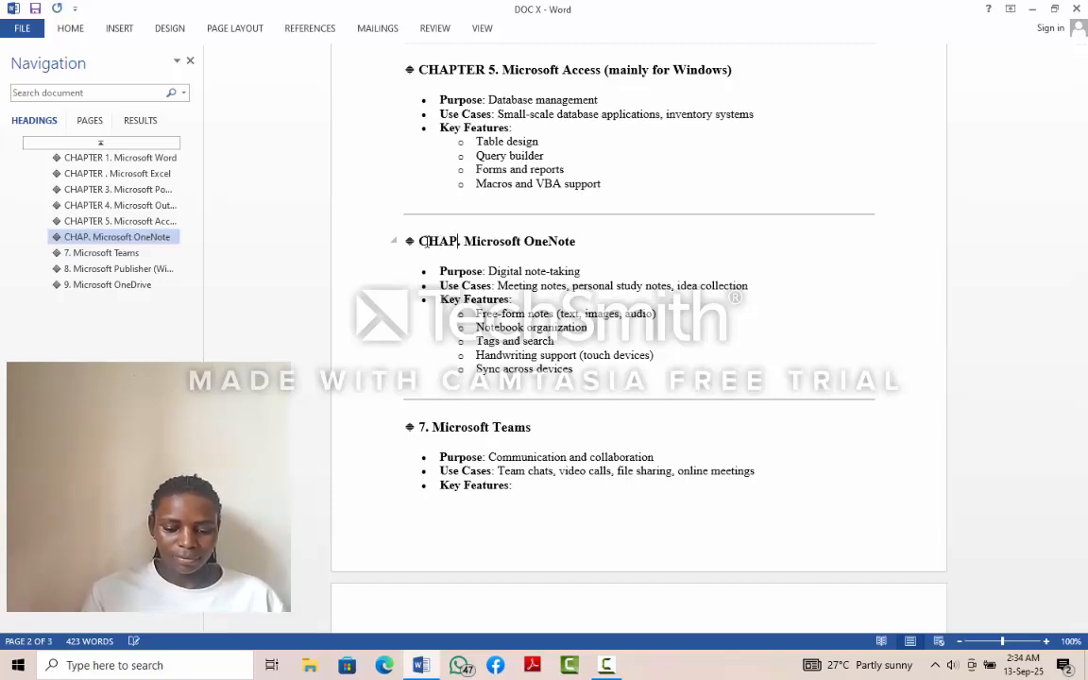
type("R ")
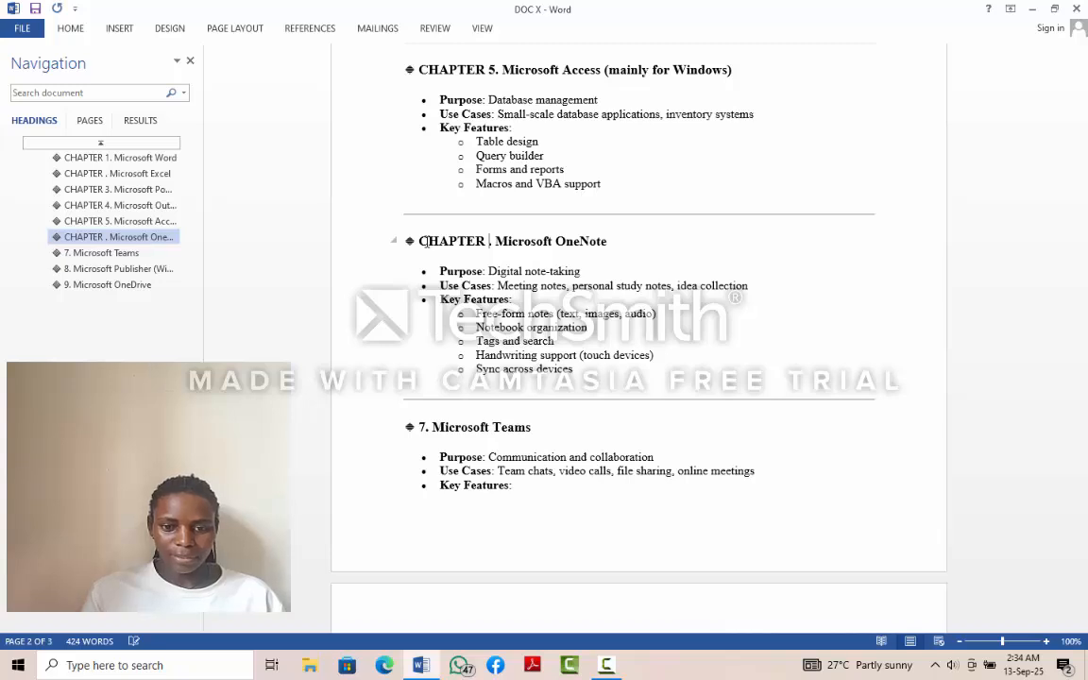
type("6")
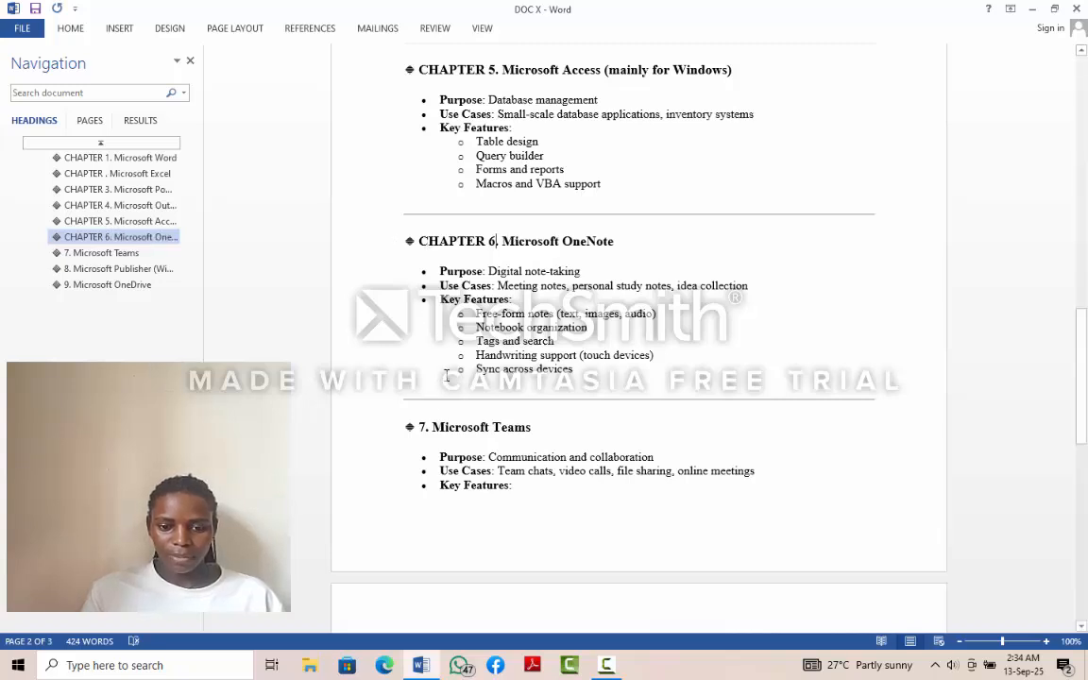
- Replace the number in the Microsoft Teams heading so that it reads "CHAPTER 7. Microsoft Teams"
left_click(423, 427)
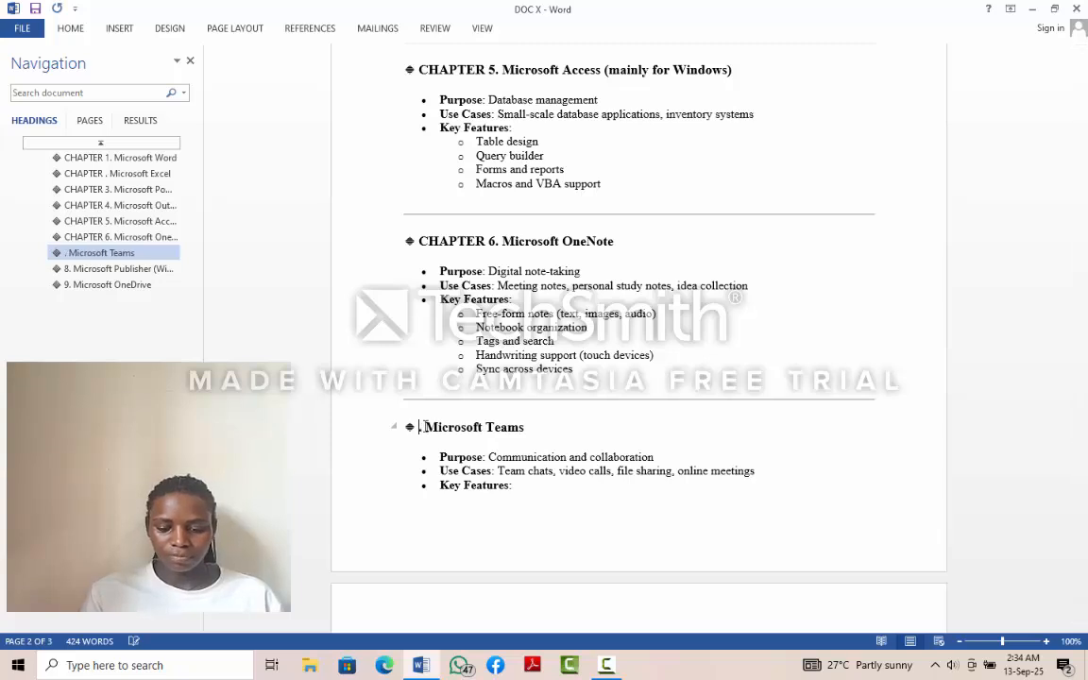
key("BackSpace")
type("CHA")
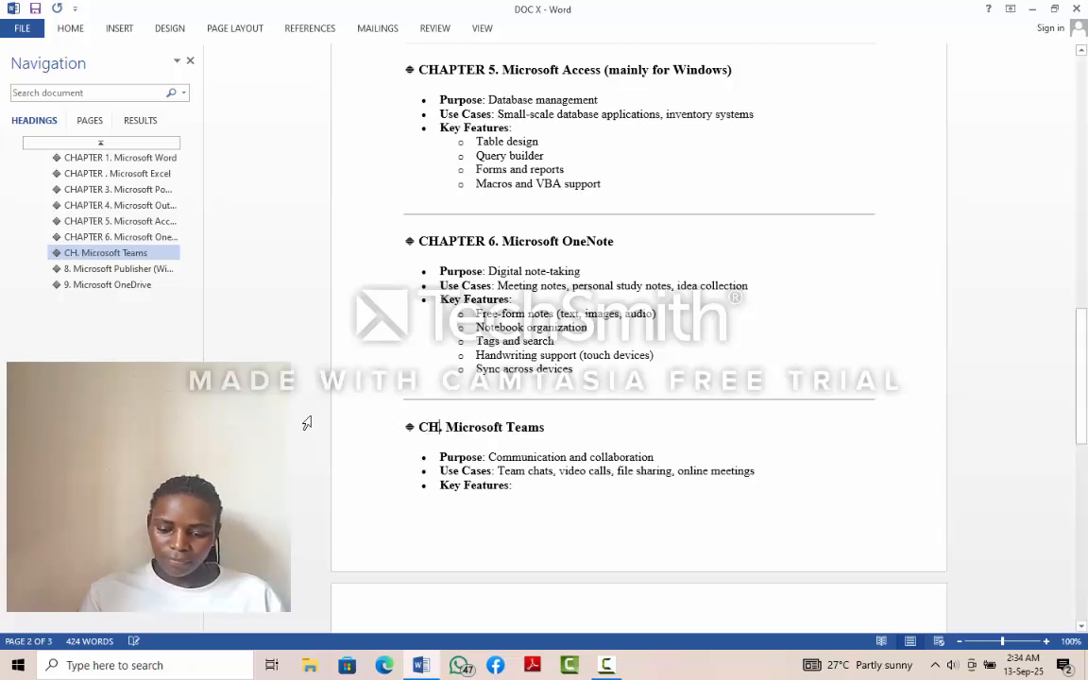
type("PTER")
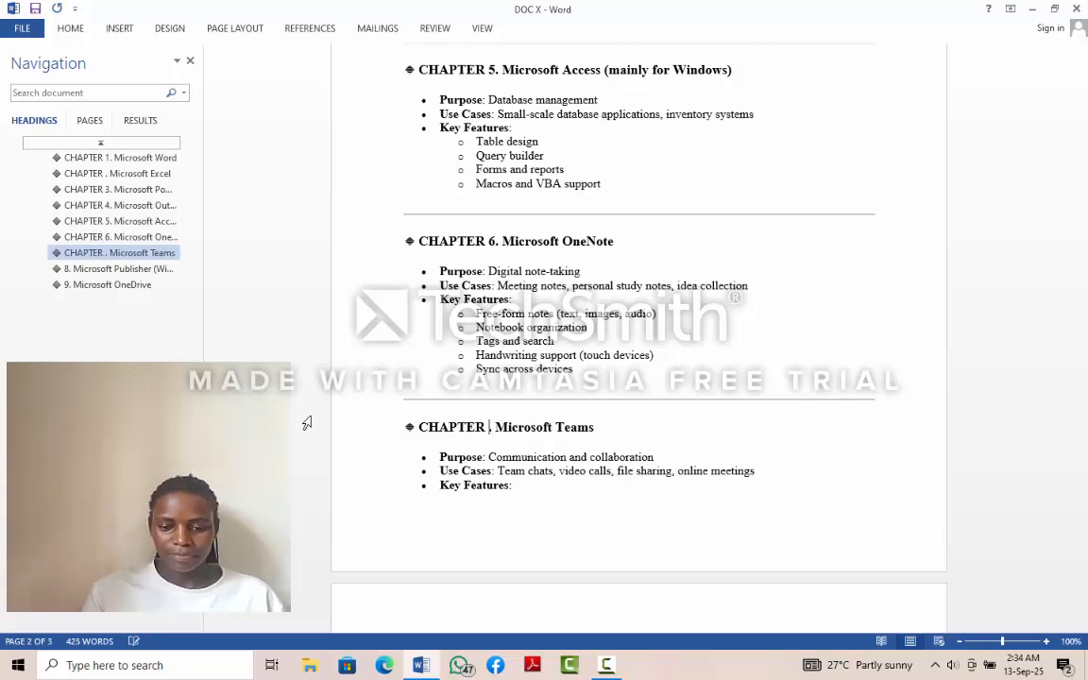
type(" 7")
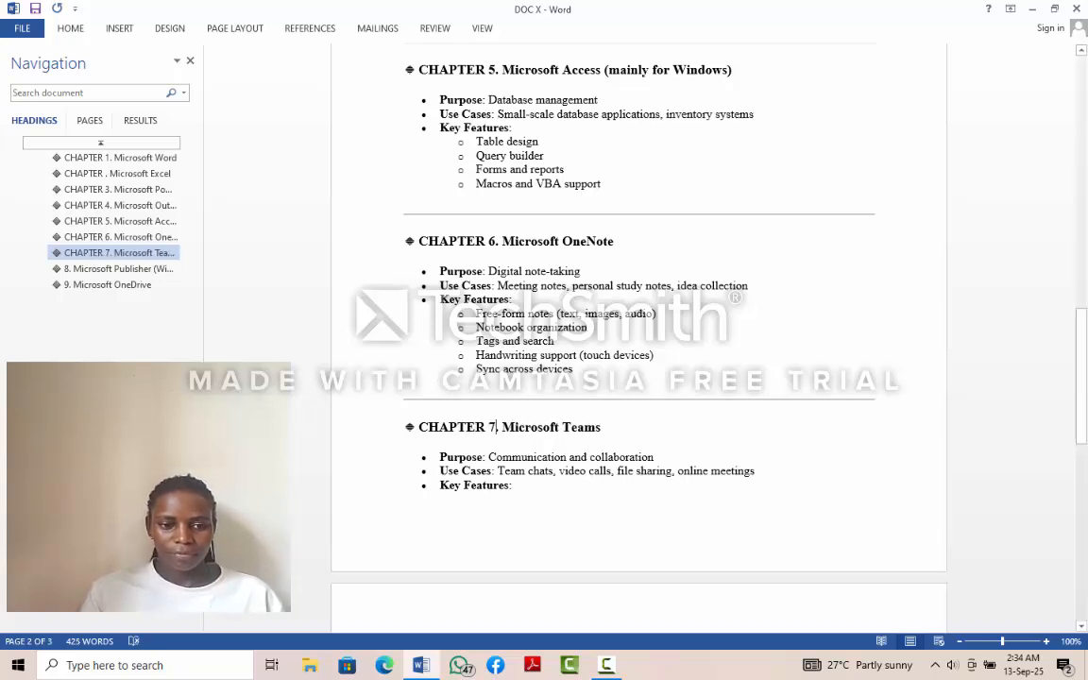
- Go to the Microsoft Publisher heading and change its number to "CHAPTER 8" before the period
left_click(139, 272)
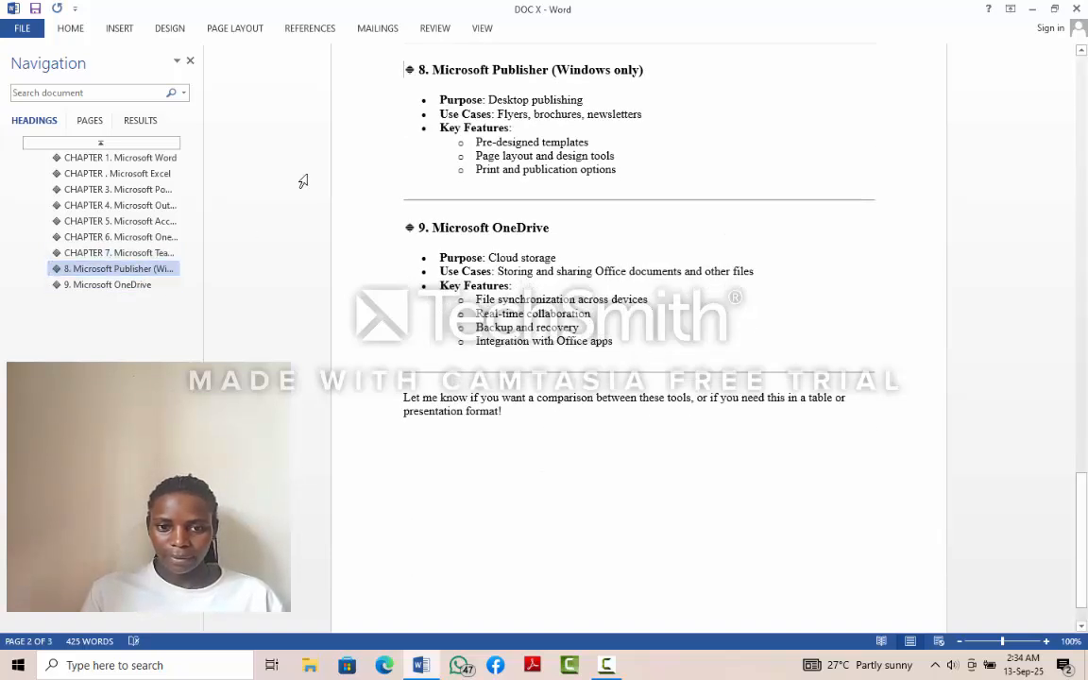
double_click(426, 72)
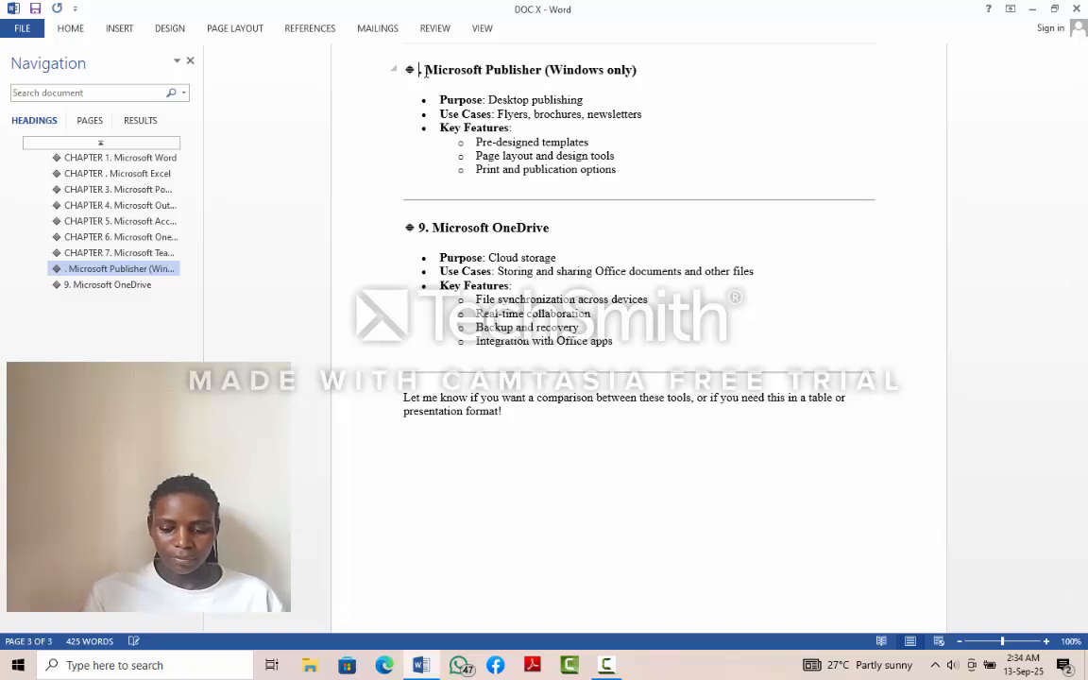
type("CH")
type("APTER")
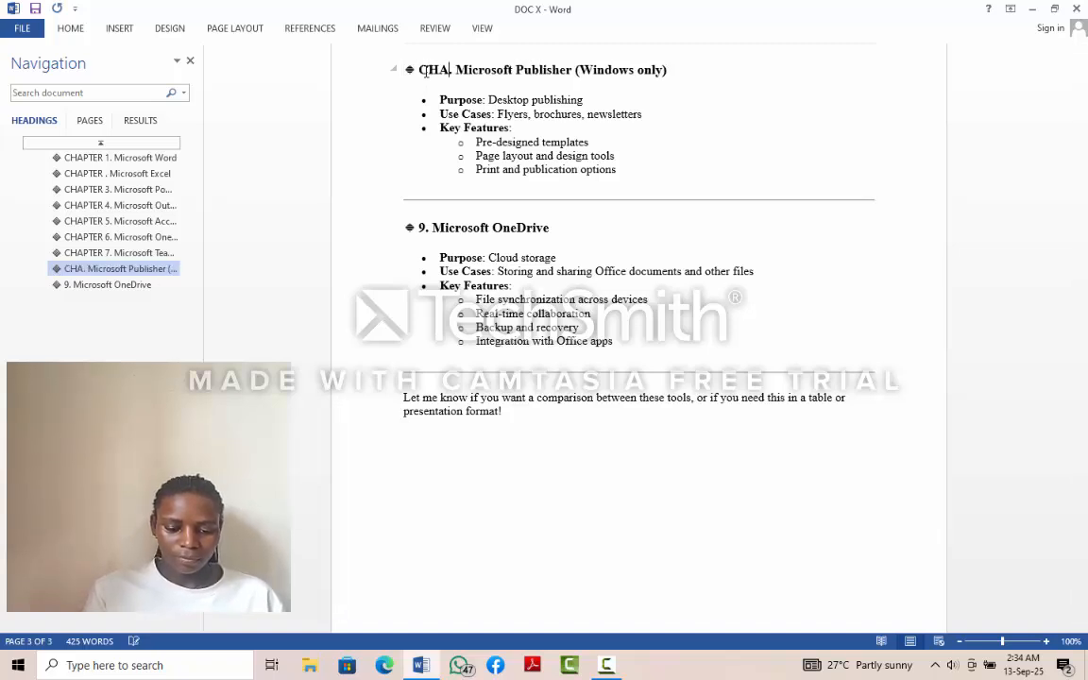
type(" 8")
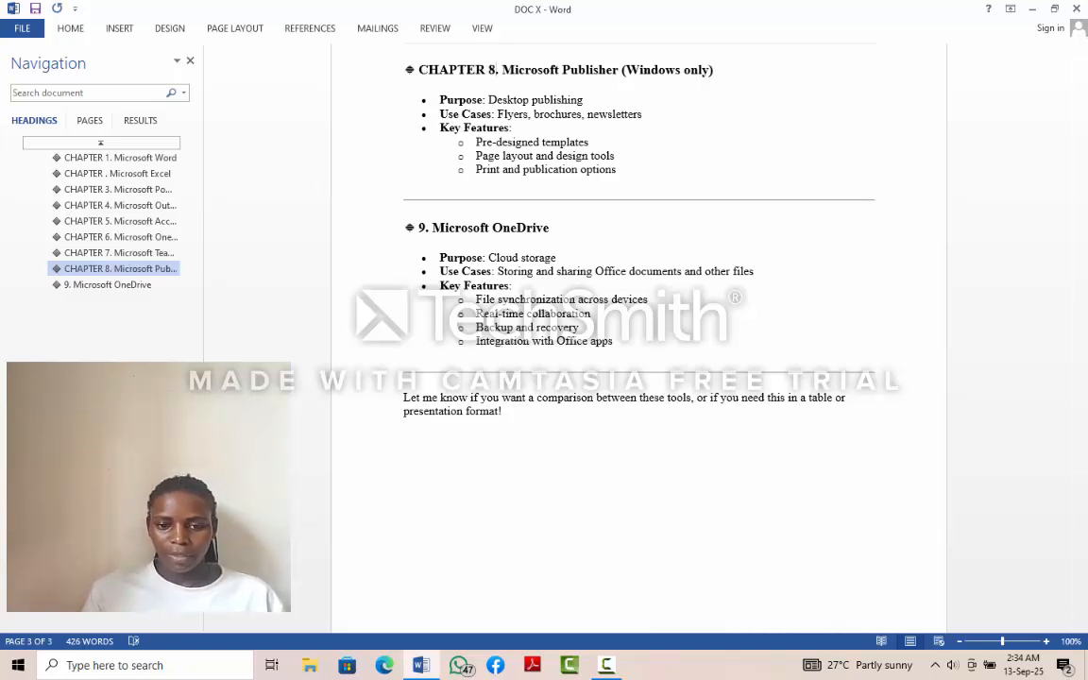
- Replace the number in the Microsoft OneDrive heading so that it reads "CHAPTER 9. Microsoft OneDrive"
left_click(425, 231)
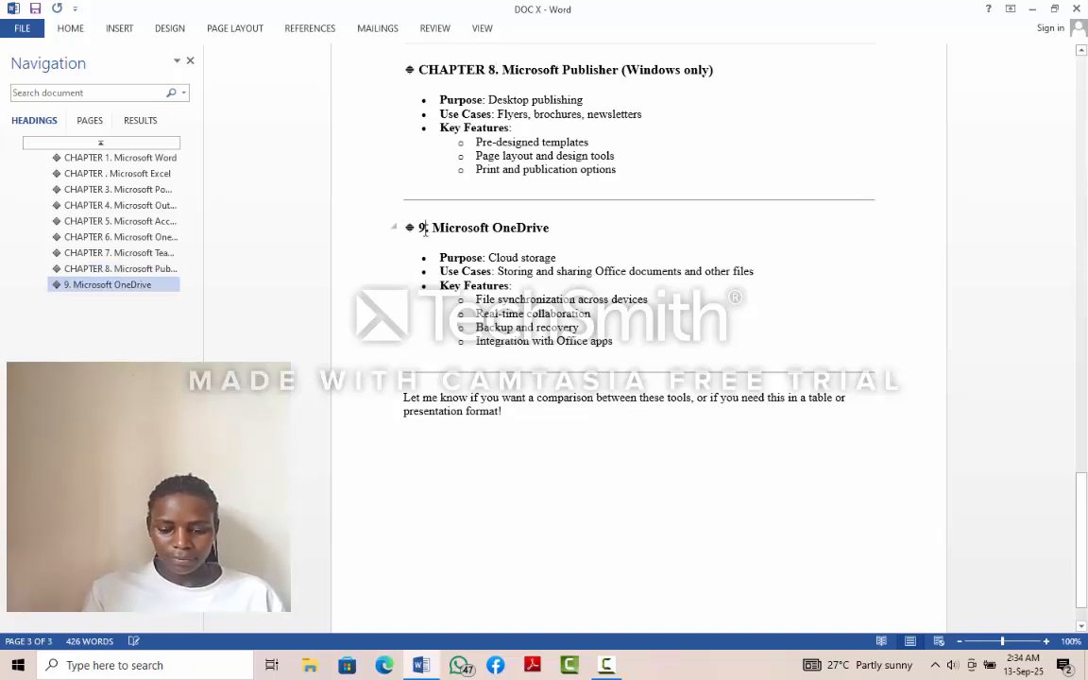
key("BackSpace")
type("CHA")
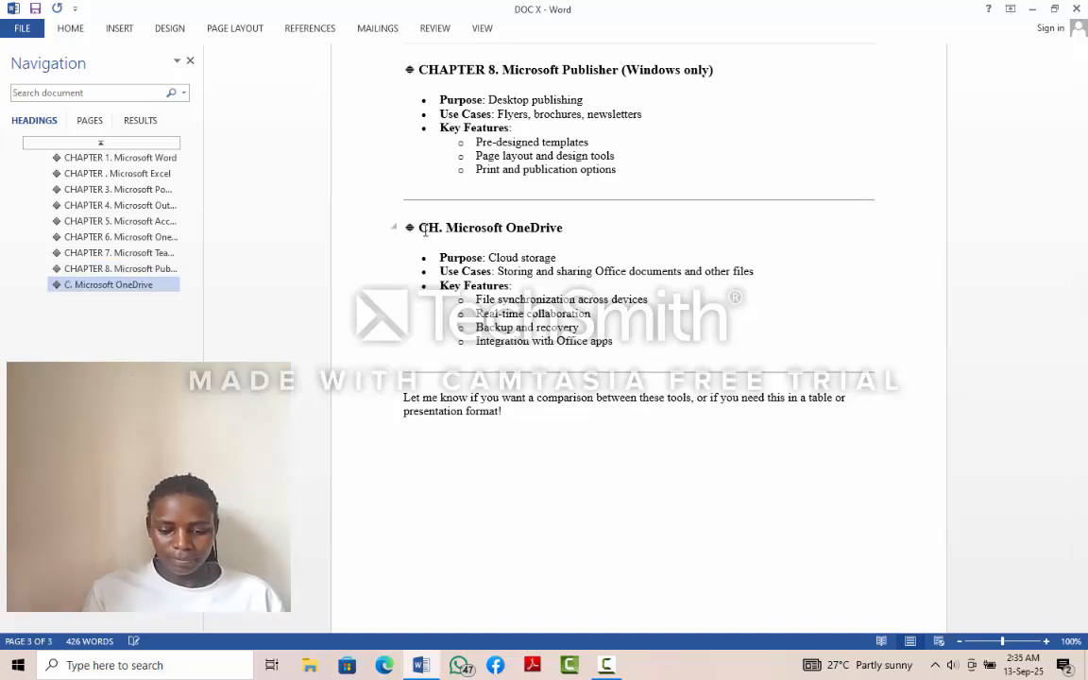
type("PTER")
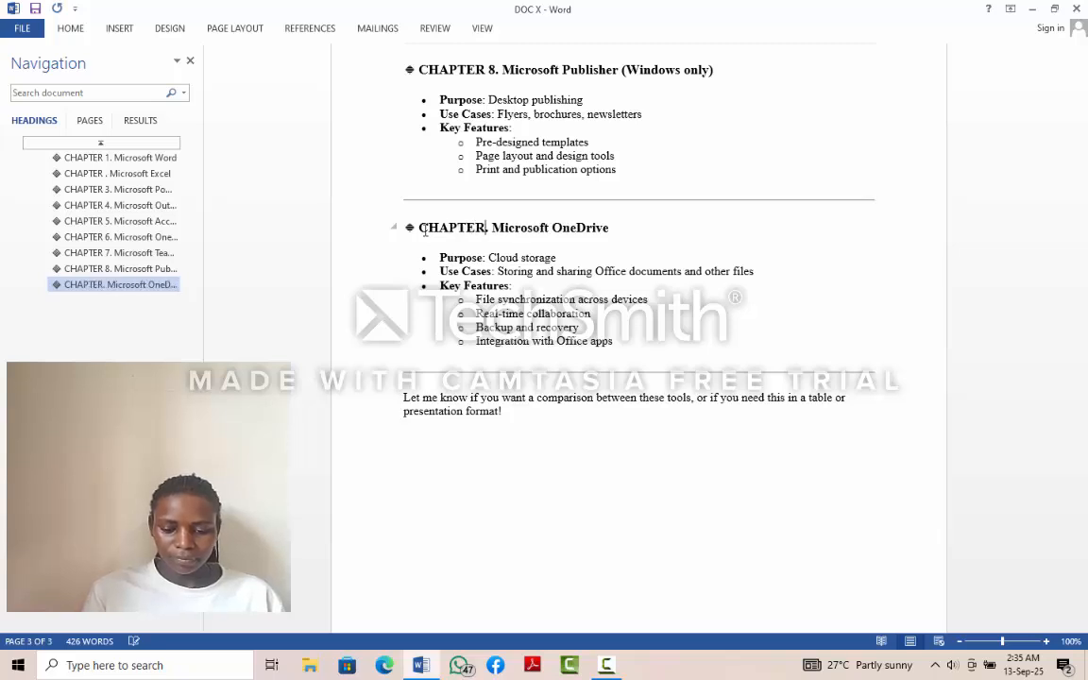
type(" 9")
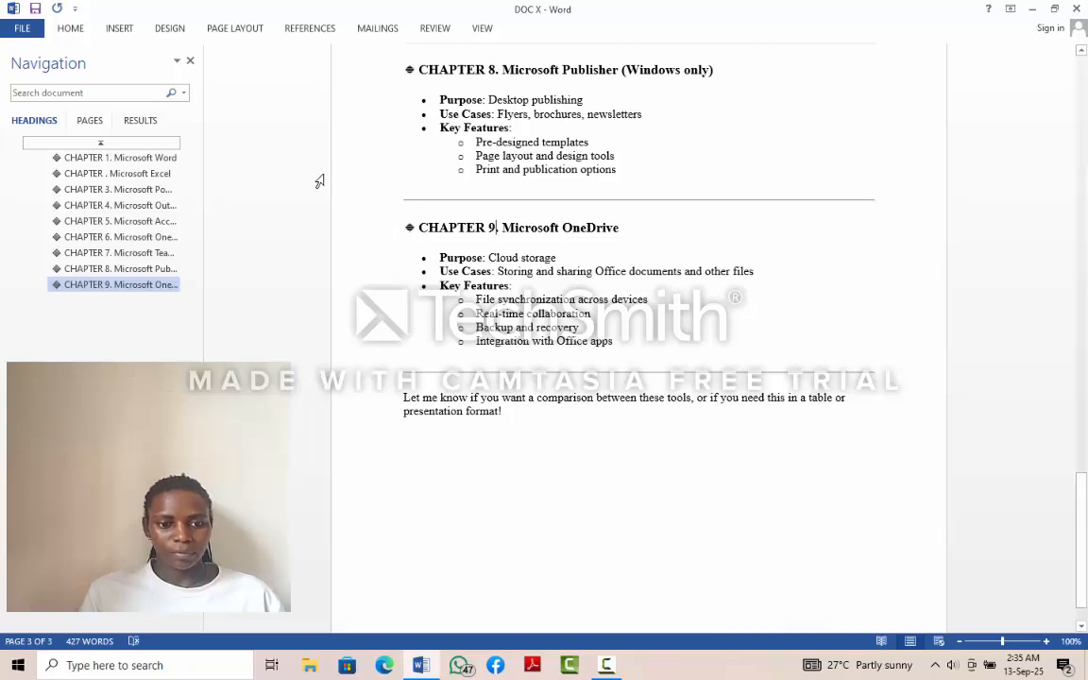
- Go to the "CHAPTER 1. Microsoft Word" heading and apply the Heading 2 style to it
left_click(173, 160)
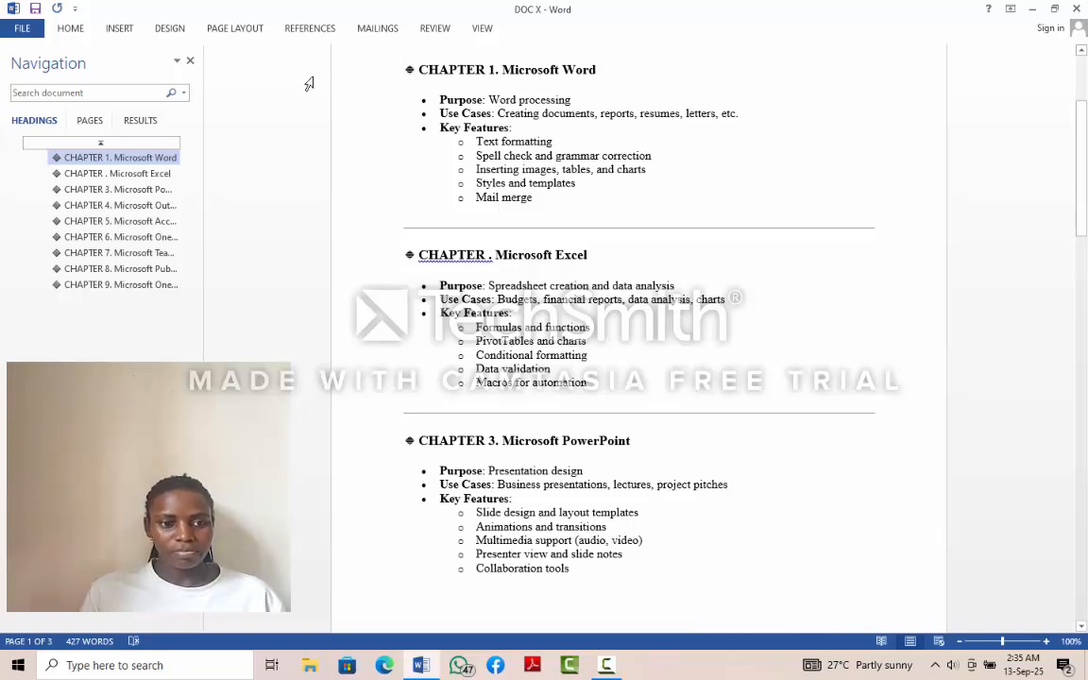
left_click(81, 33)
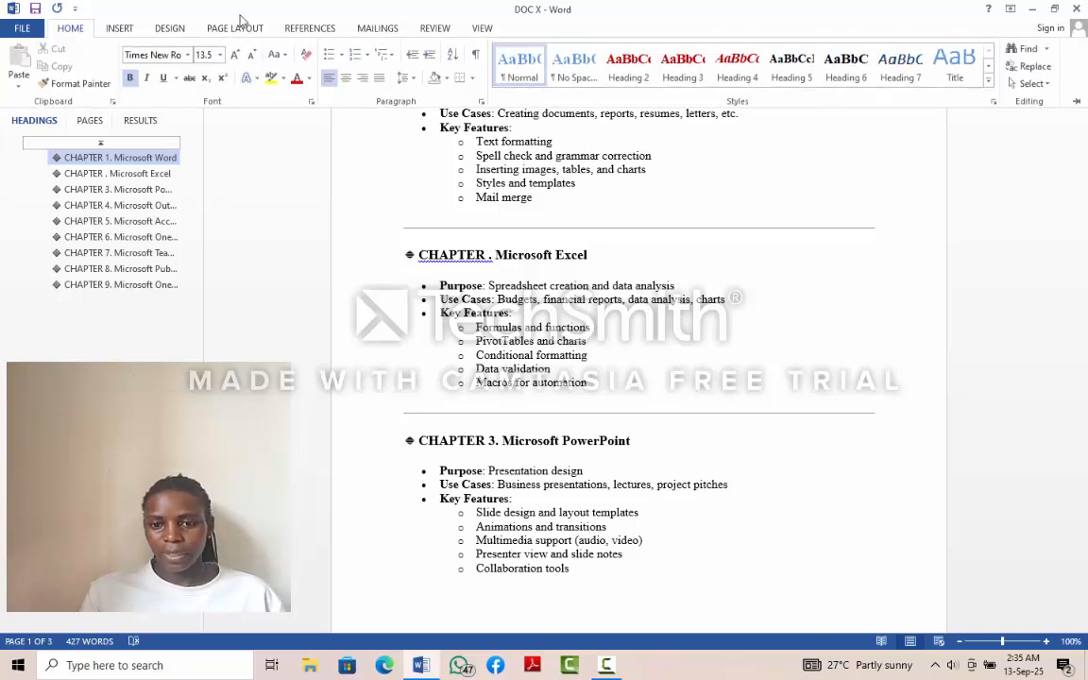
left_click(627, 67)
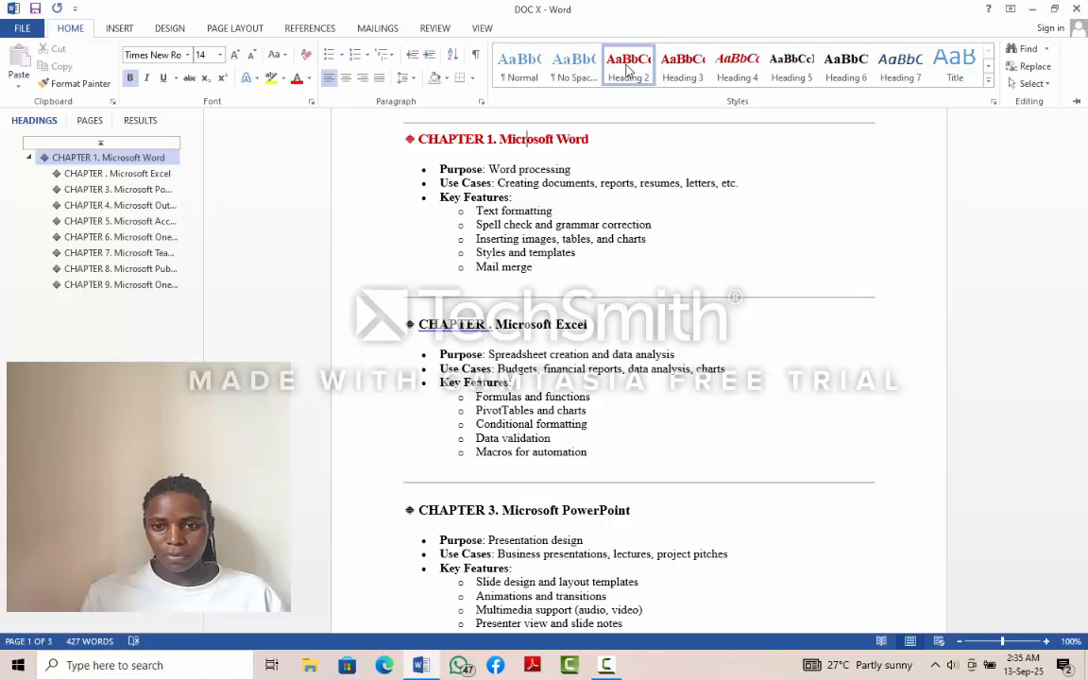
- Modify the Heading 2 style to 16 pt, underlined and purple, and apply it to new documents based on this template
right_click(627, 68)
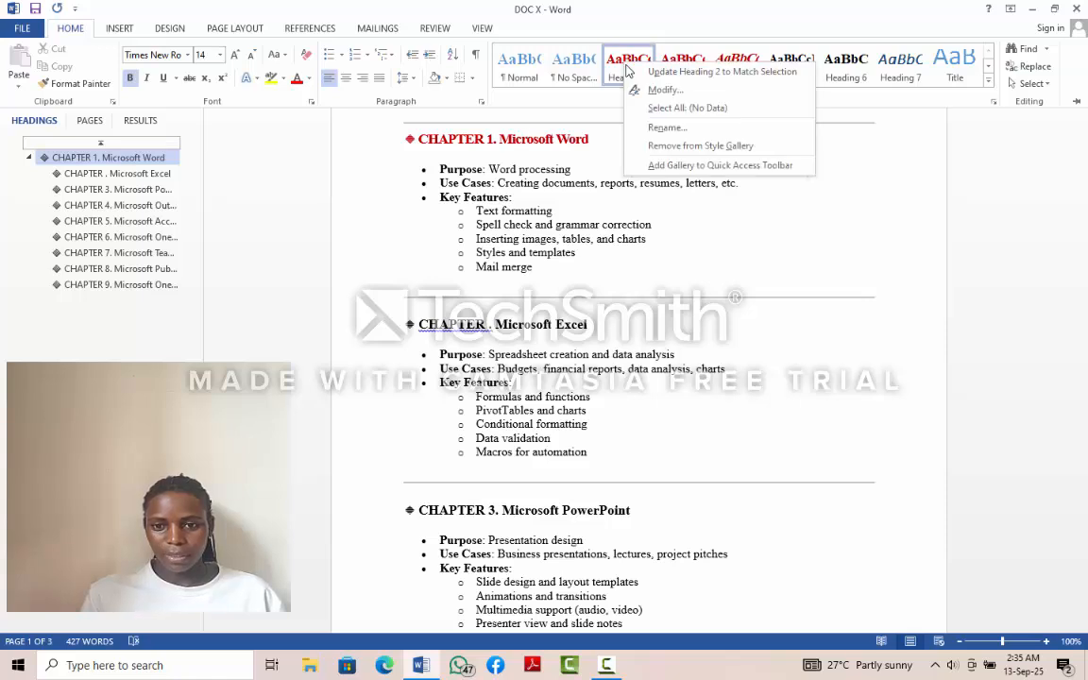
left_click(704, 91)
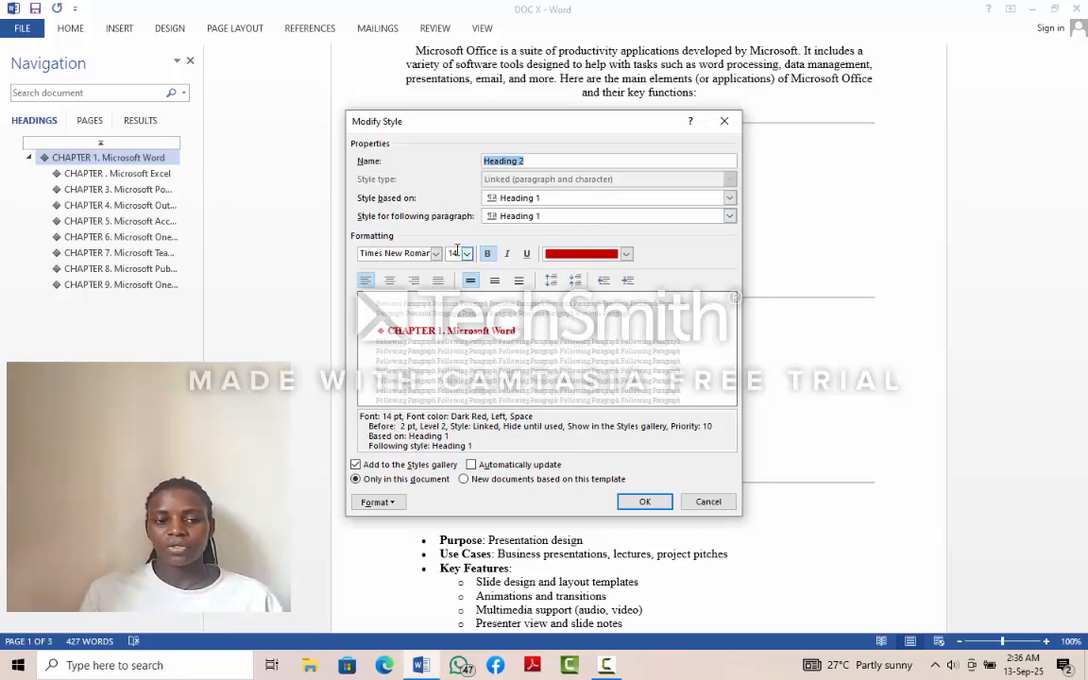
left_click(467, 254)
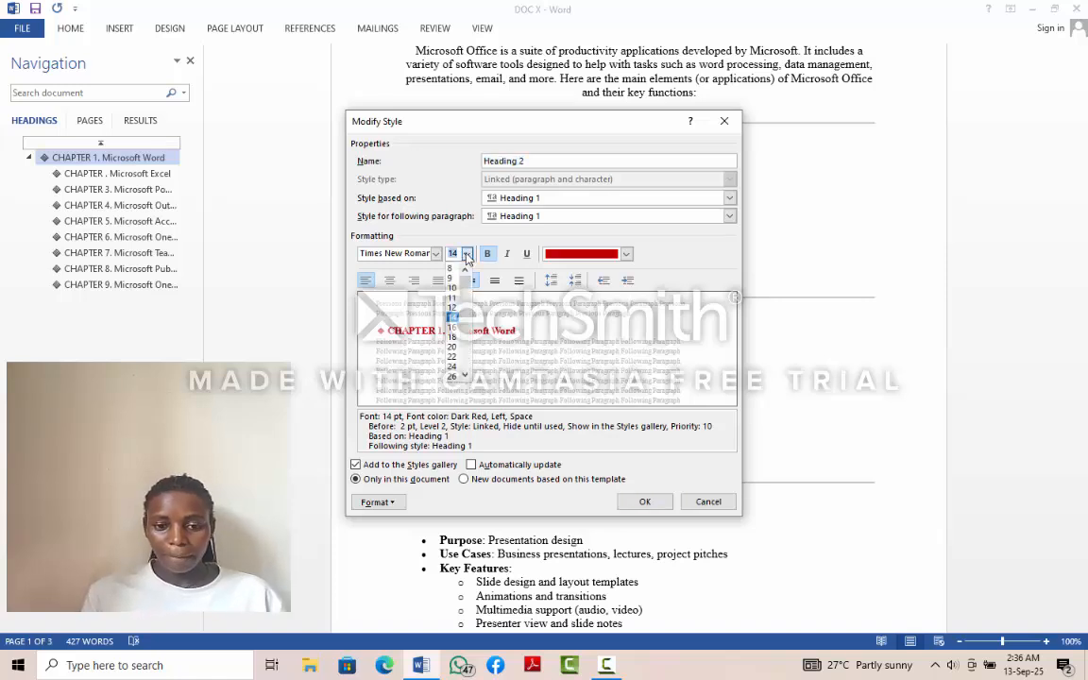
left_click(452, 328)
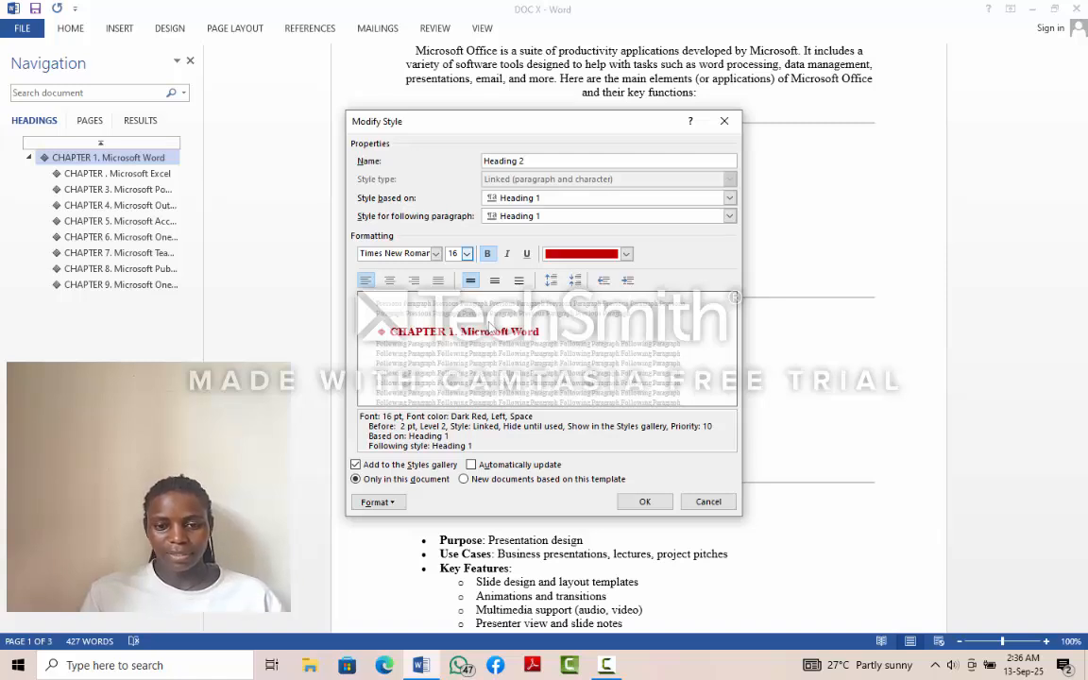
left_click(527, 255)
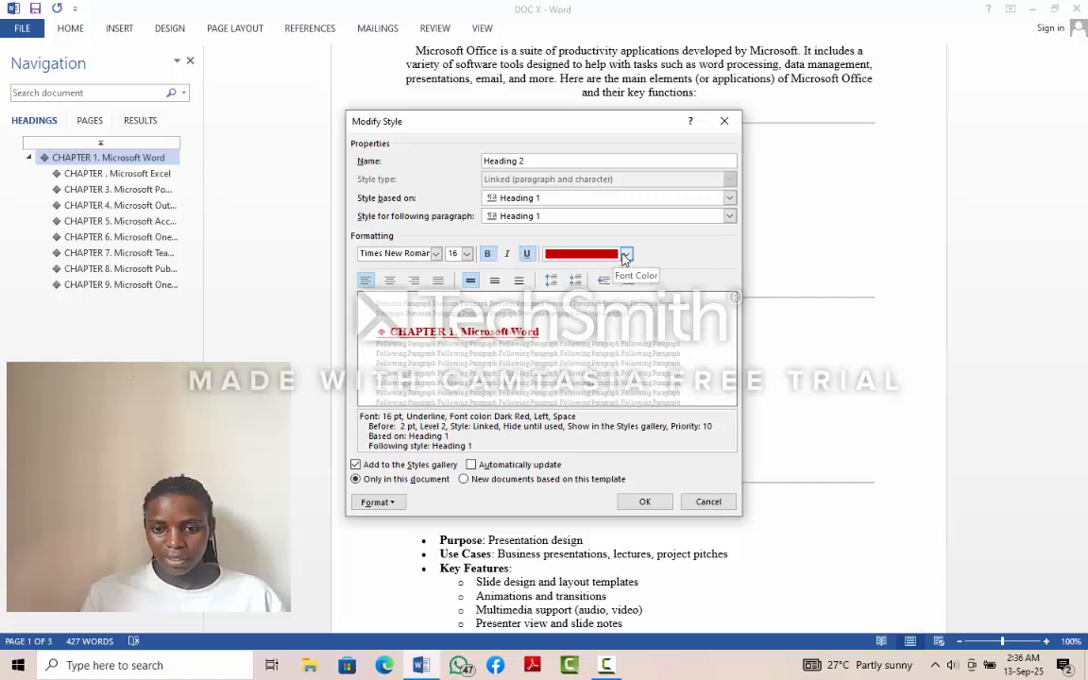
left_click(625, 254)
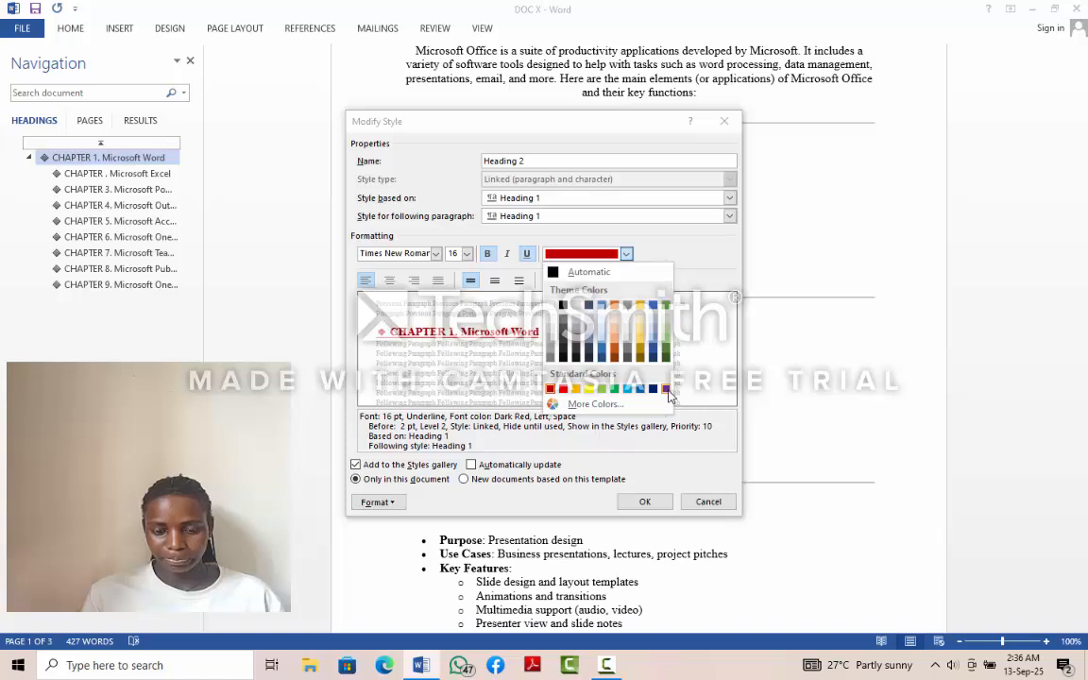
left_click(666, 389)
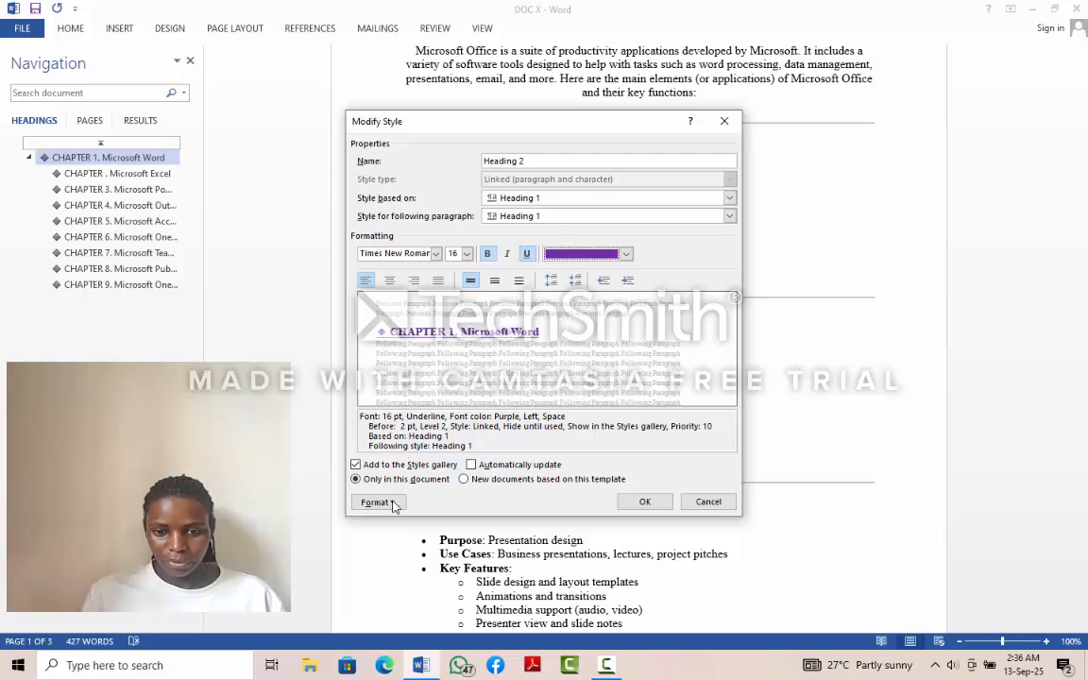
left_click(464, 482)
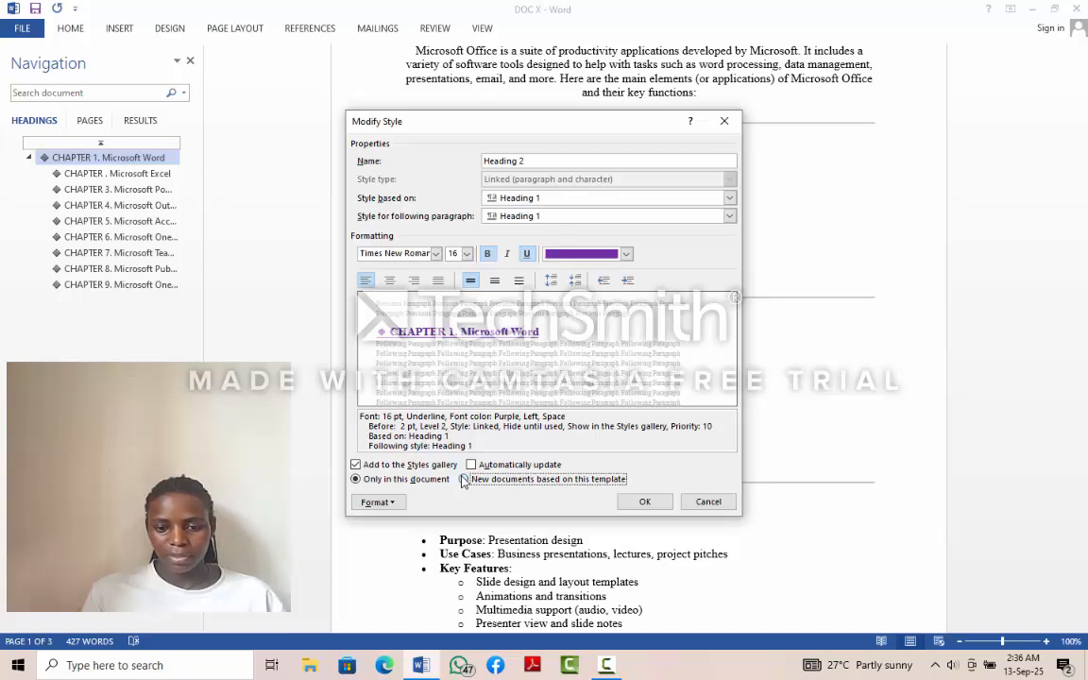
left_click(643, 503)
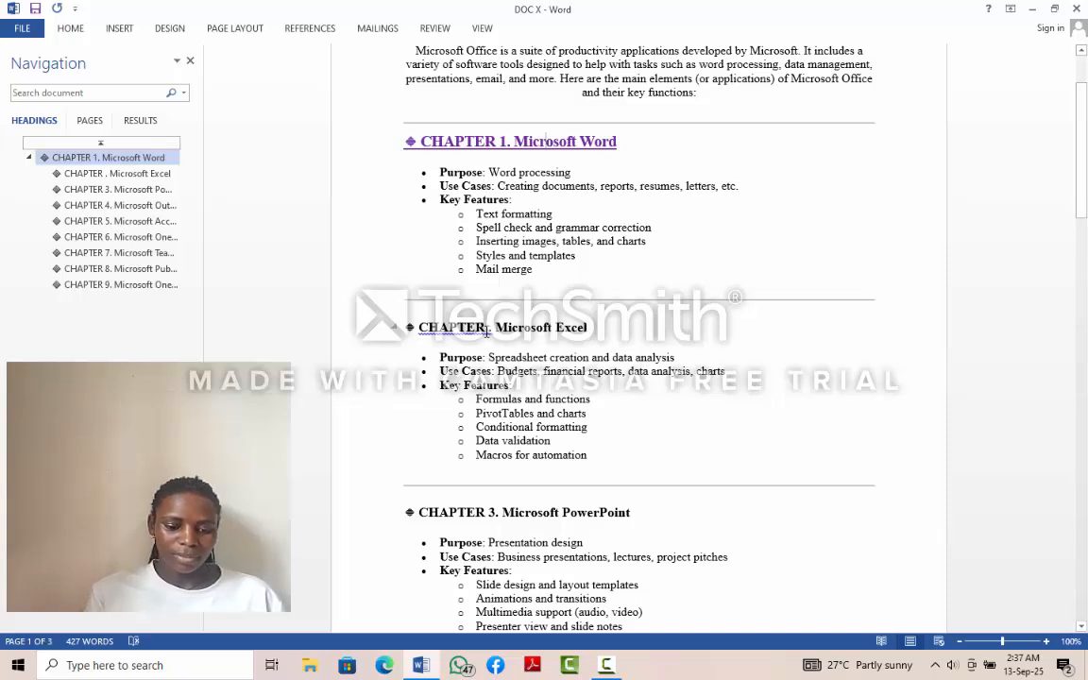
- Add the missing chapter number 2 after "CHAPTER" in the Microsoft Excel heading
type("2")
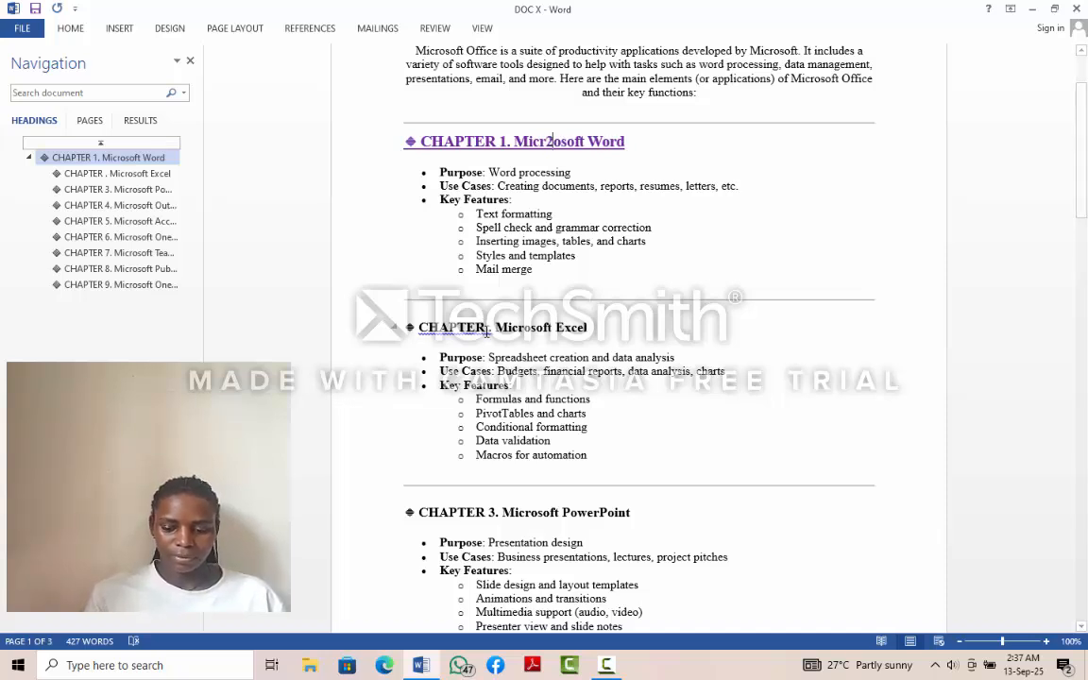
key("BackSpace")
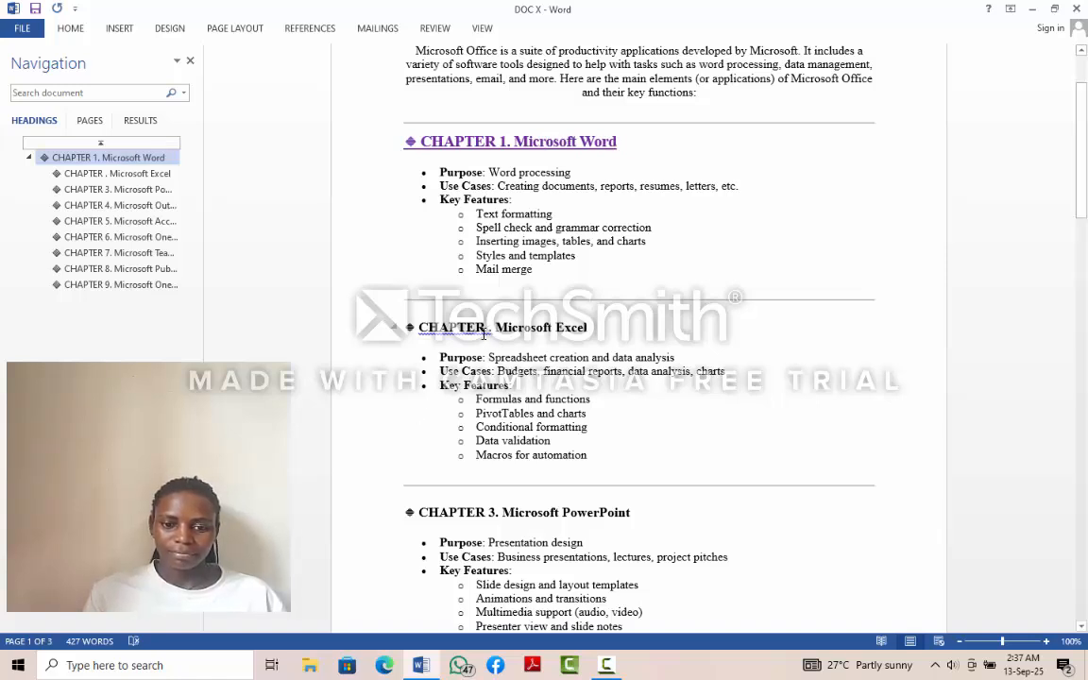
left_click(484, 328)
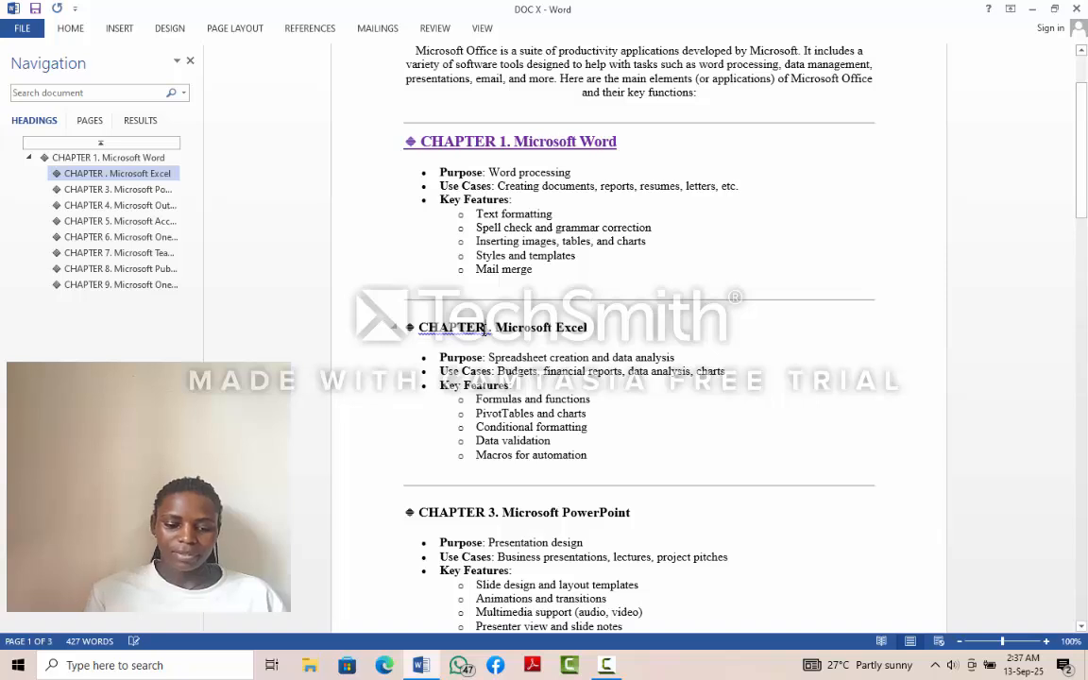
type("2")
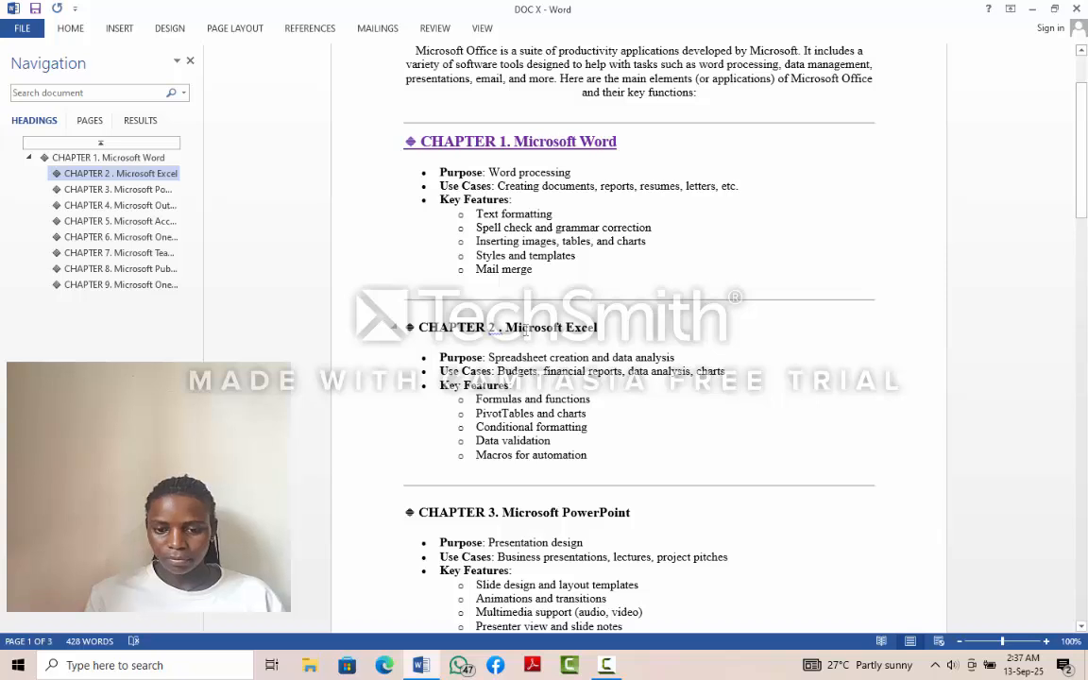
- Accept the grammar suggestion "2." in the Microsoft Excel heading to remove the space before the period
right_click(524, 330)
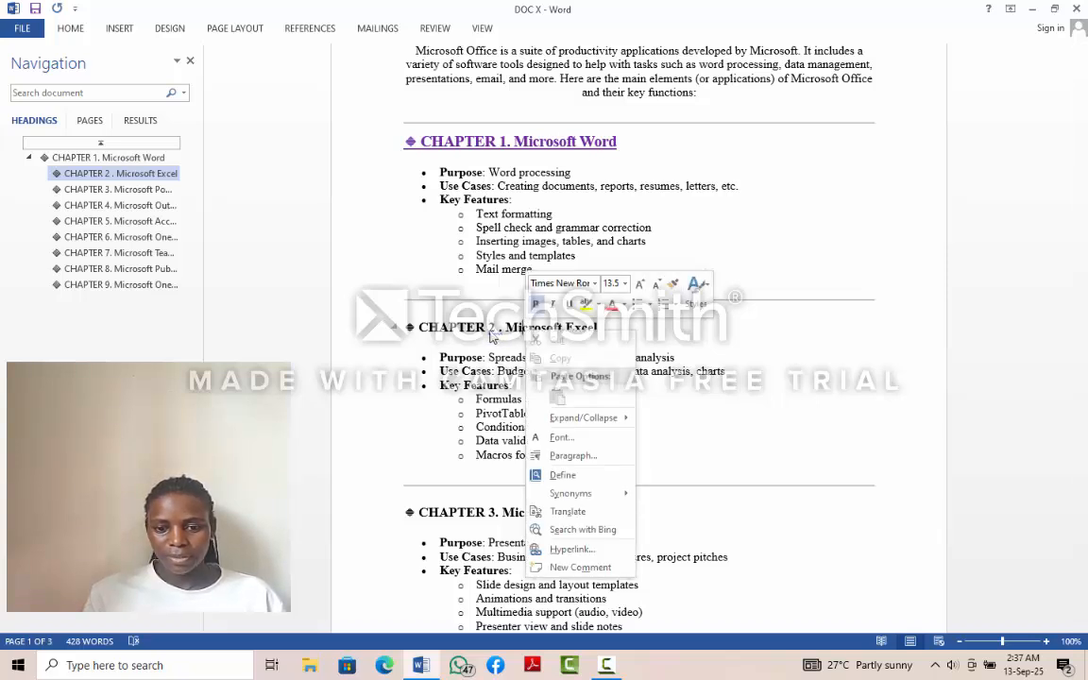
left_click(490, 333)
right_click(491, 332)
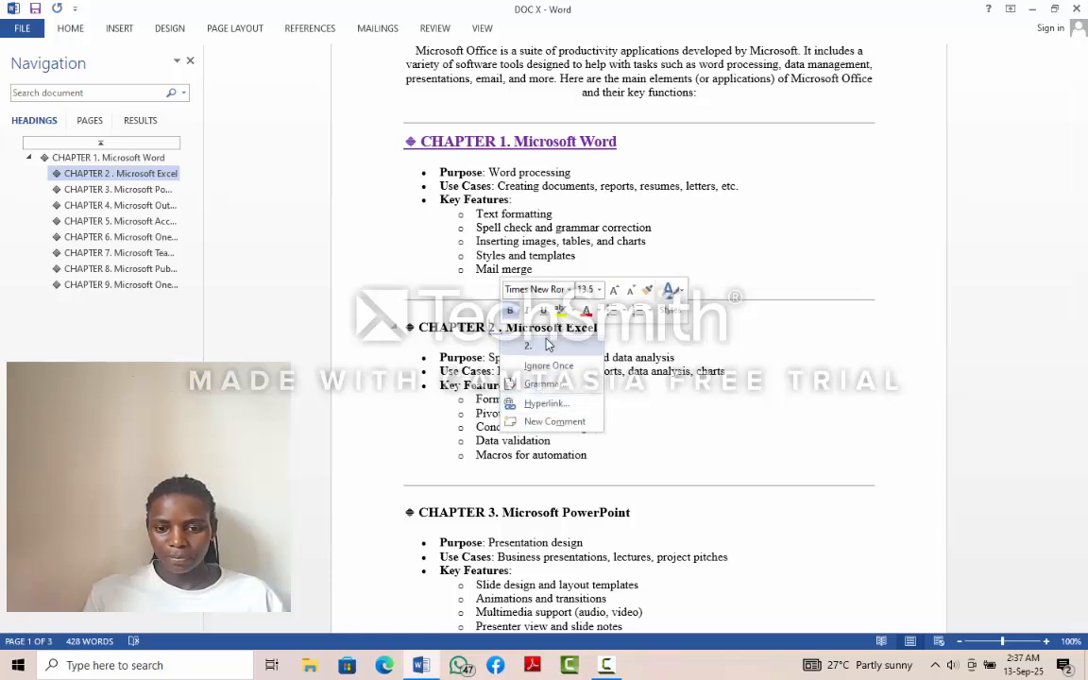
left_click(549, 346)
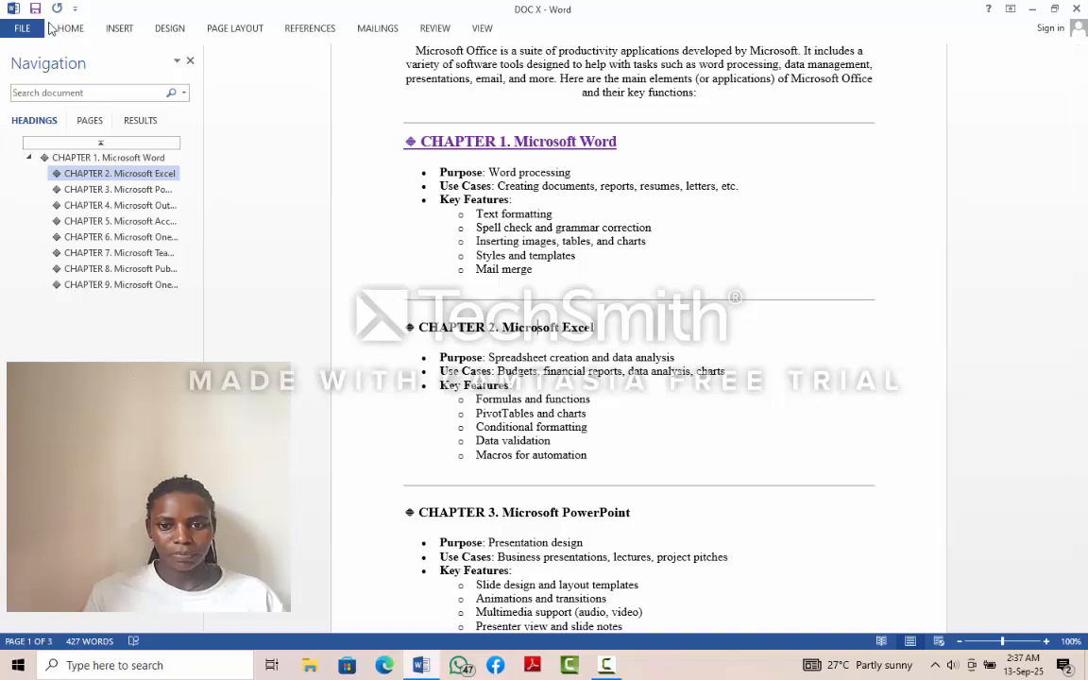
- Apply the Heading 2 style to the "CHAPTER 2. Microsoft Excel" heading
left_click(64, 30)
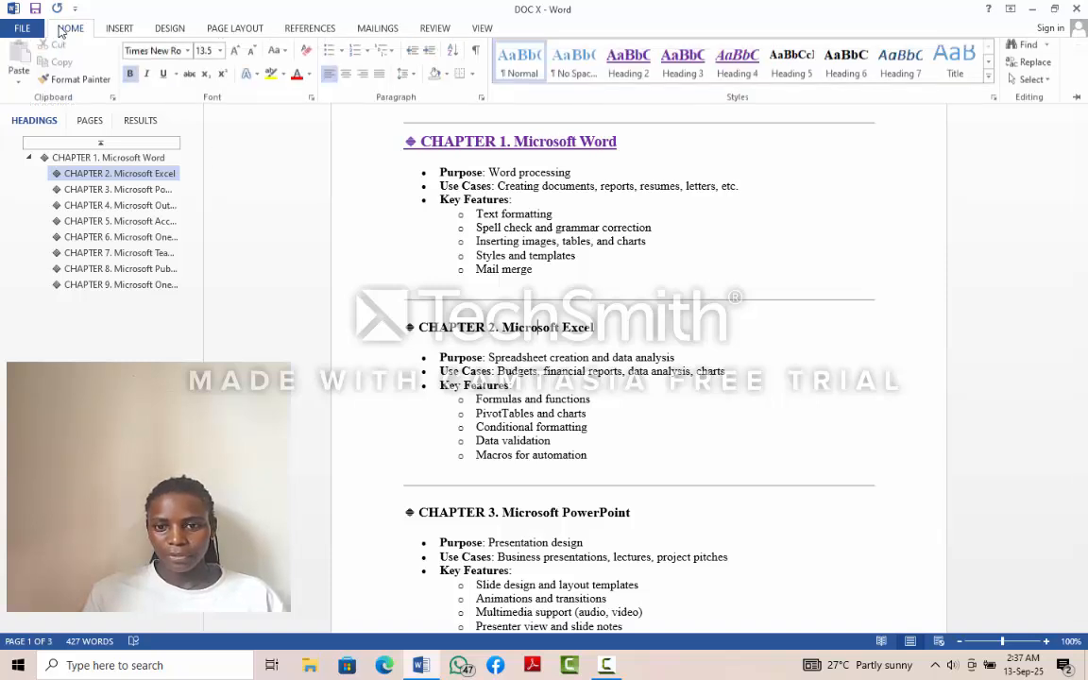
left_click(628, 71)
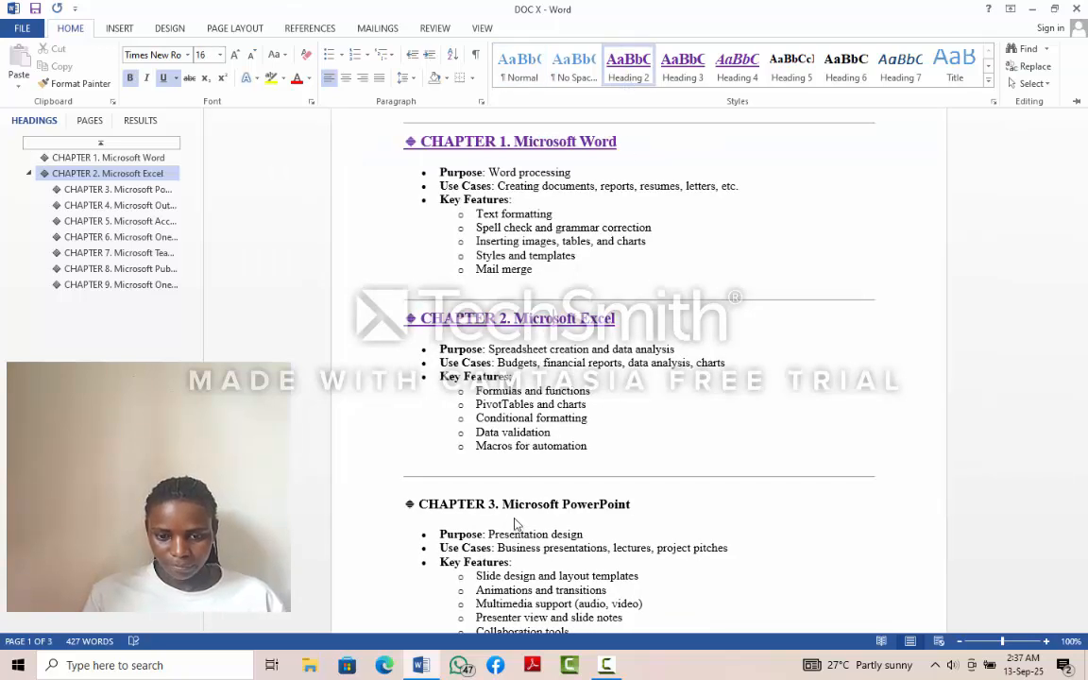
key("ctrl+F1")
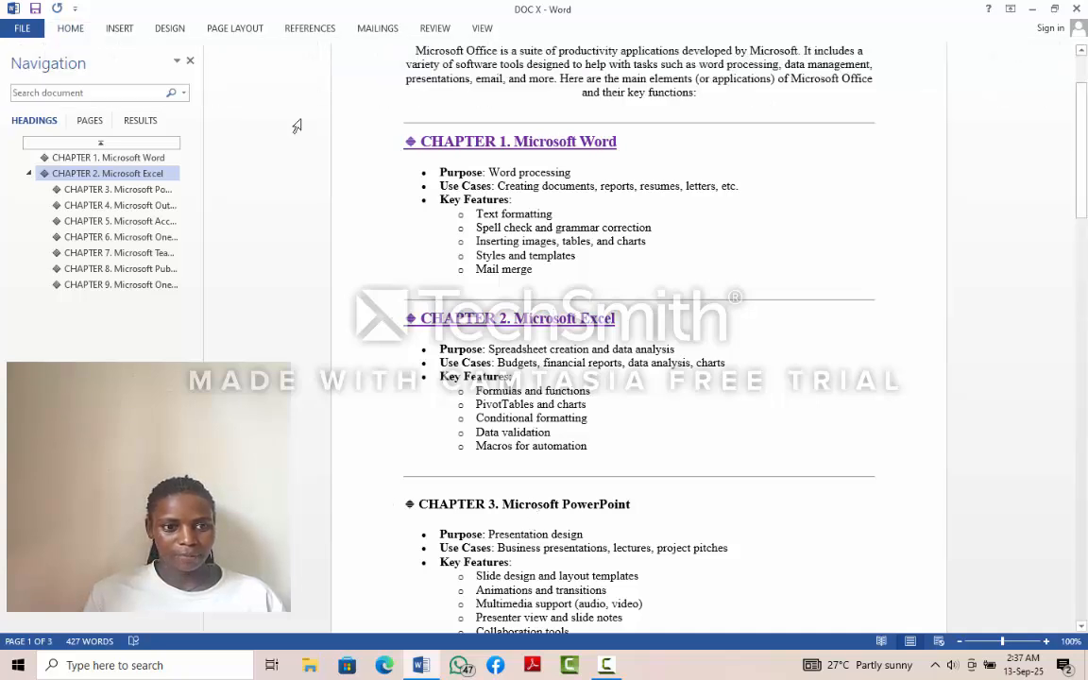
left_click(70, 29)
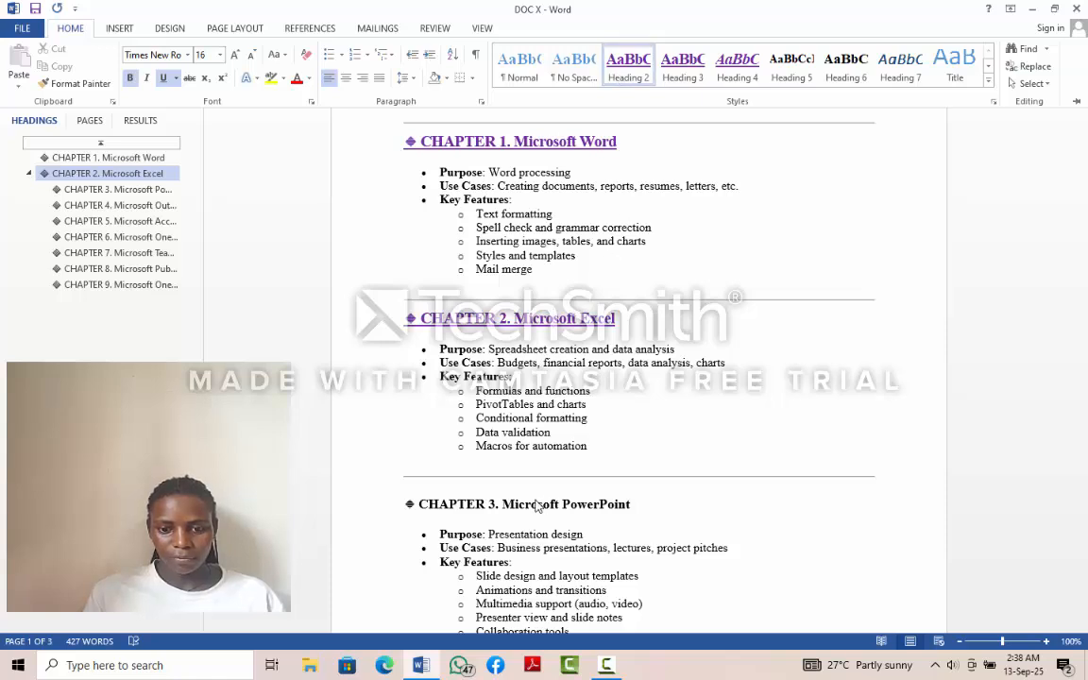
- Apply the Heading 2 style to the "CHAPTER 3. Microsoft PowerPoint" heading
left_click(537, 508)
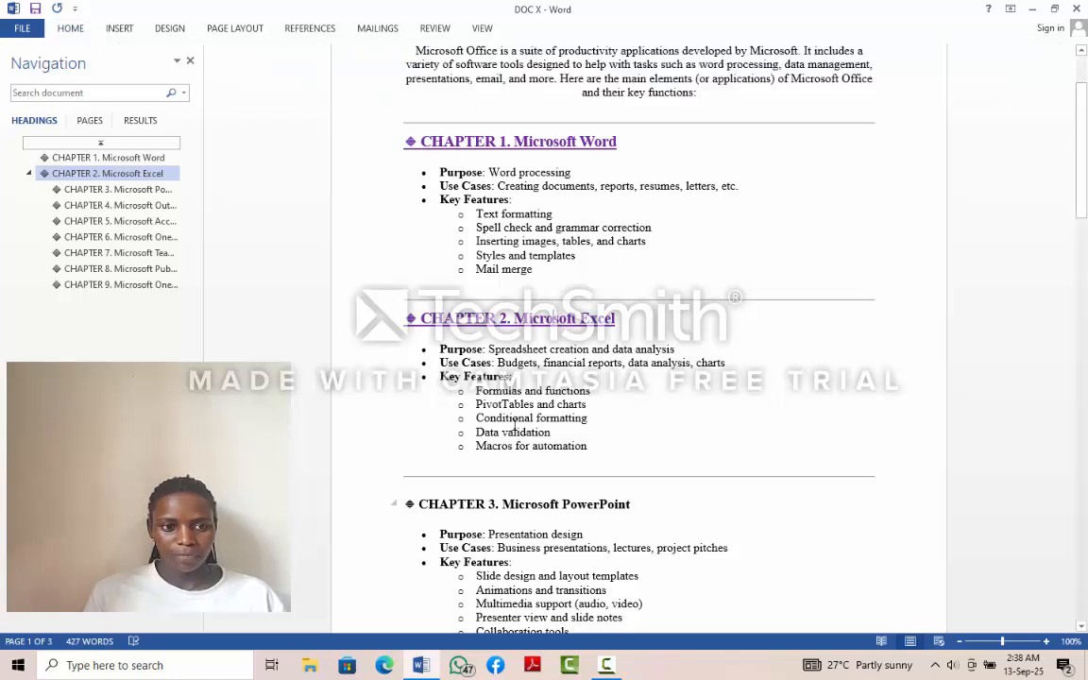
left_click(71, 27)
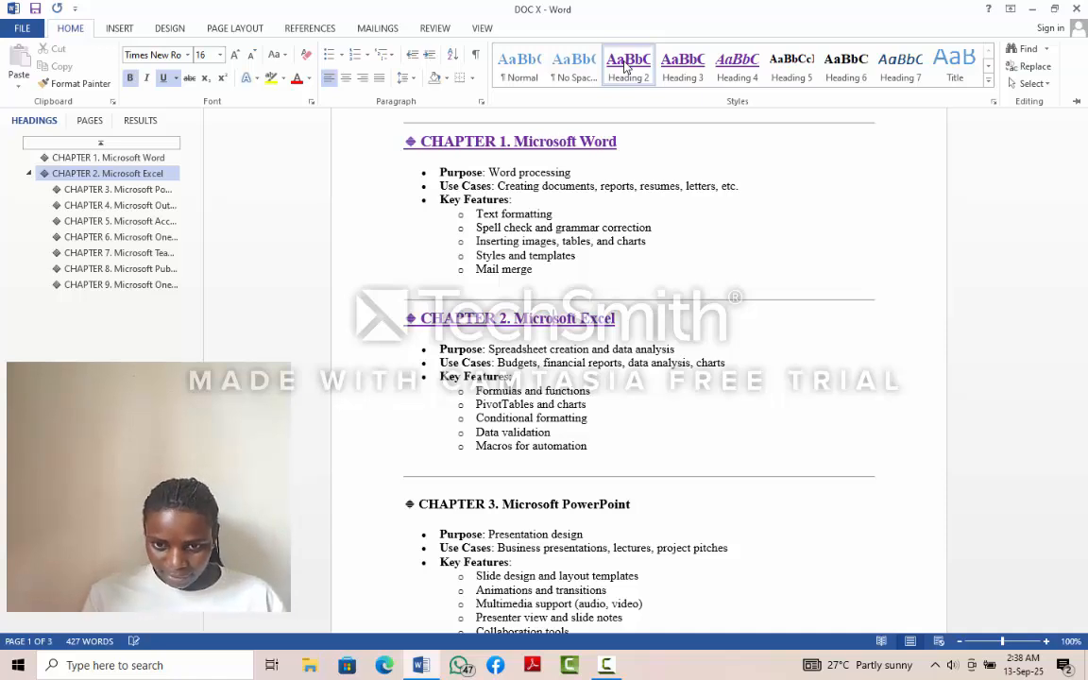
left_click(527, 513)
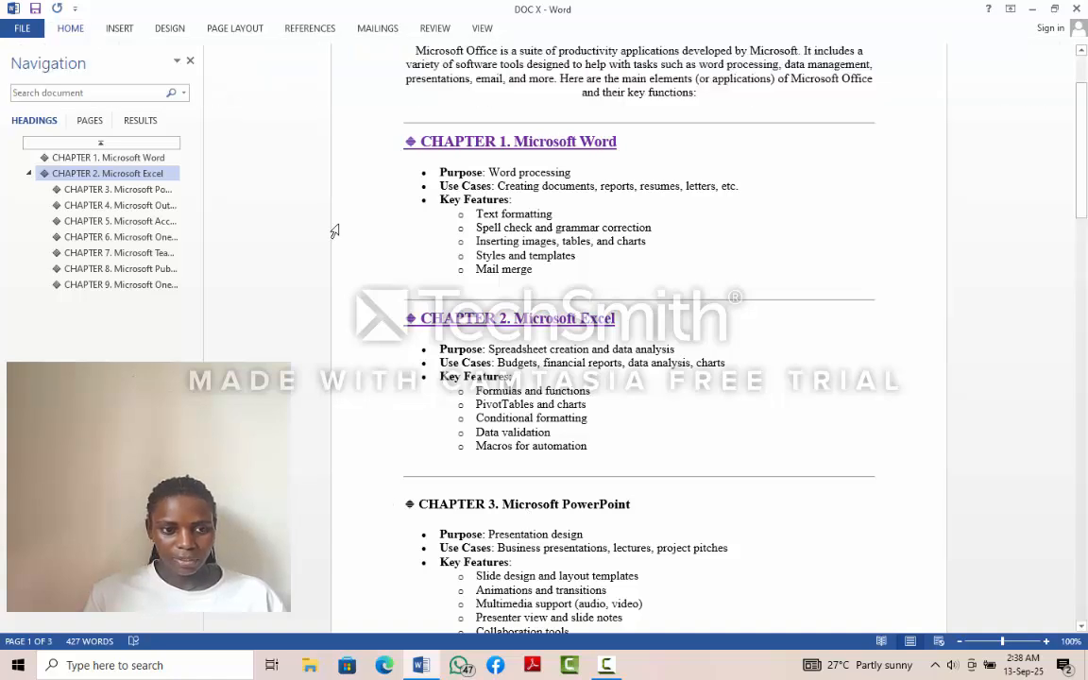
left_click(70, 28)
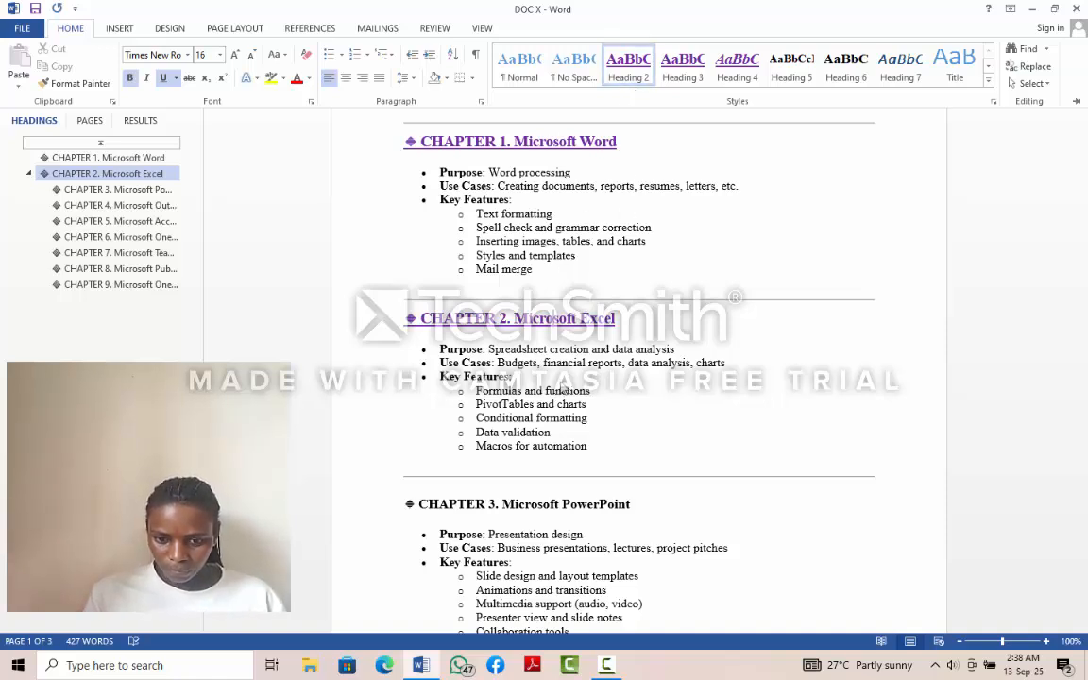
left_click(531, 511)
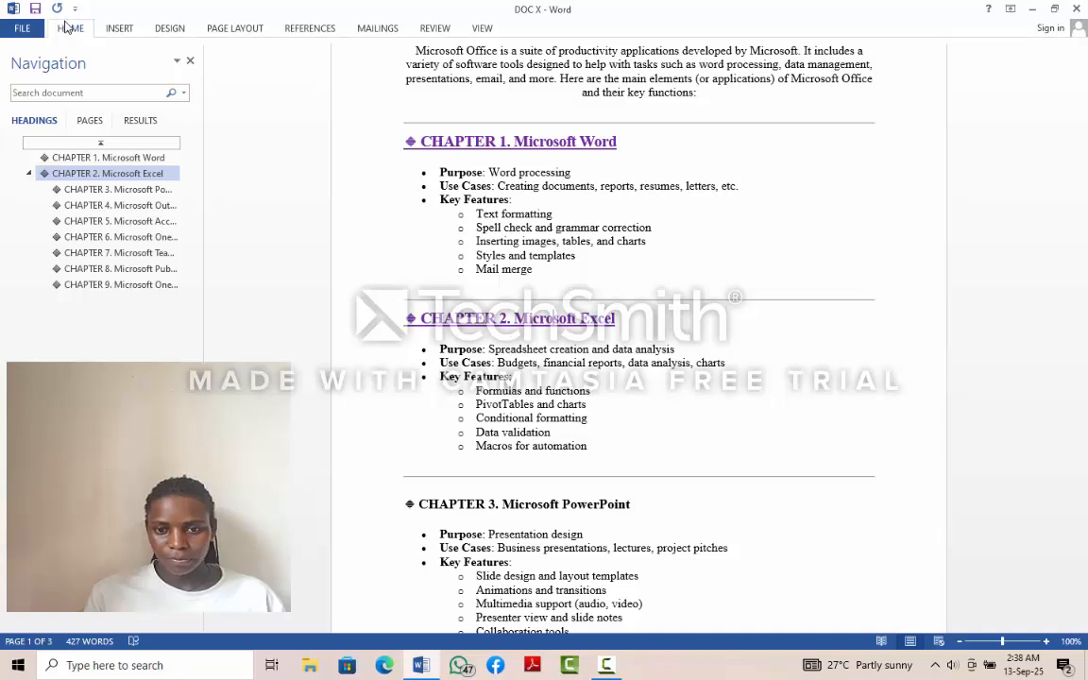
left_click(66, 28)
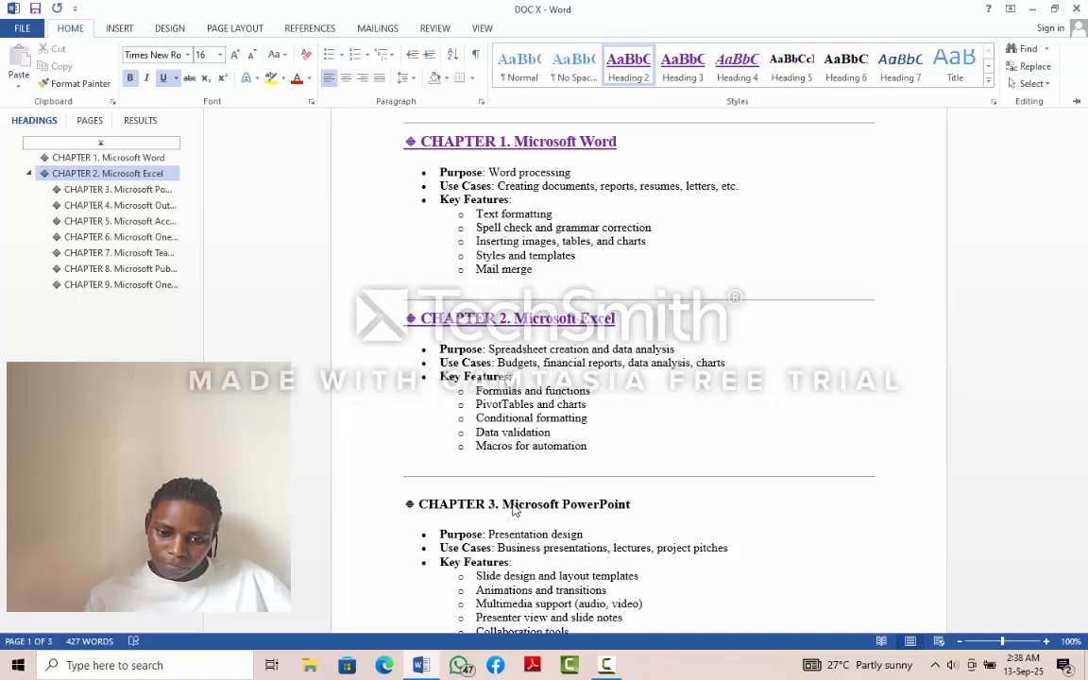
key("ctrl+F1")
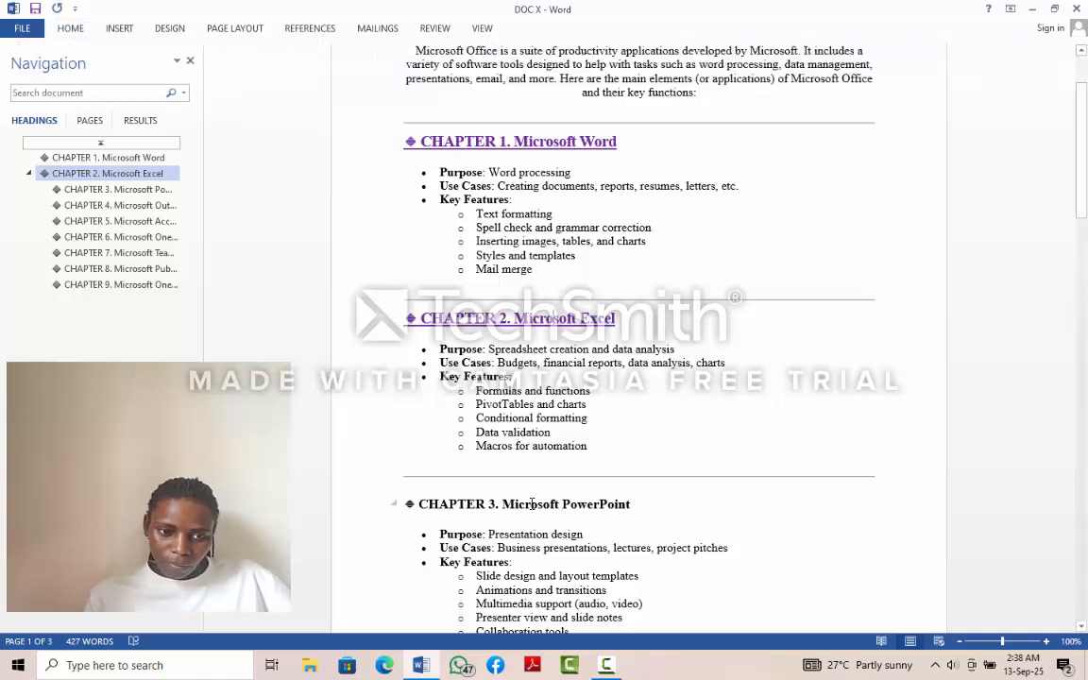
left_click(531, 504)
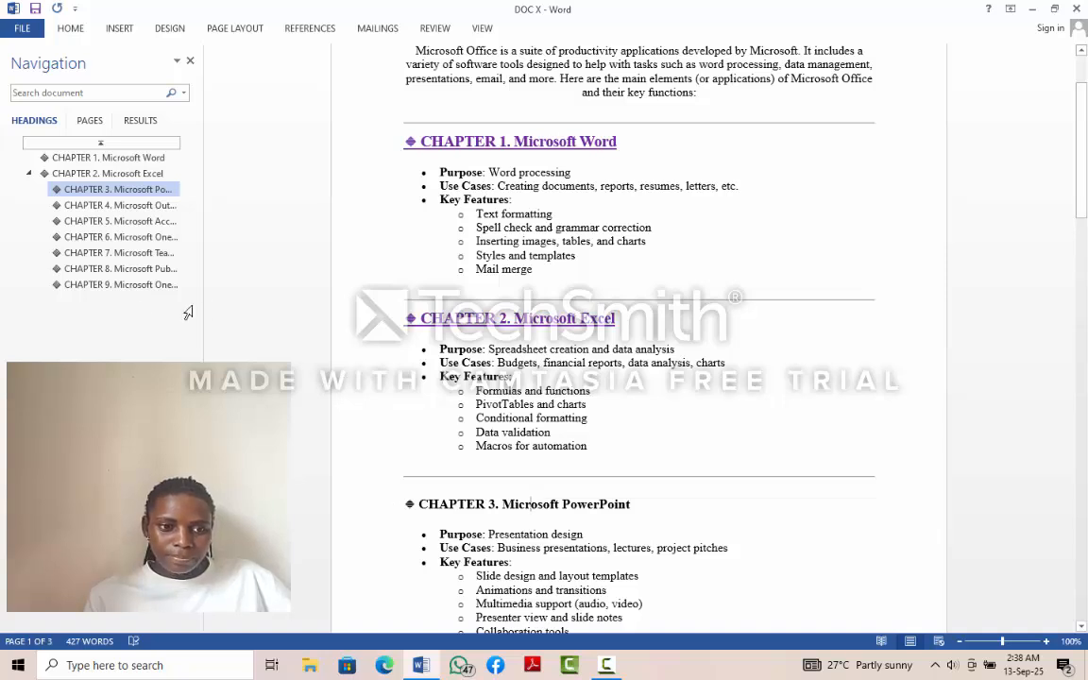
left_click(71, 29)
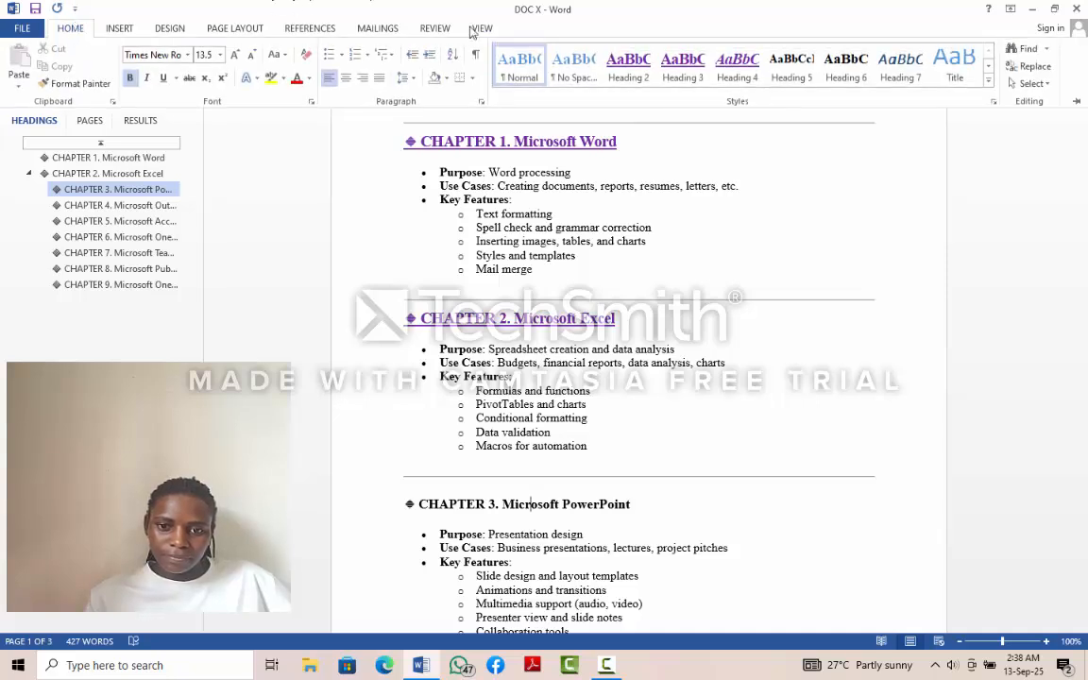
left_click(626, 73)
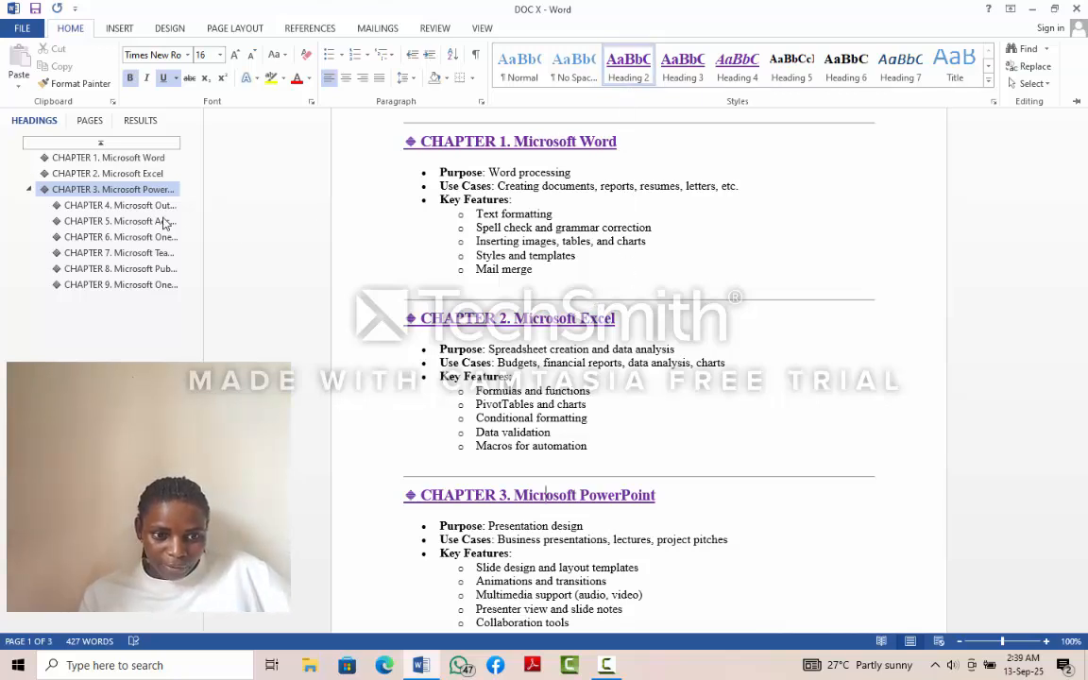
- Go to the "CHAPTER 4. Microsoft Outlook" heading and apply the Heading 2 style to it
left_click(132, 205)
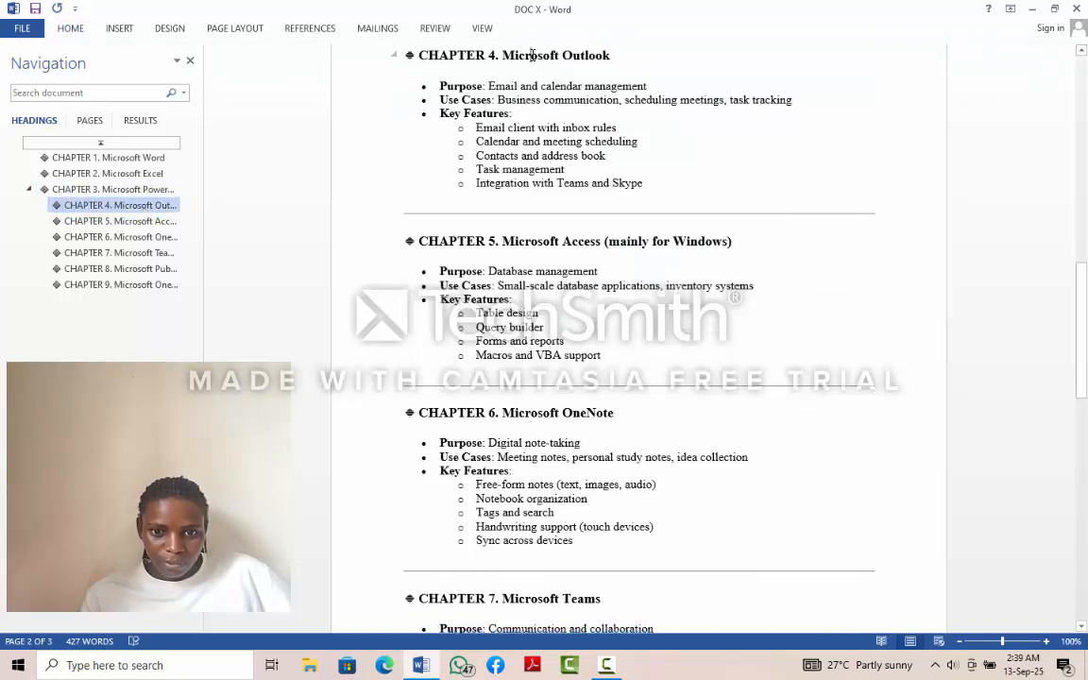
left_click(73, 30)
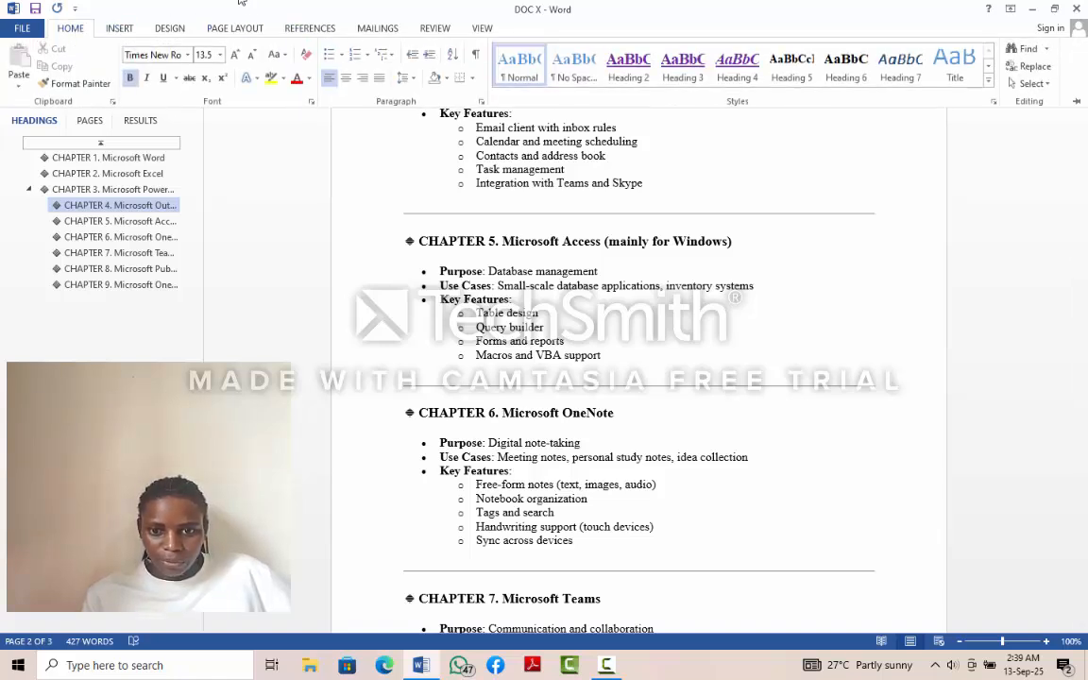
left_click(628, 66)
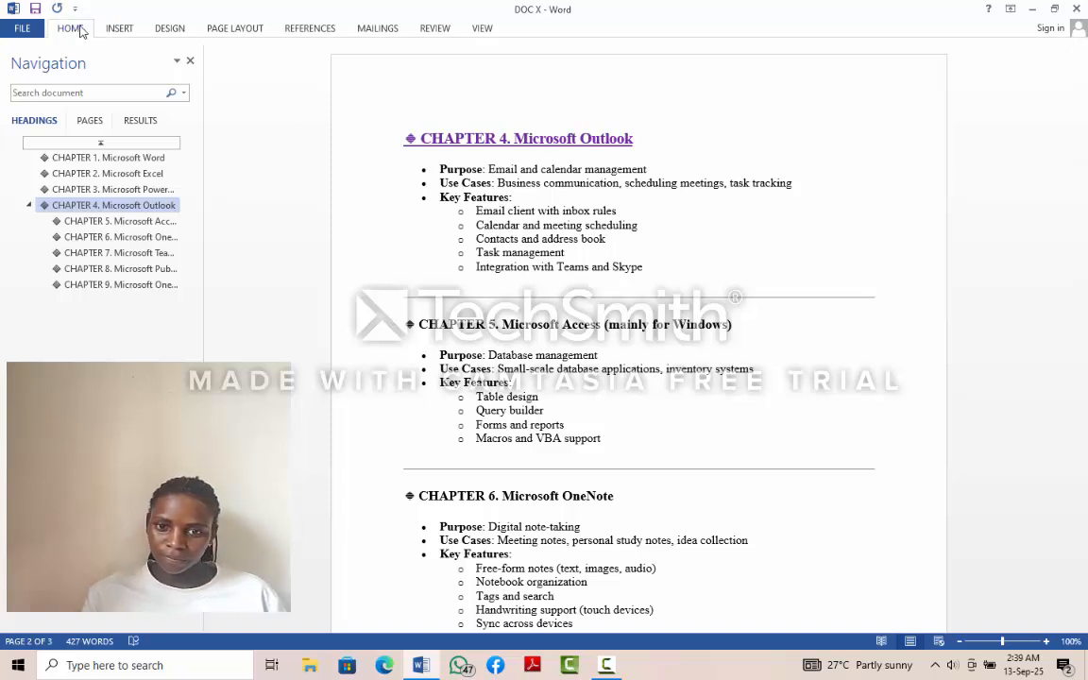
- Apply the Heading 2 style to the "CHAPTER 5. Microsoft Access (mainly for Windows)" heading
left_click(72, 28)
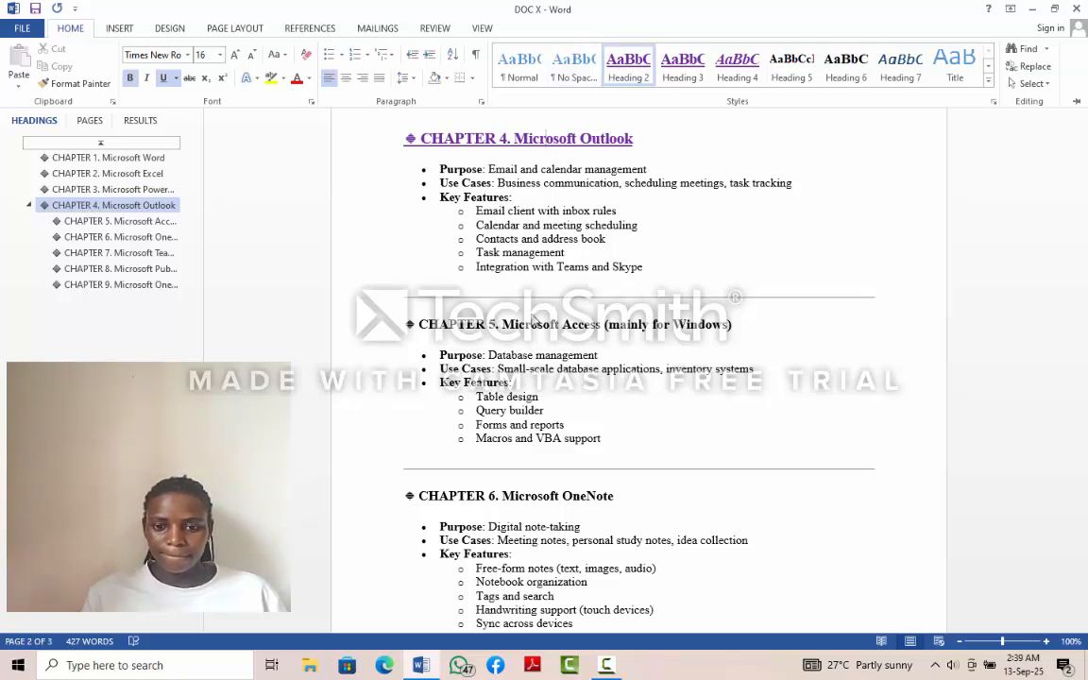
key("ctrl+F1")
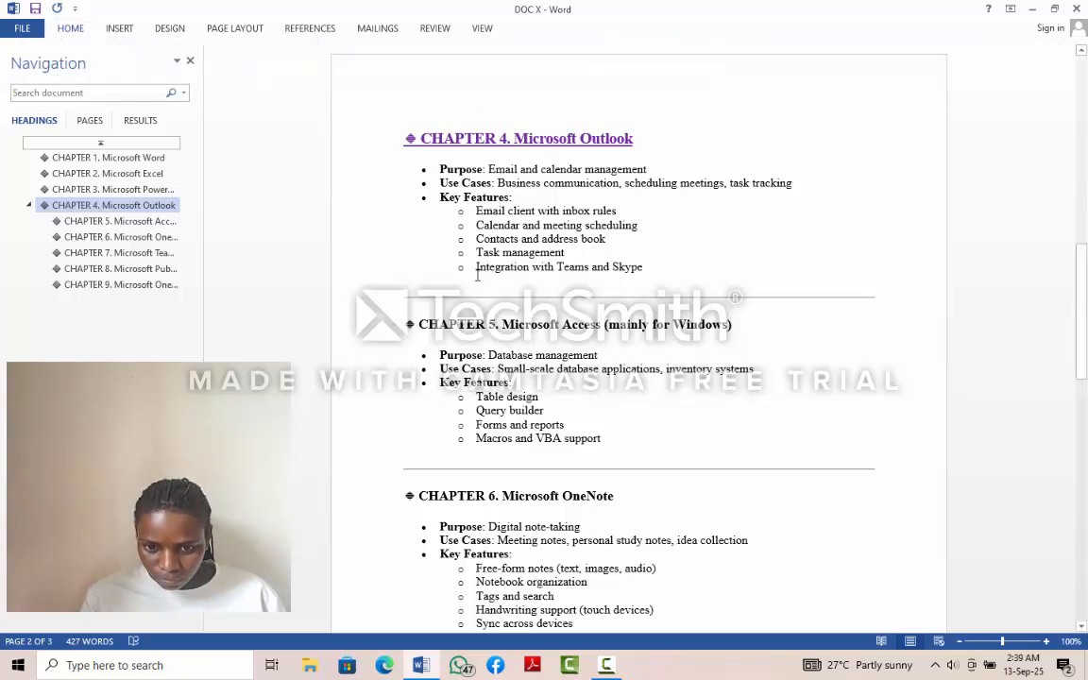
left_click(527, 326)
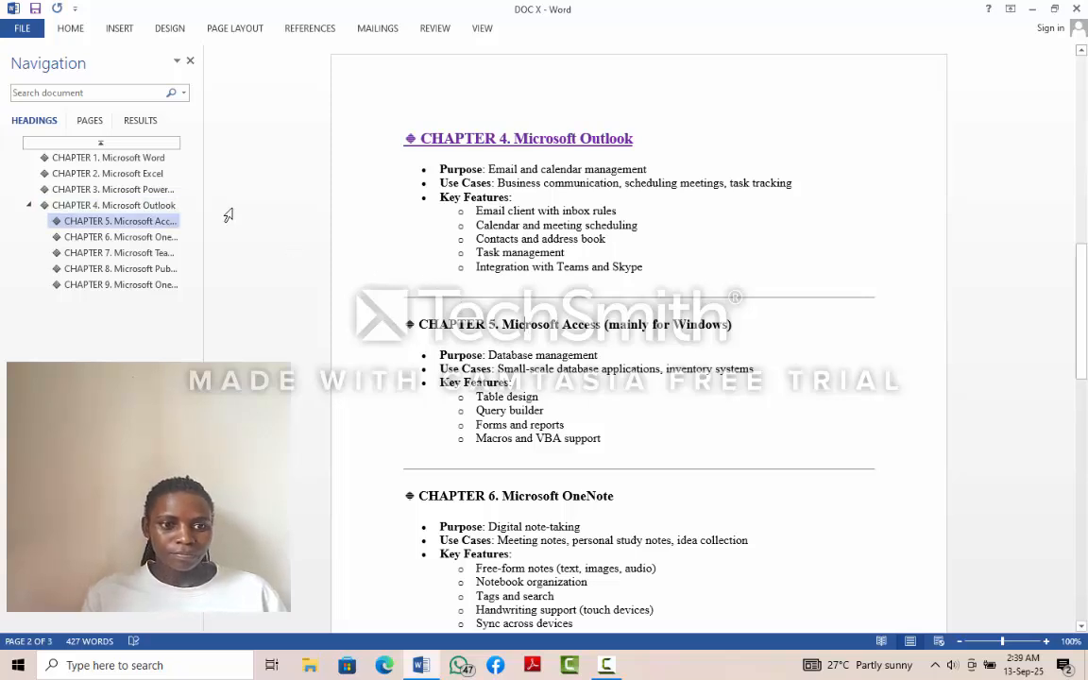
left_click(80, 30)
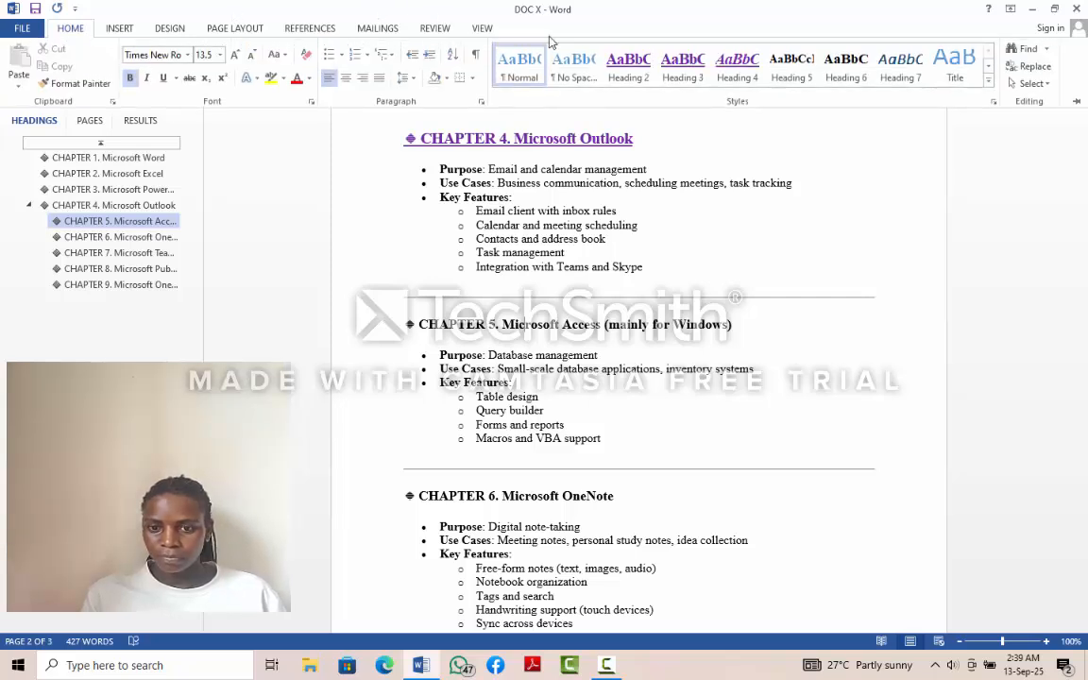
left_click(640, 79)
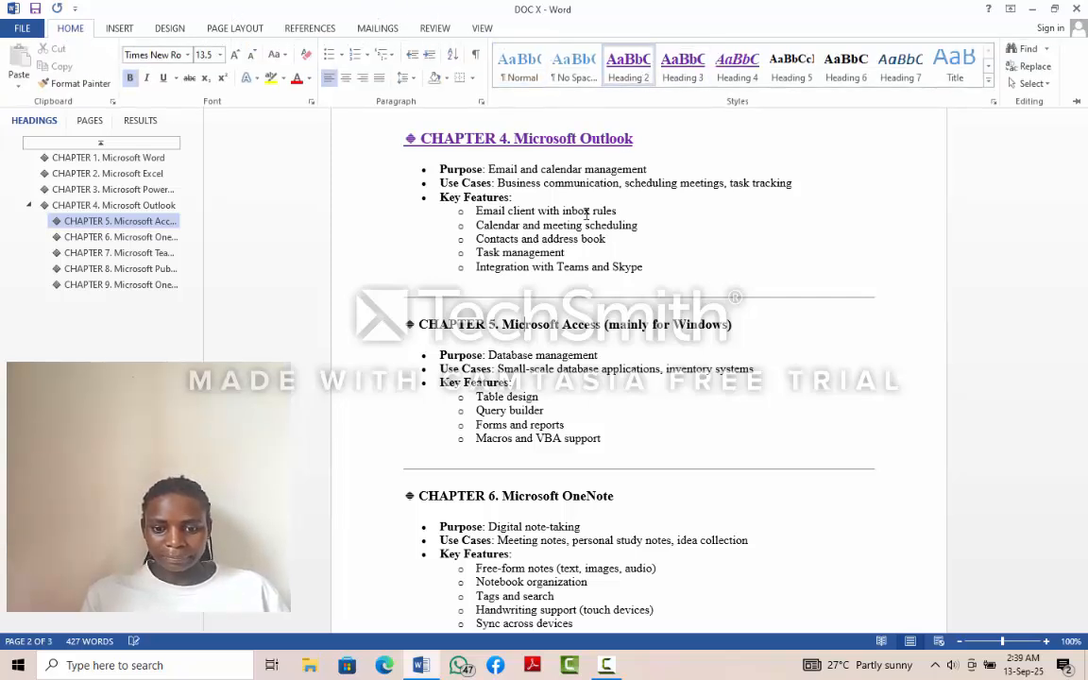
- Apply the Heading 2 style to the "CHAPTER 6. Microsoft OneNote" heading
left_click(522, 493)
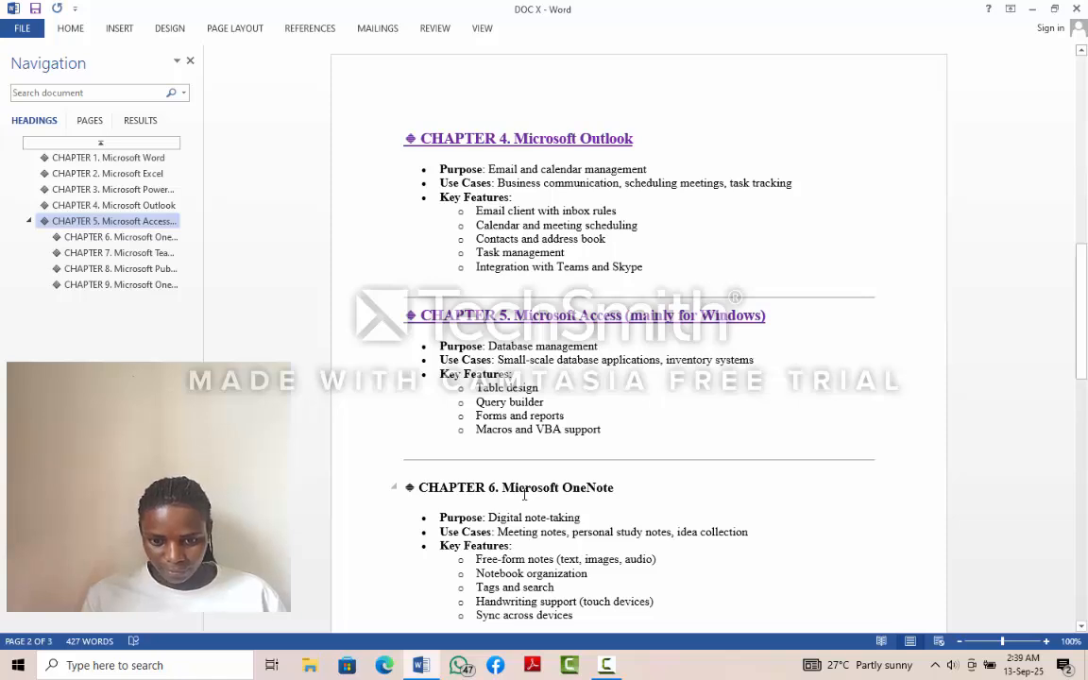
left_click(524, 494)
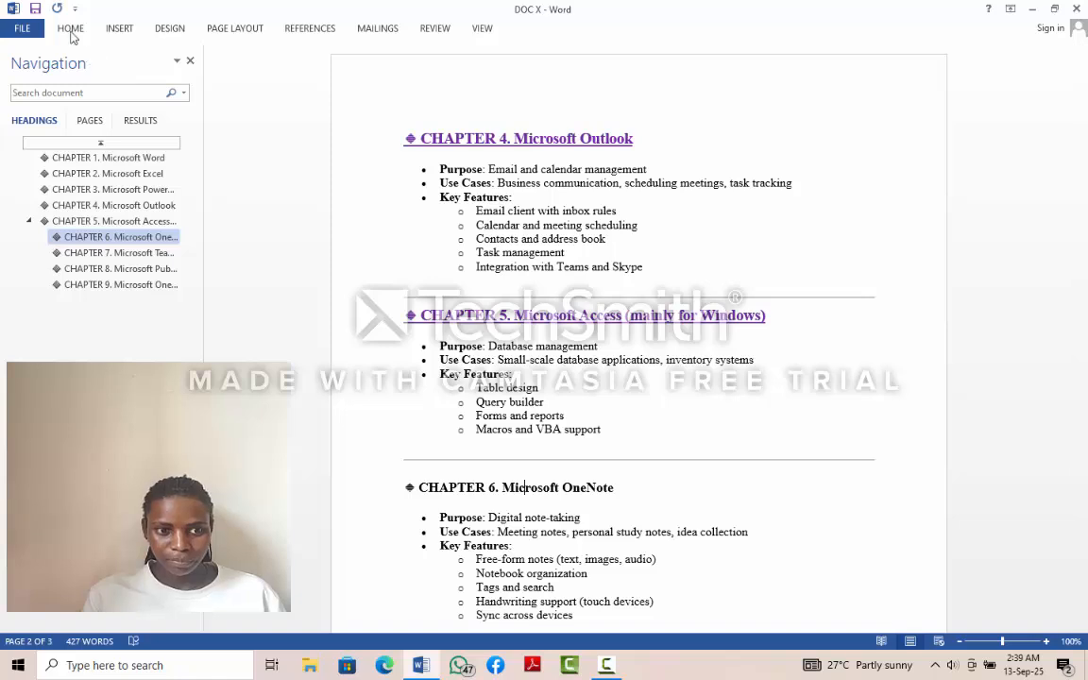
left_click(69, 29)
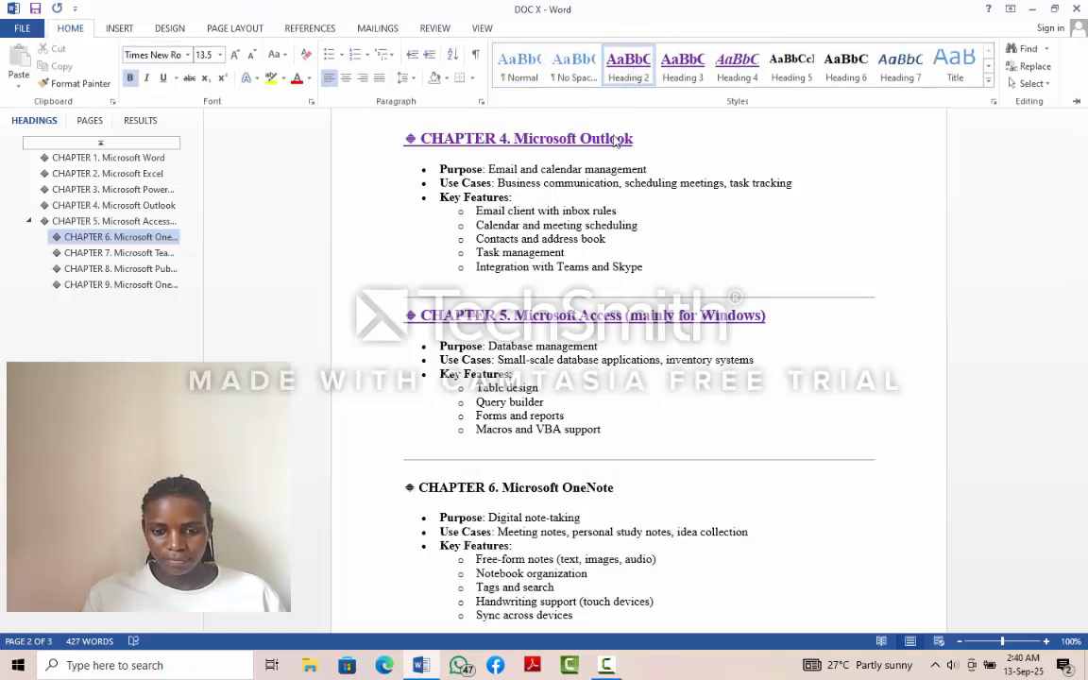
left_click(626, 66)
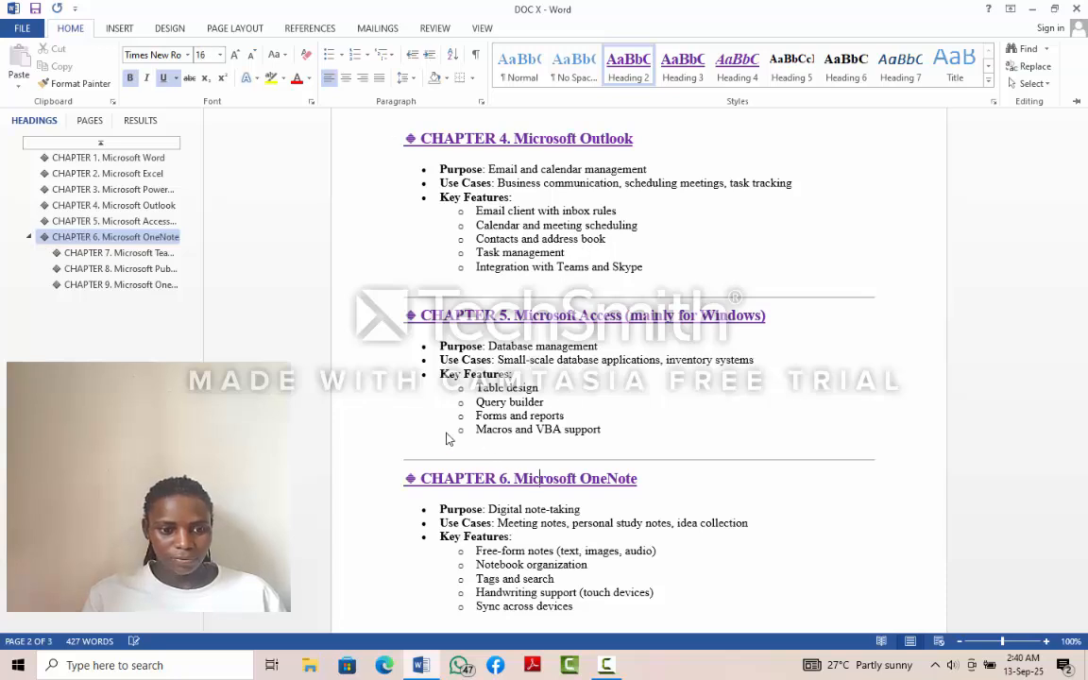
- Go to the "CHAPTER 7. Microsoft Teams" heading and apply the Heading 2 style to it
left_click(145, 254)
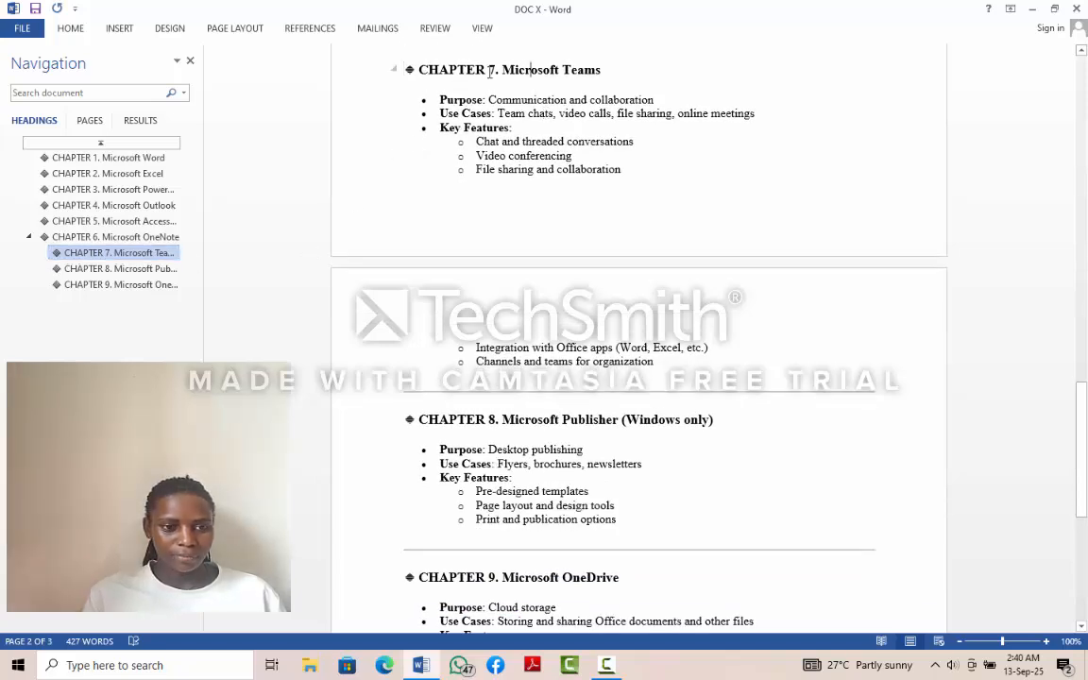
left_click(71, 32)
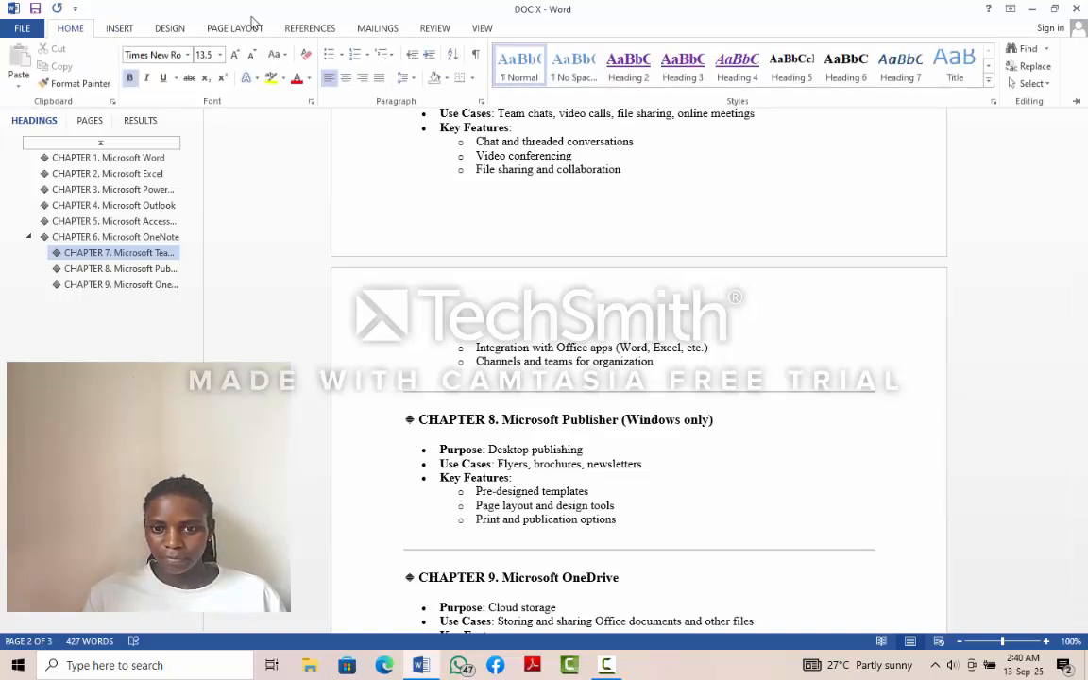
left_click(626, 68)
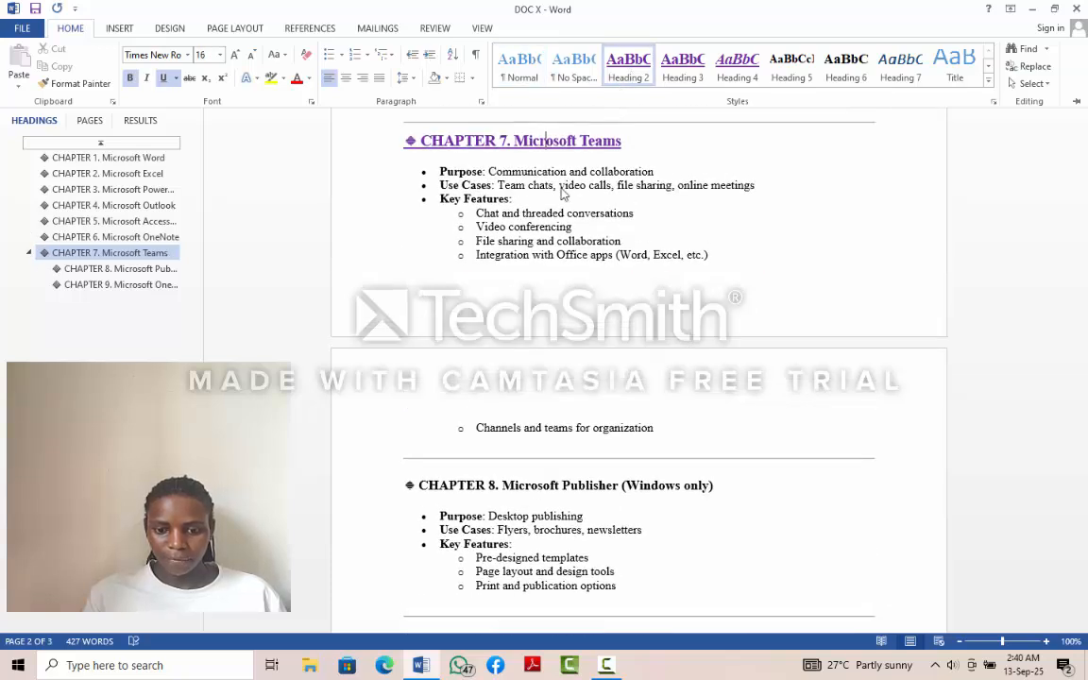
- Apply the Heading 2 style to the "CHAPTER 8. Microsoft Publisher (Windows only)" heading
left_click(531, 487)
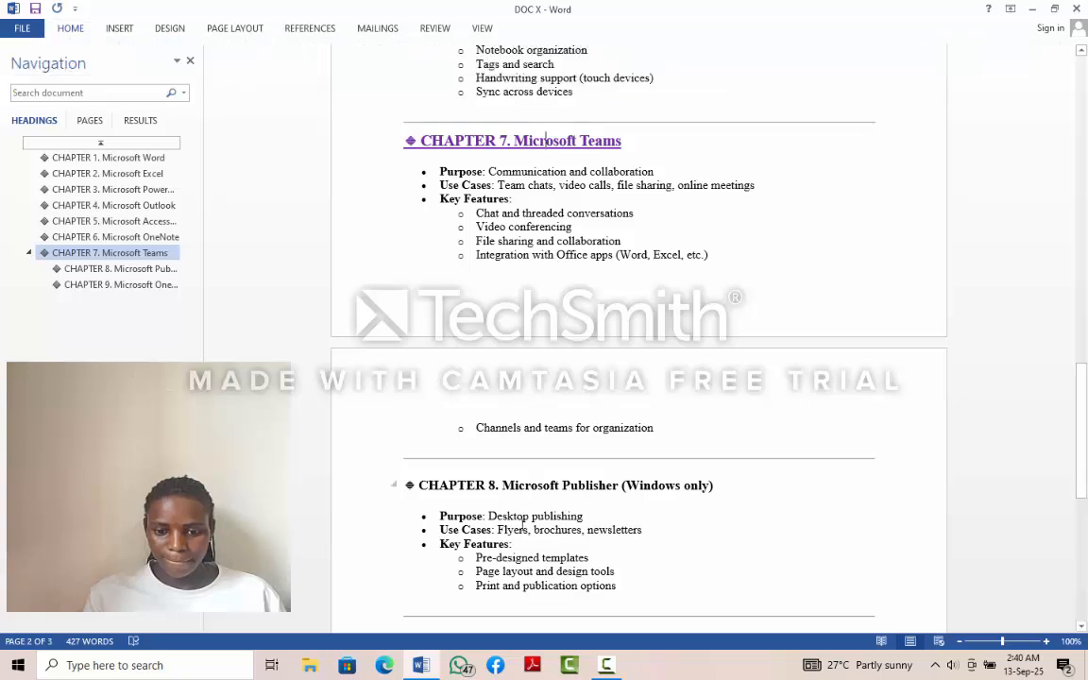
left_click(527, 489)
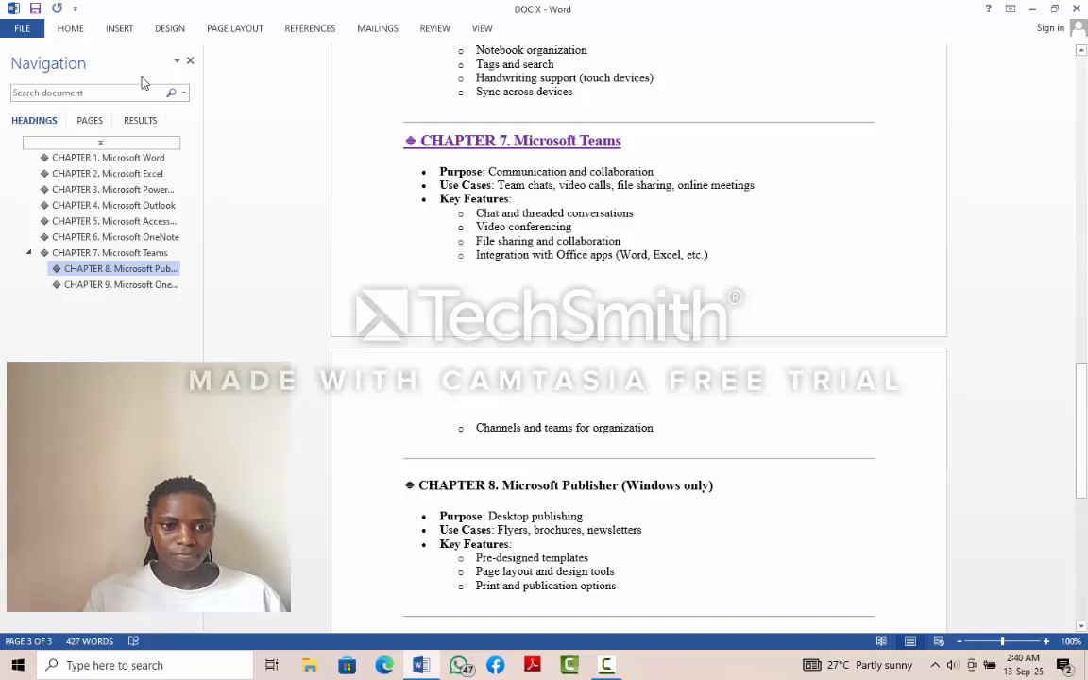
left_click(76, 30)
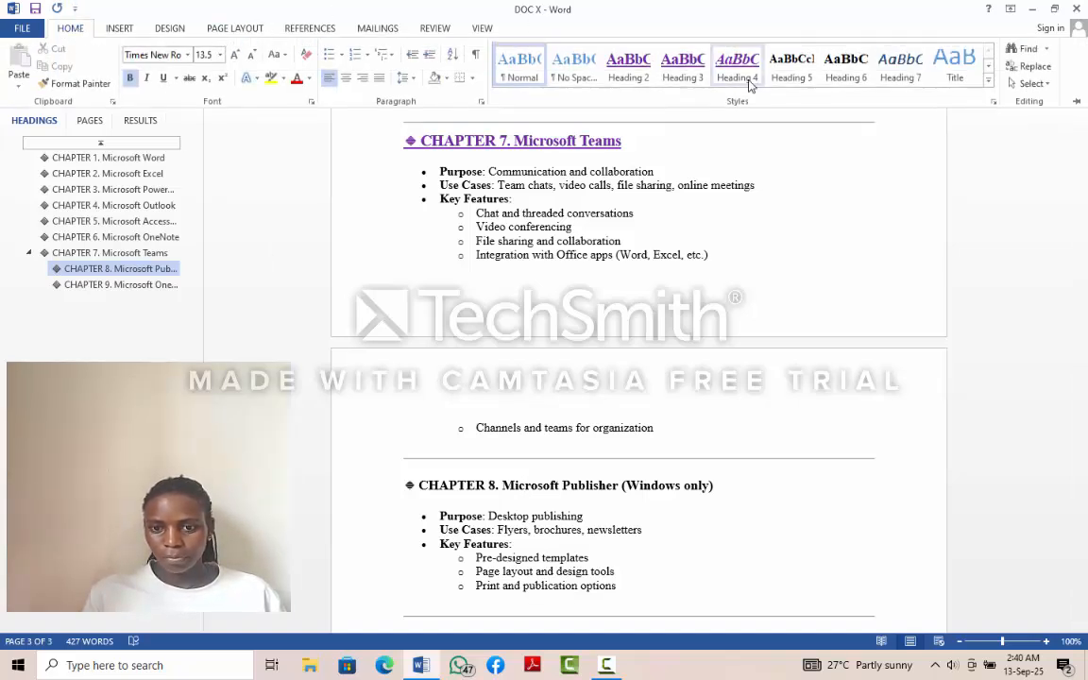
left_click(641, 68)
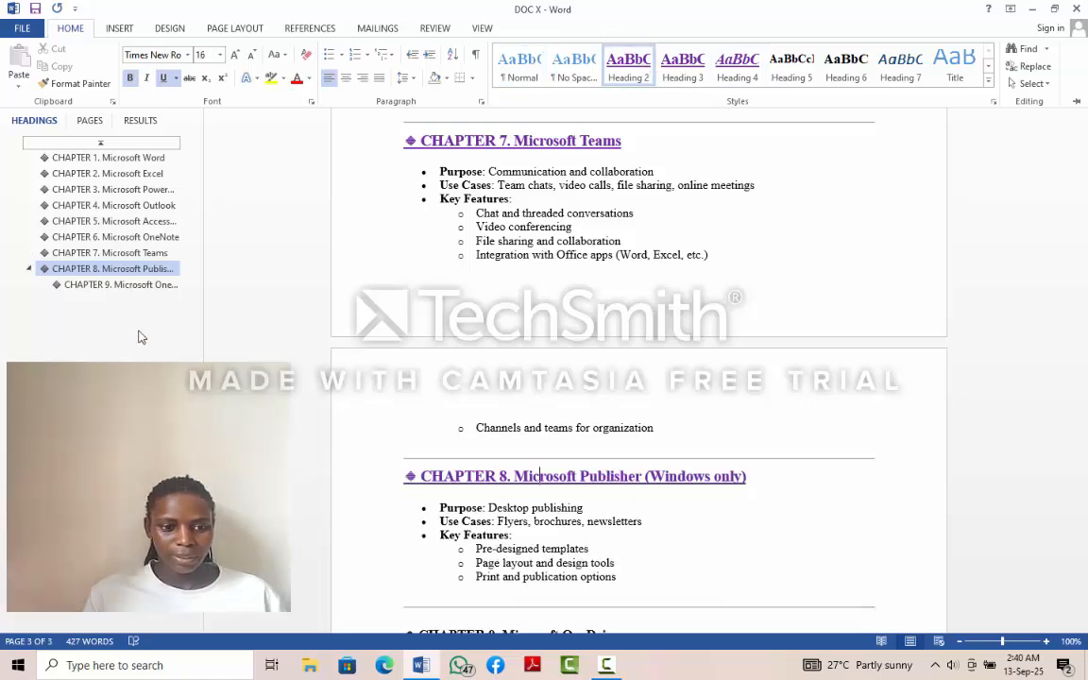
- Go to the "CHAPTER 9. Microsoft OneDrive" heading and apply the Heading 2 style to it
left_click(119, 285)
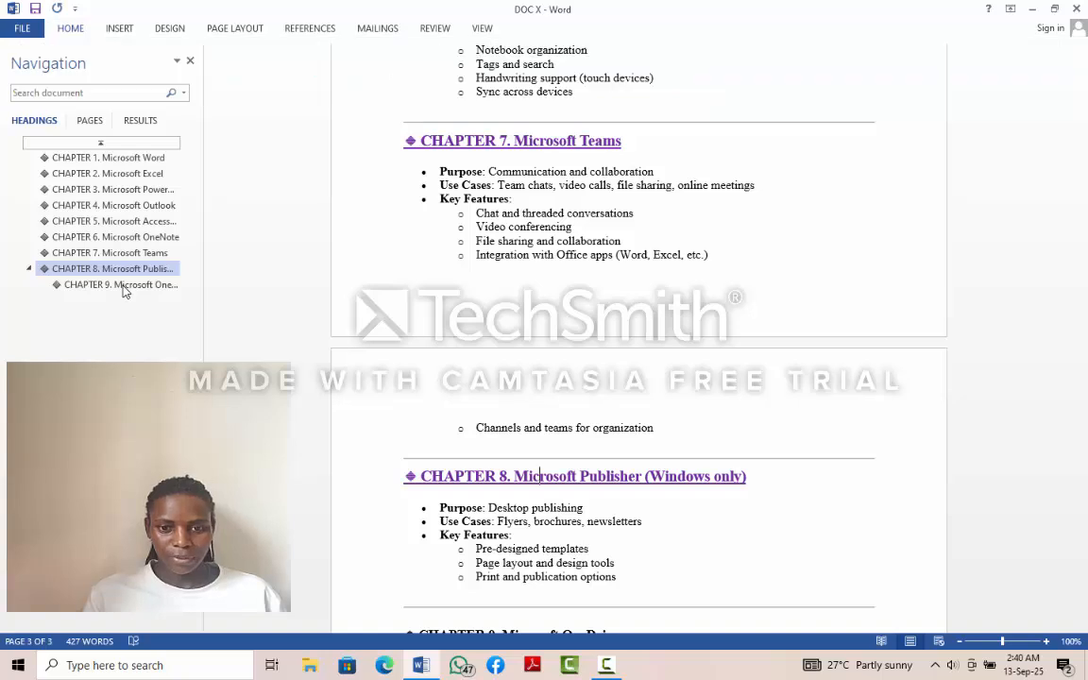
left_click(66, 28)
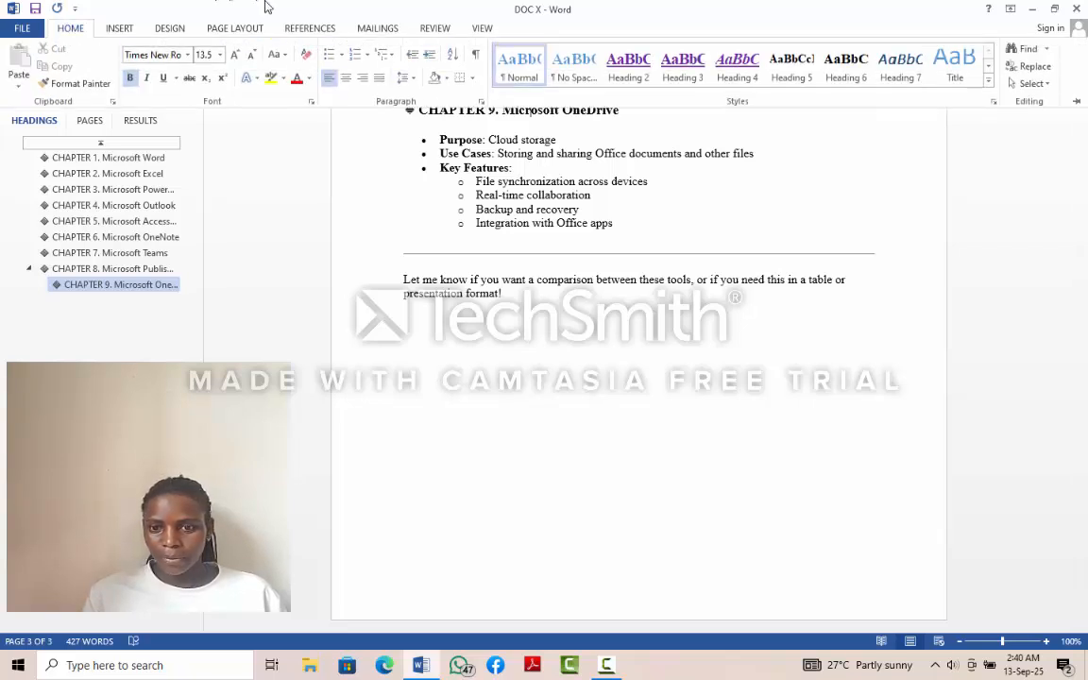
left_click(631, 71)
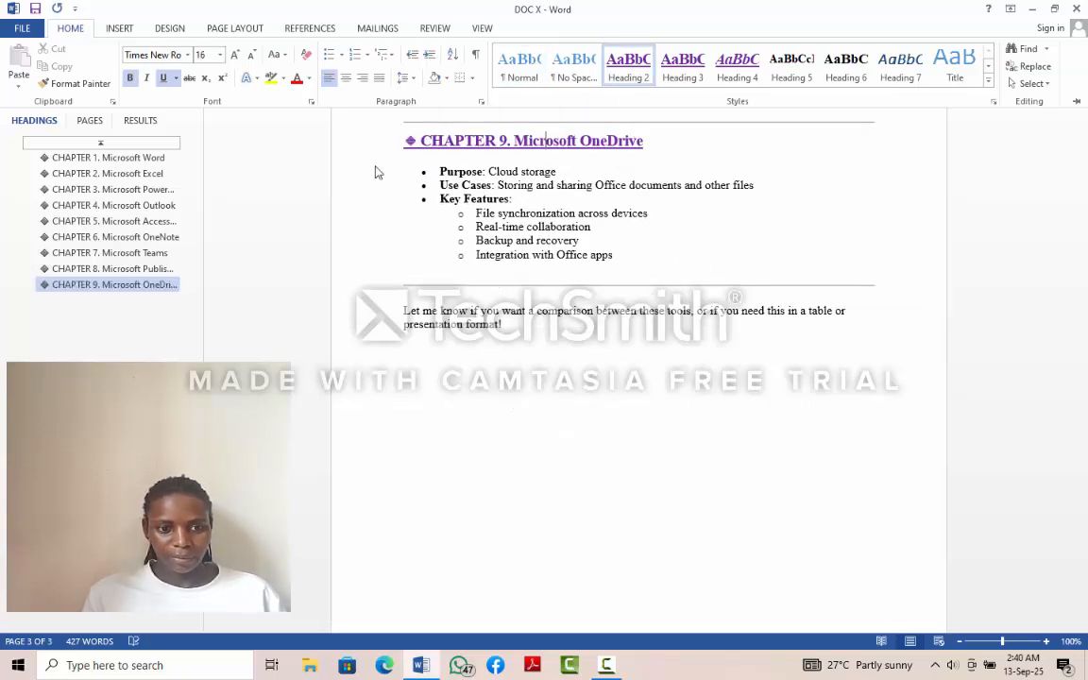
- Return to the Microsoft Word chapter and review the document's opening pages from the Introduction through the first chapter headings
left_click(156, 159)
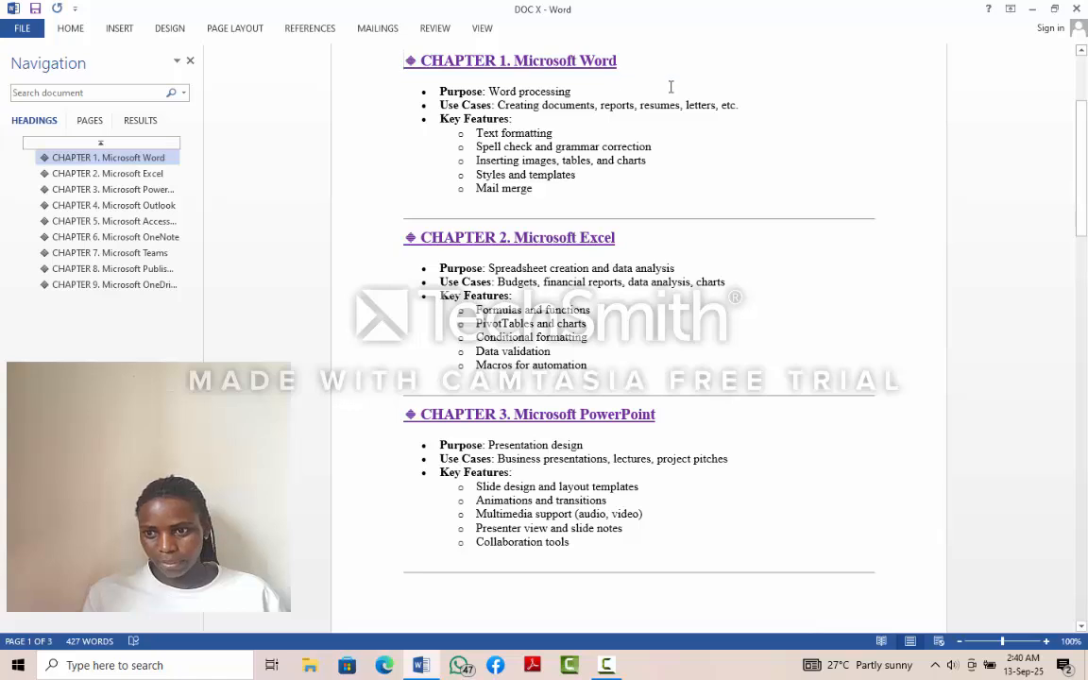
left_click(1082, 51)
left_click(1082, 51)
left_click(1082, 51)
left_click(1082, 51)
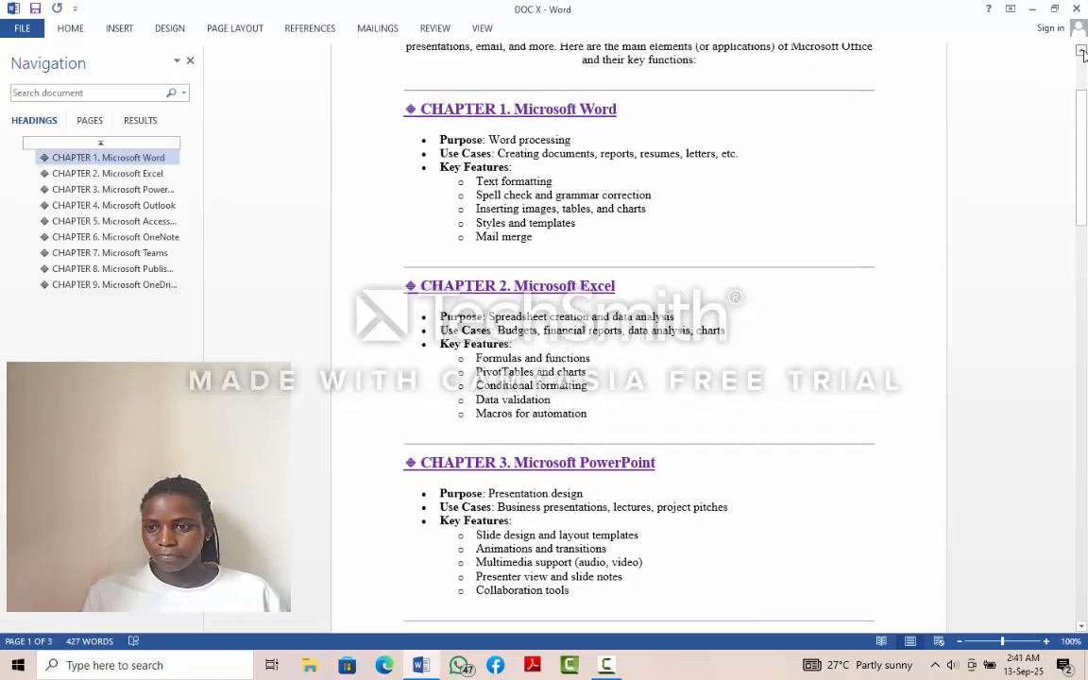
left_click(1082, 51)
left_click(1082, 51)
left_click(1083, 51)
- Apply the Heading 2 style to the INTRODUCTION title at the start of the document
left_click(1083, 51)
left_click(1083, 51)
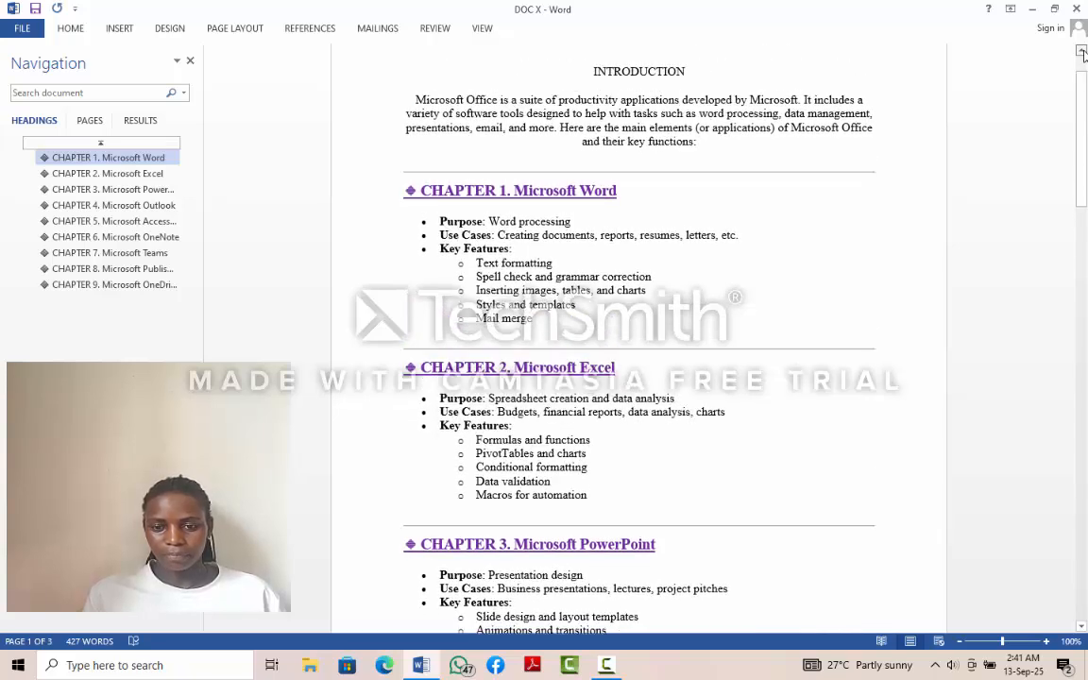
left_click(1083, 51)
left_click(1082, 51)
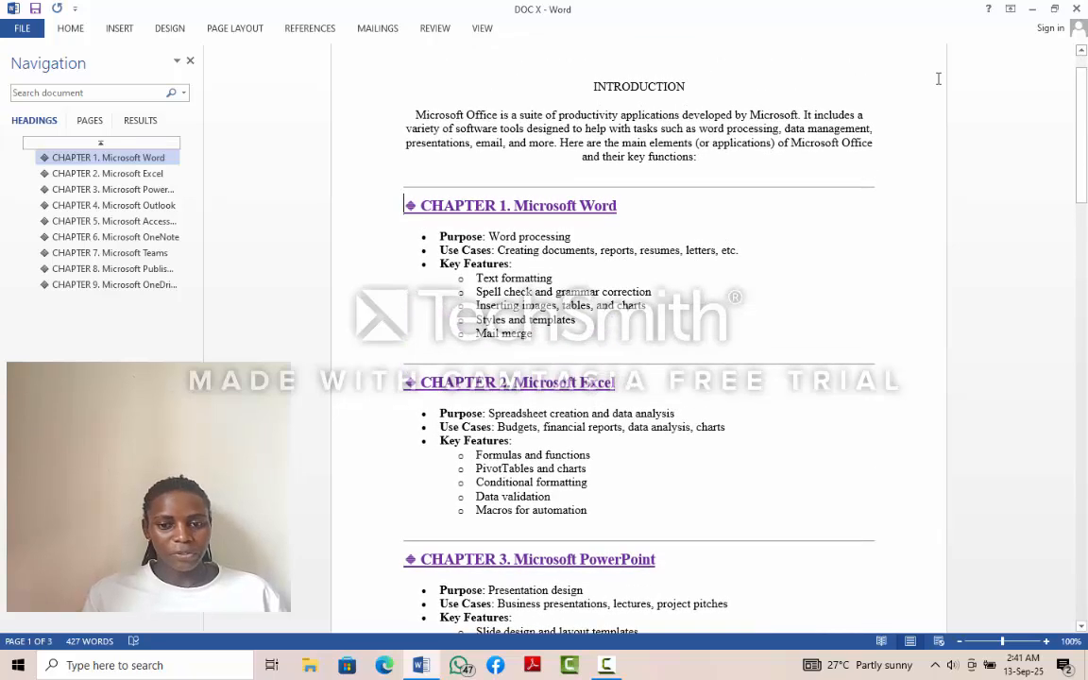
left_click(592, 85)
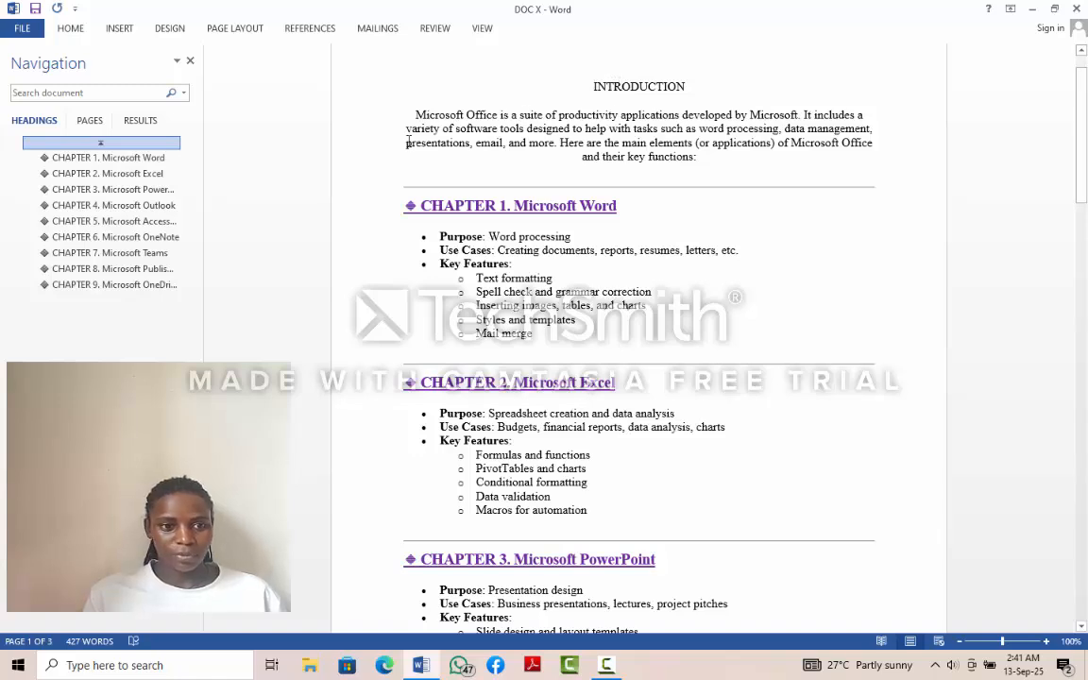
left_click(71, 29)
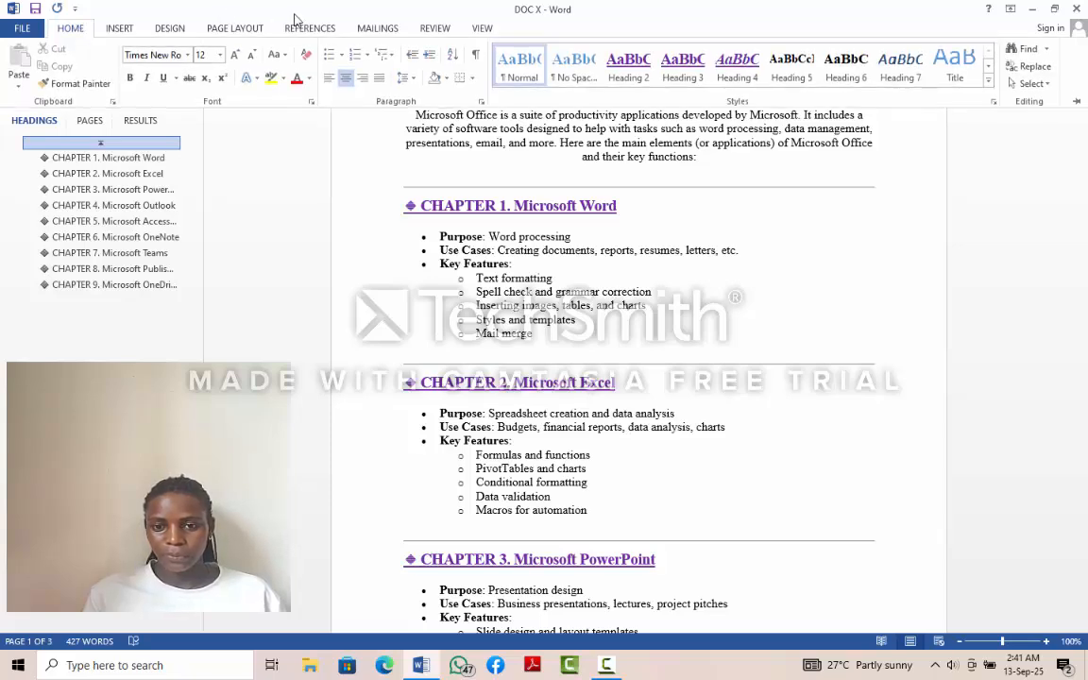
left_click(630, 63)
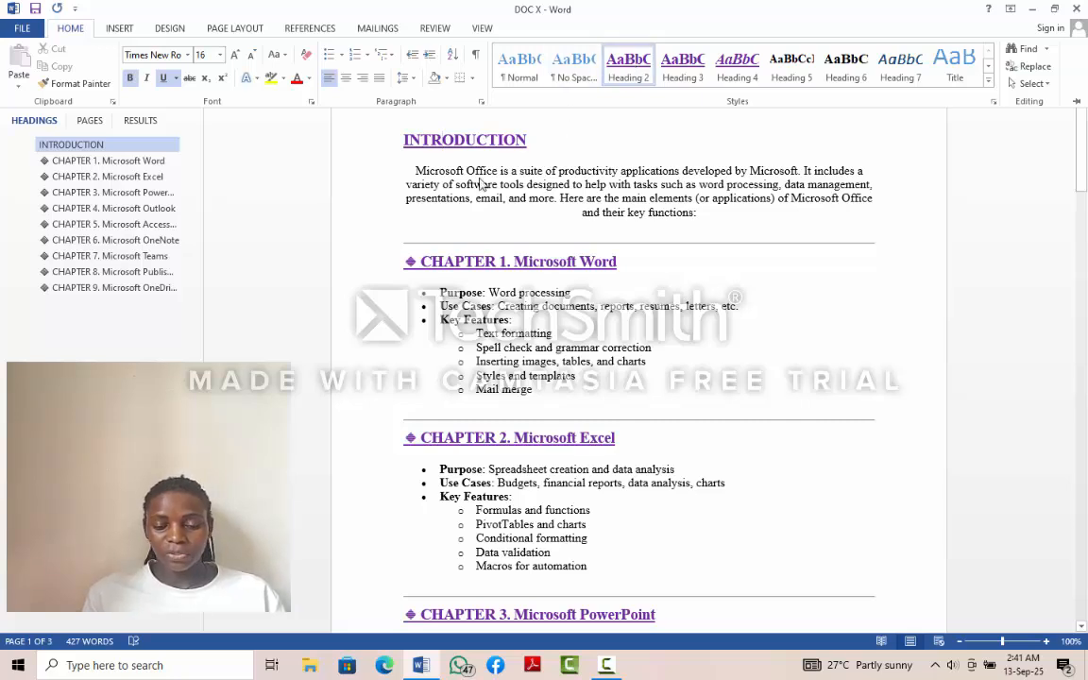
- Collapse the body text under the INTRODUCTION heading and insert a blank page before that heading
left_click(402, 141)
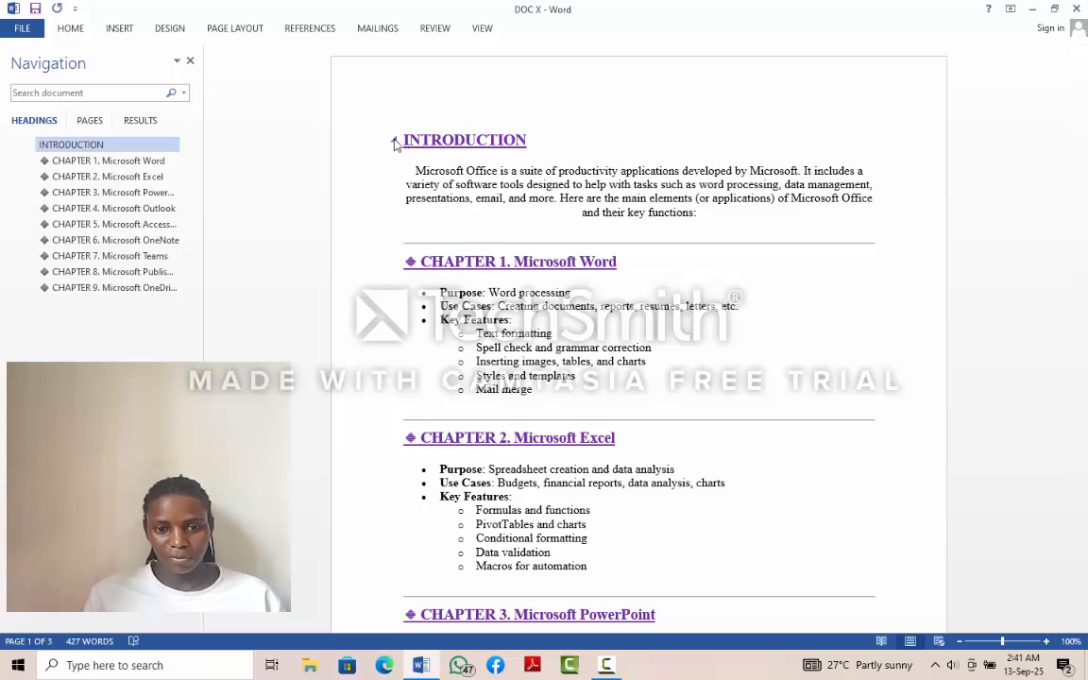
left_click(394, 141)
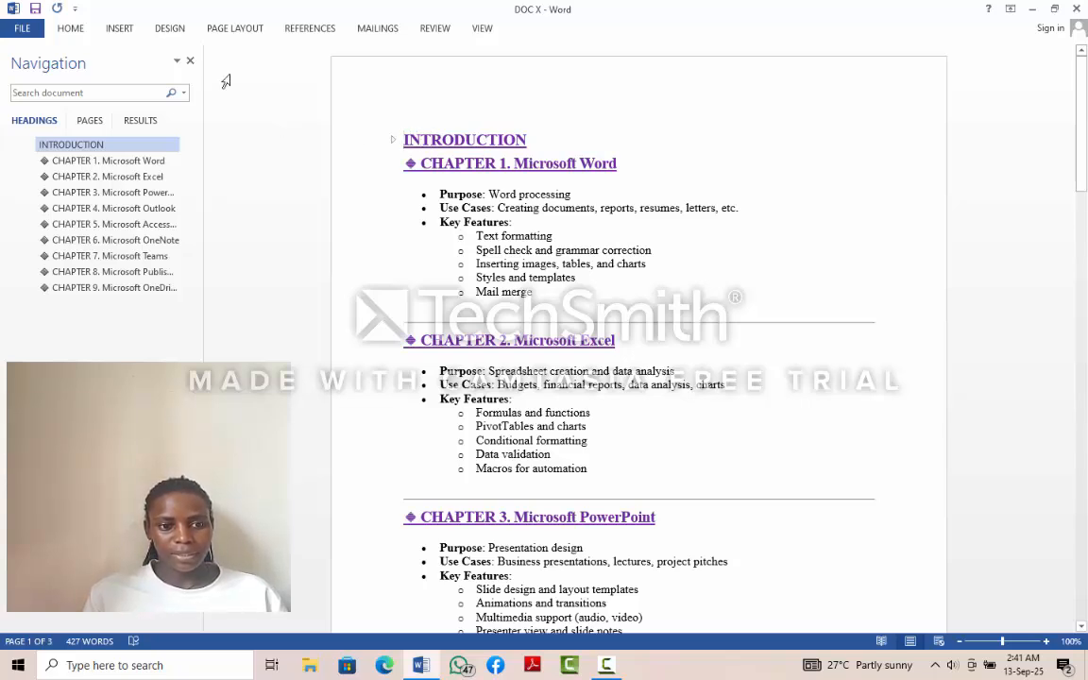
left_click(127, 32)
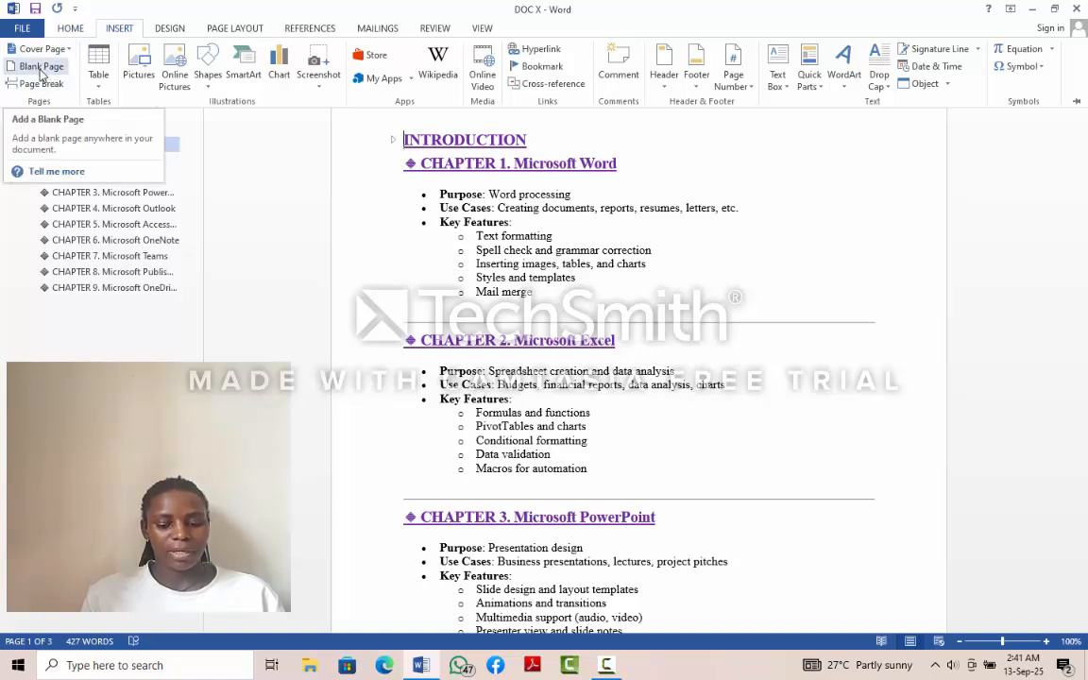
left_click(42, 66)
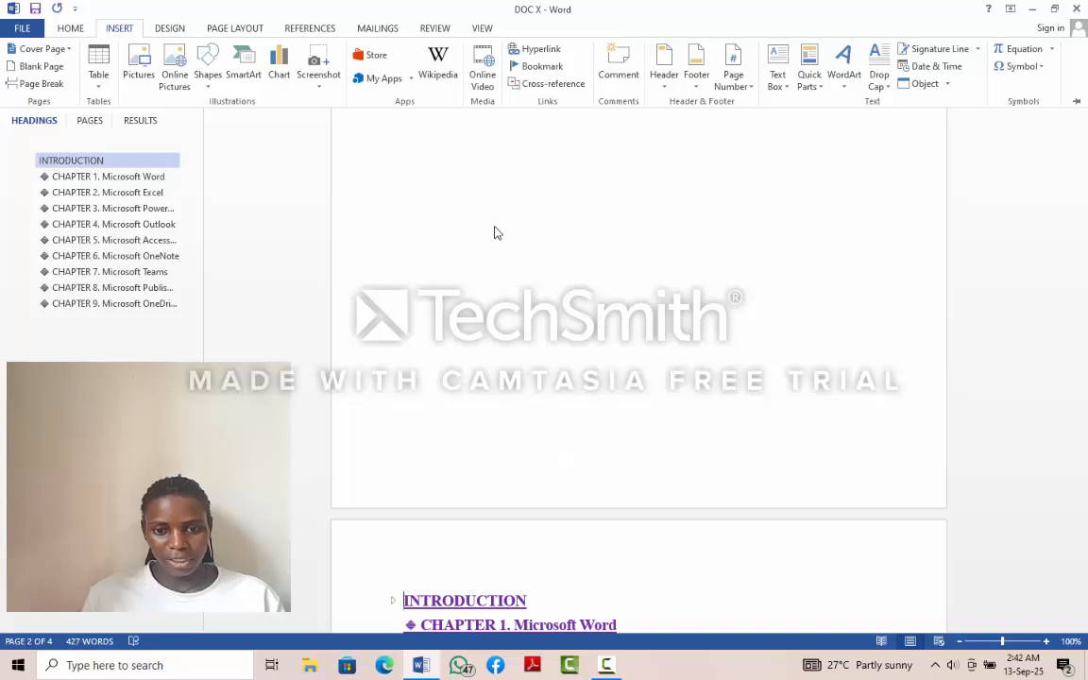
key("ctrl+F1")
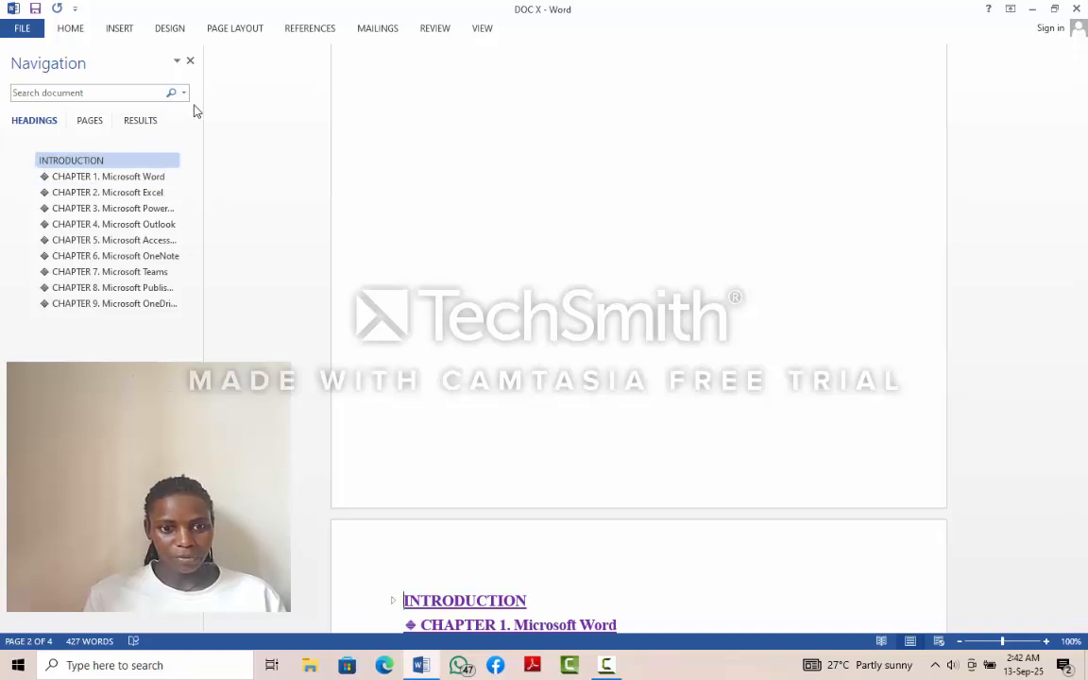
- Insert an Automatic Table 1 table of contents directly before the INTRODUCTION heading
left_click(310, 28)
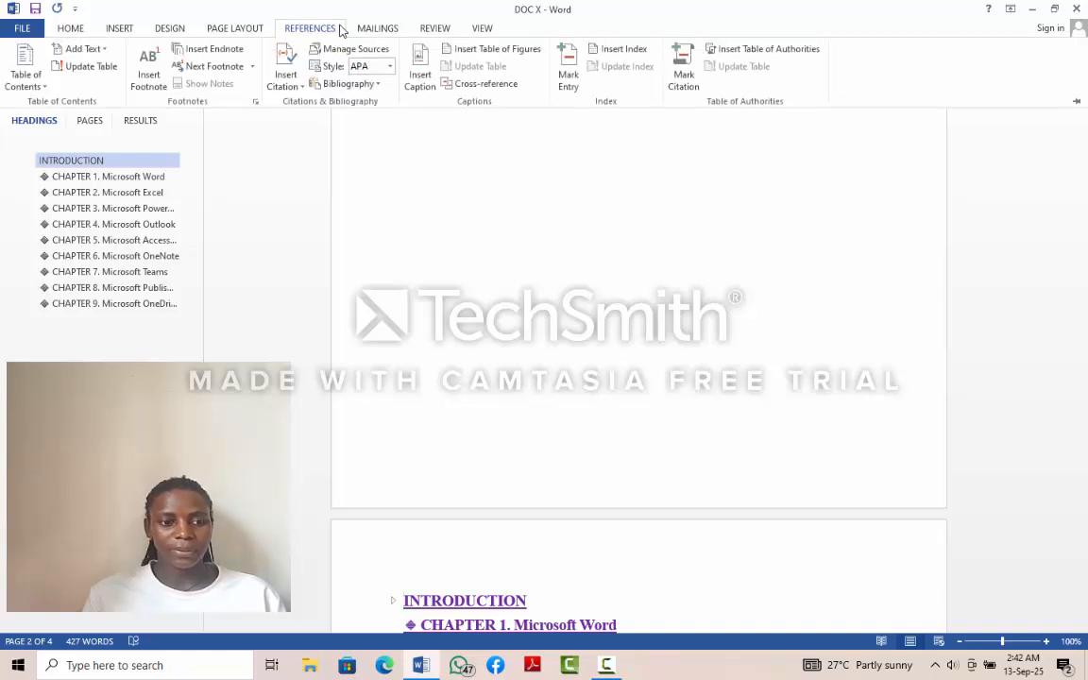
left_click(12, 80)
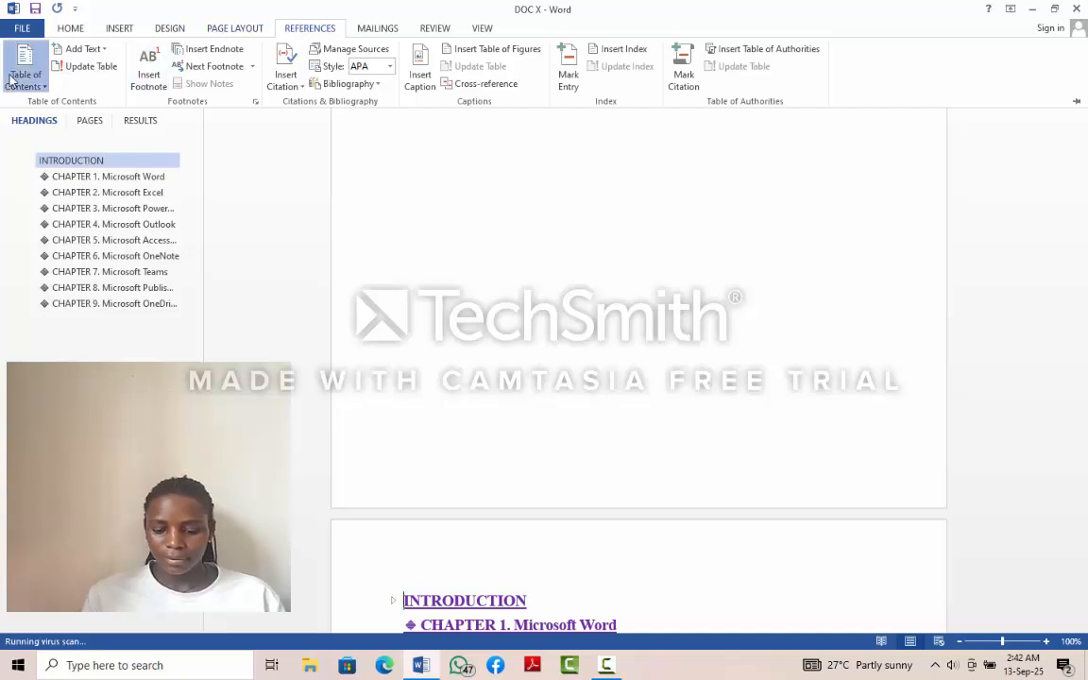
left_click(11, 80)
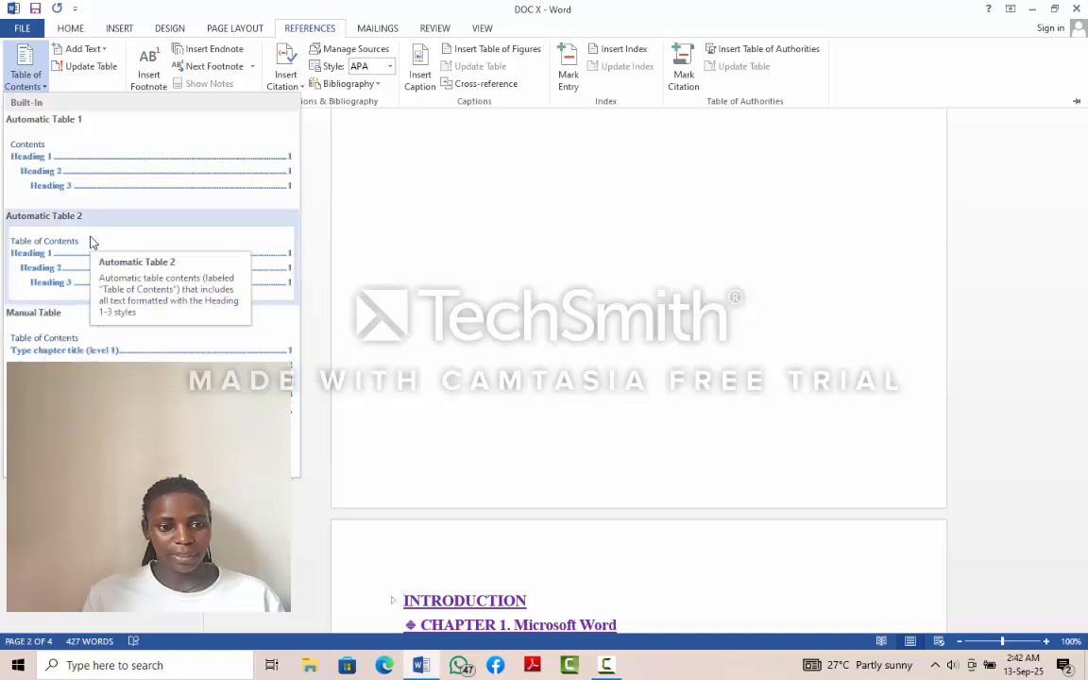
left_click(94, 181)
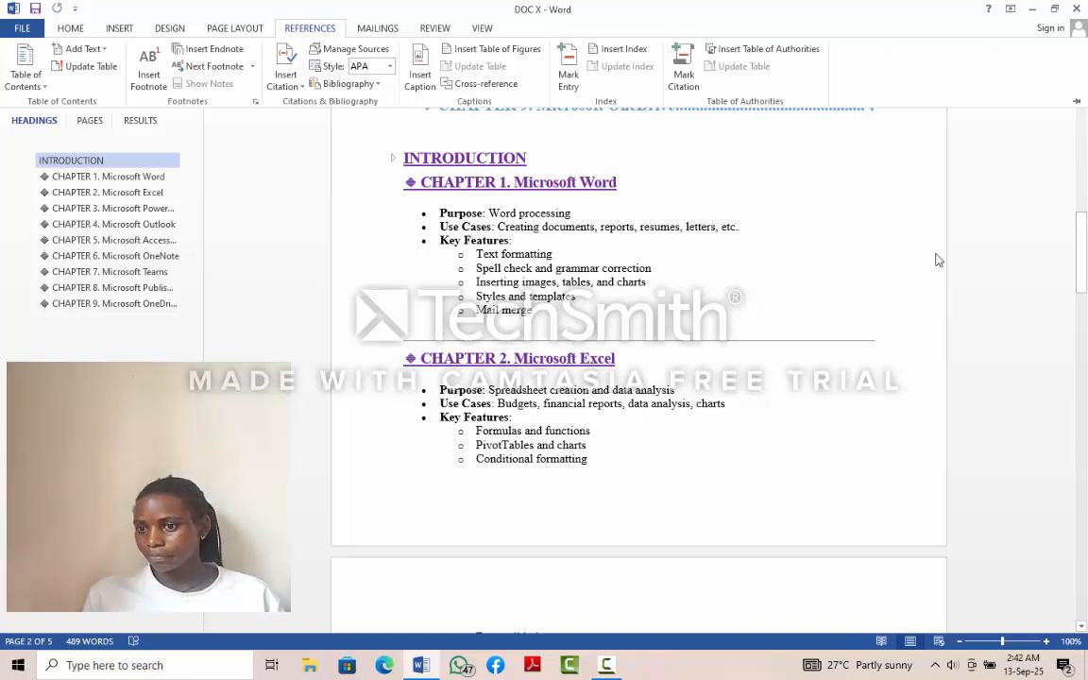
left_click(809, 268)
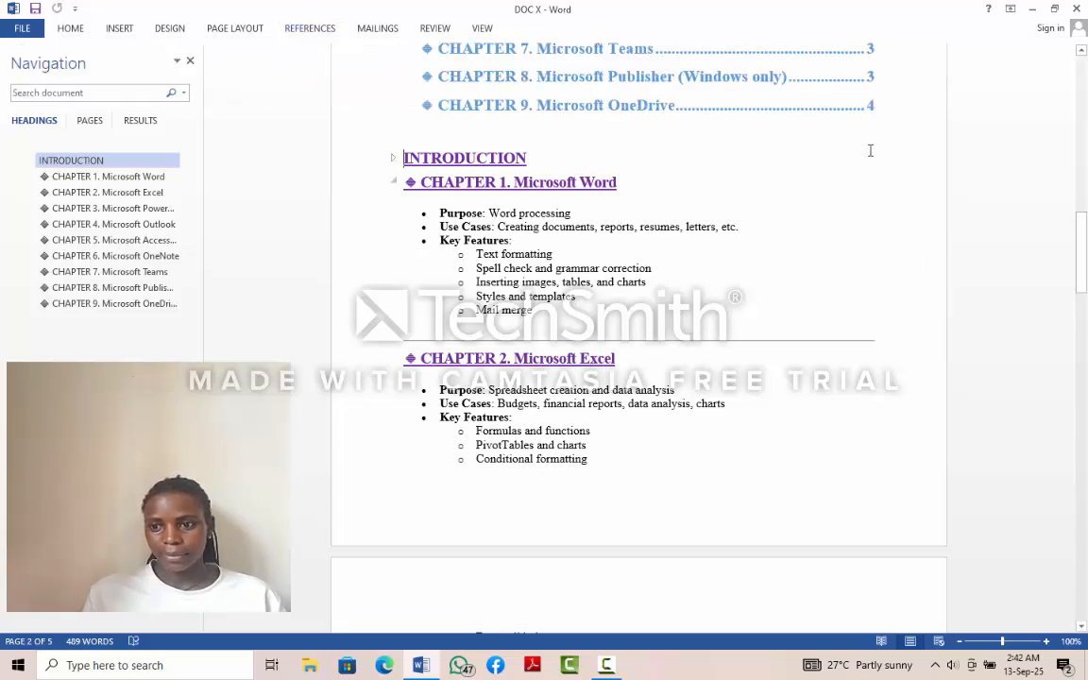
- Review the inserted table of contents, from the last chapter entries up to its Contents title
left_click(1081, 52)
left_click(1082, 52)
left_click(1081, 52)
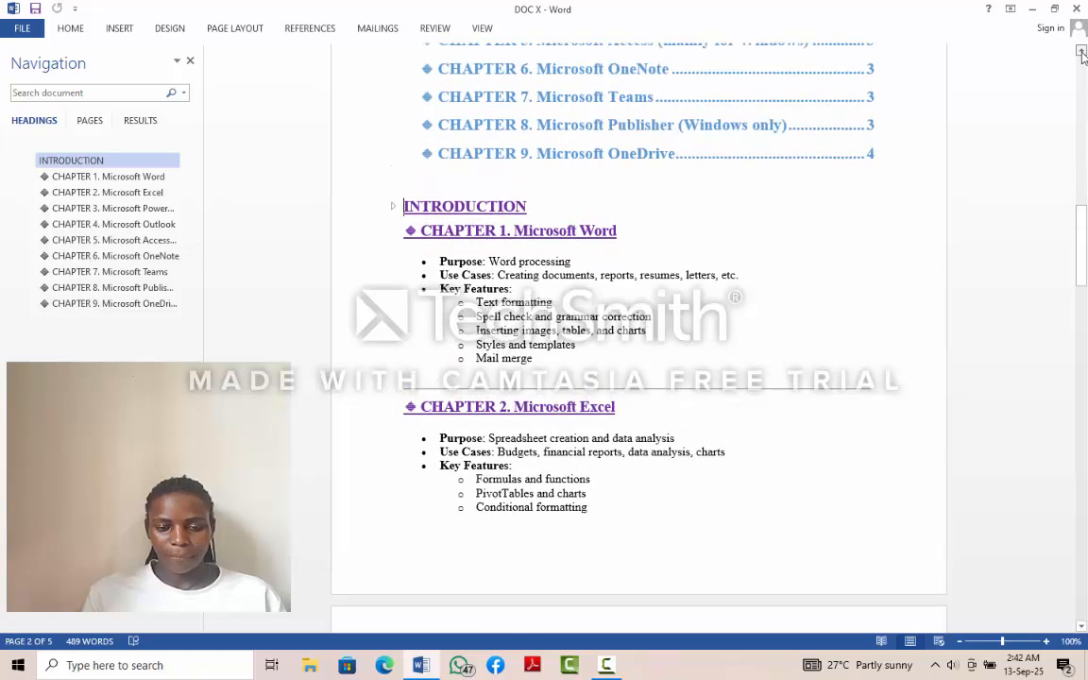
left_click(1081, 52)
left_click(1081, 52)
left_click(1082, 52)
left_click(1081, 52)
left_click(1082, 52)
left_click(1082, 52)
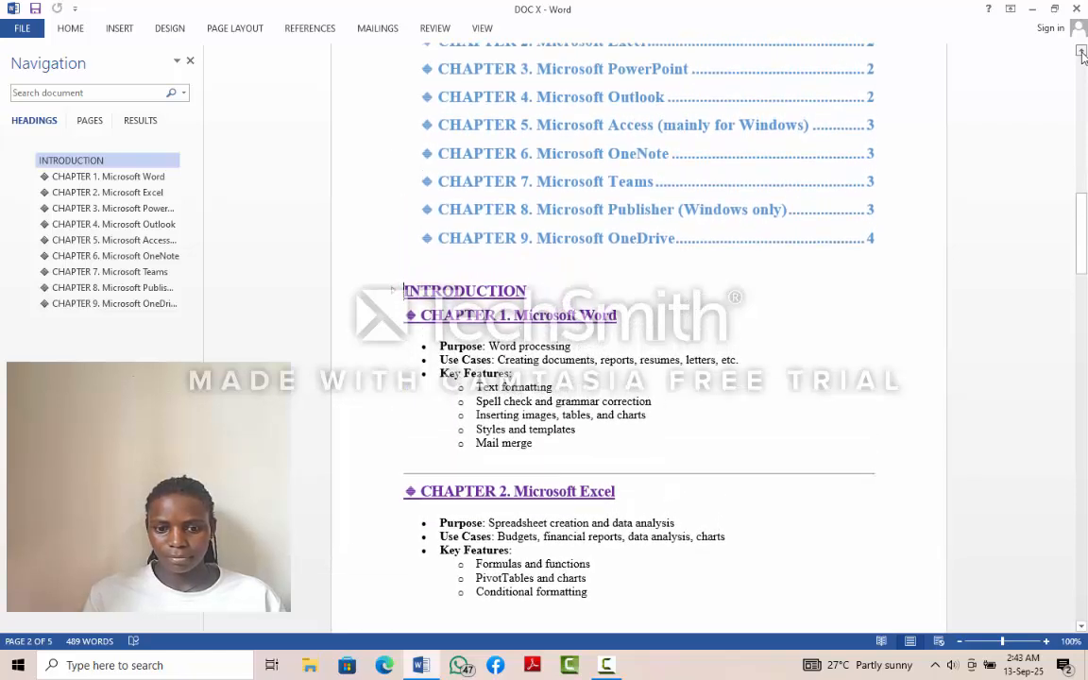
left_click(1082, 52)
left_click(1081, 52)
left_click(1082, 52)
left_click(1082, 52)
left_click(1082, 52)
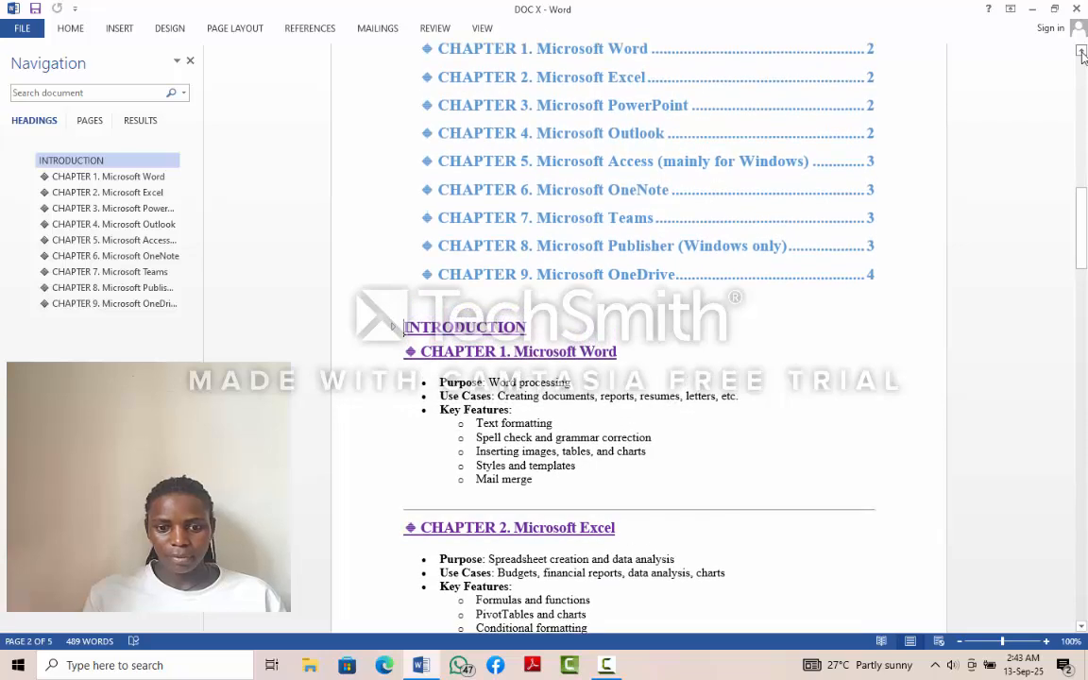
left_click(1082, 52)
left_click(1082, 52)
left_click(1081, 52)
left_click(1082, 51)
left_click(1081, 52)
left_click(1081, 52)
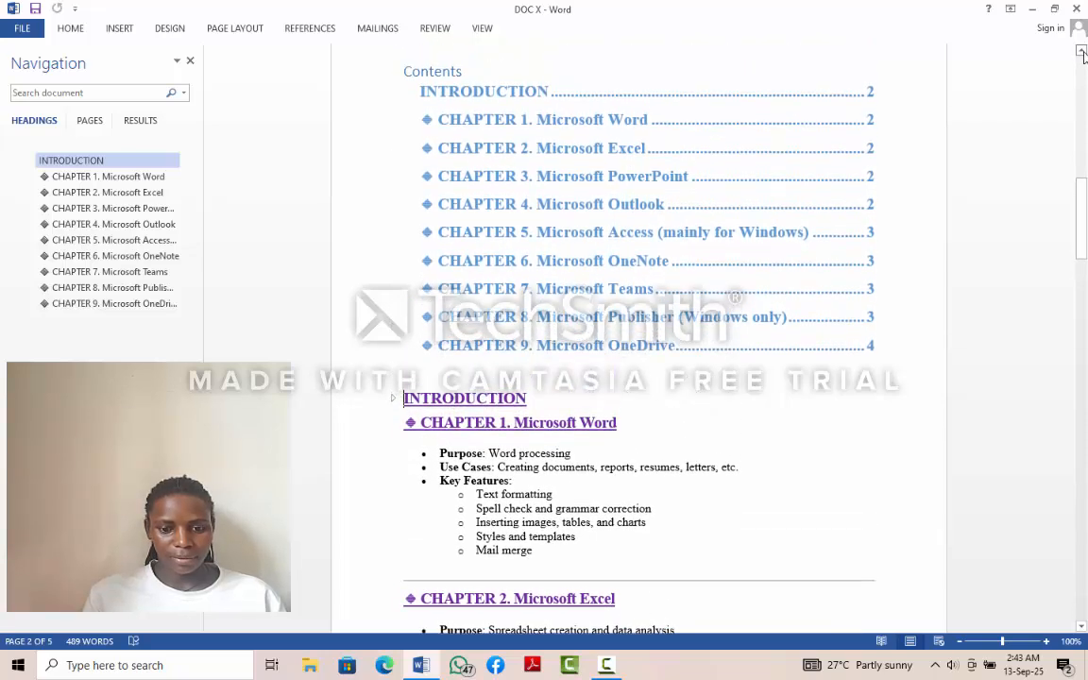
left_click(1081, 52)
left_click(1082, 52)
left_click(1081, 51)
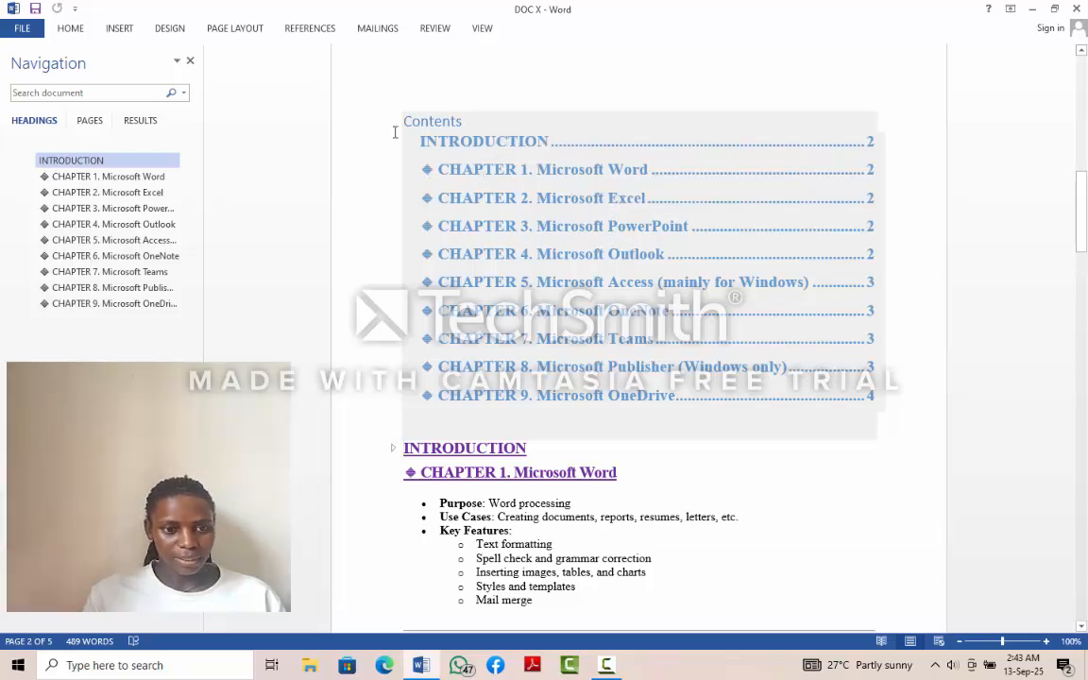
- Apply the built-in style set with a solid blue Heading 1 band to the whole document
left_click(170, 29)
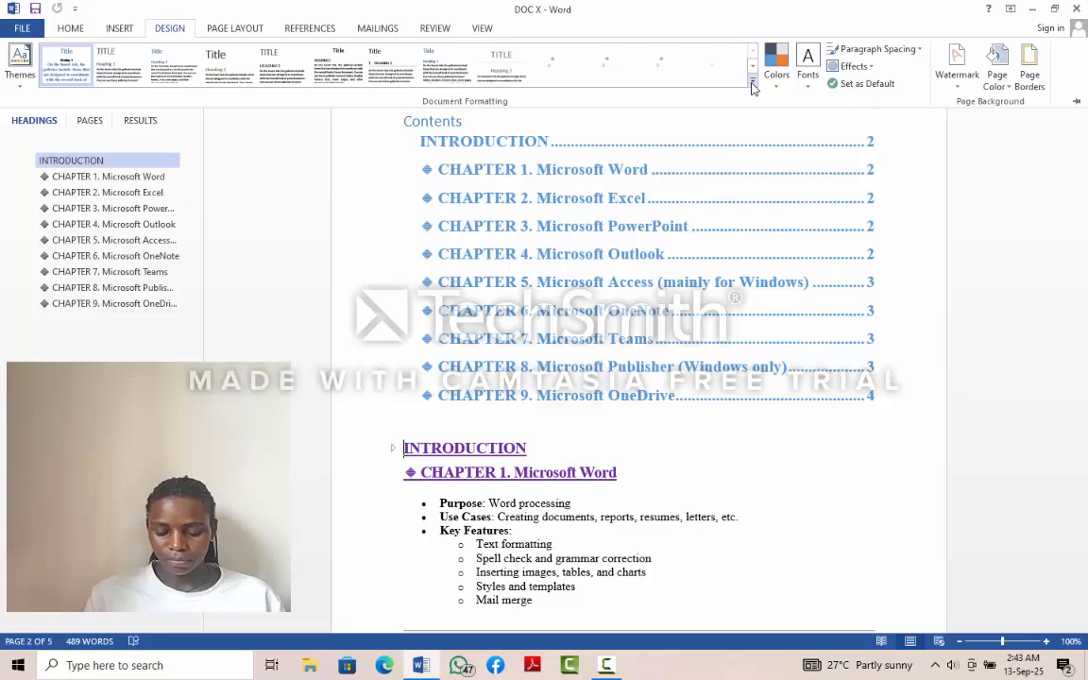
left_click(753, 85)
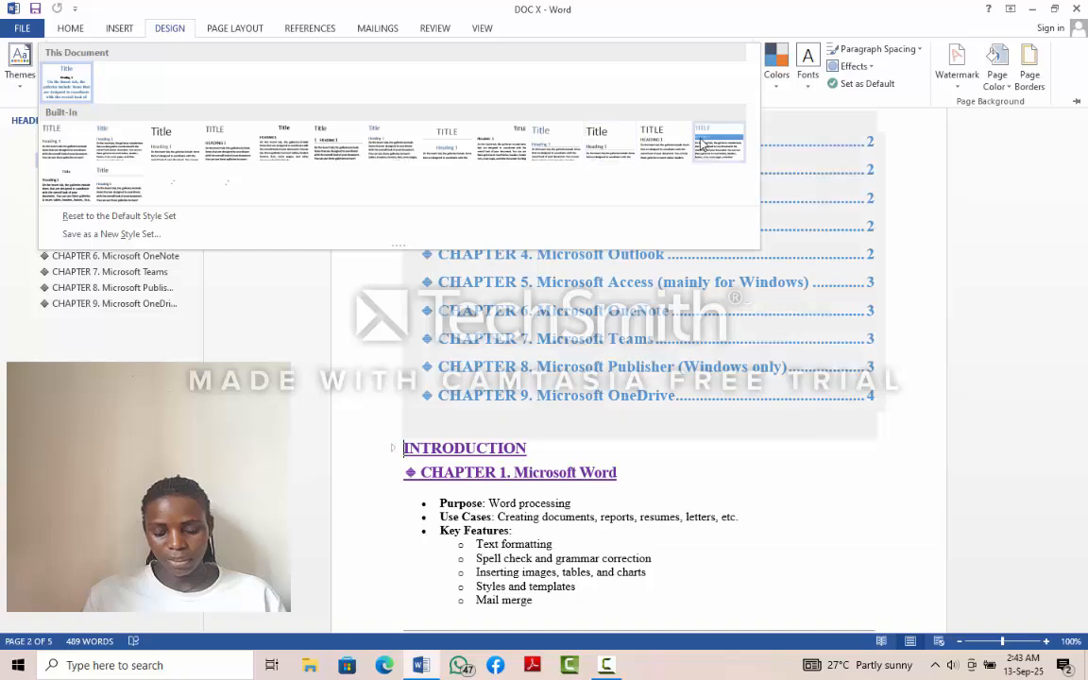
left_click(706, 141)
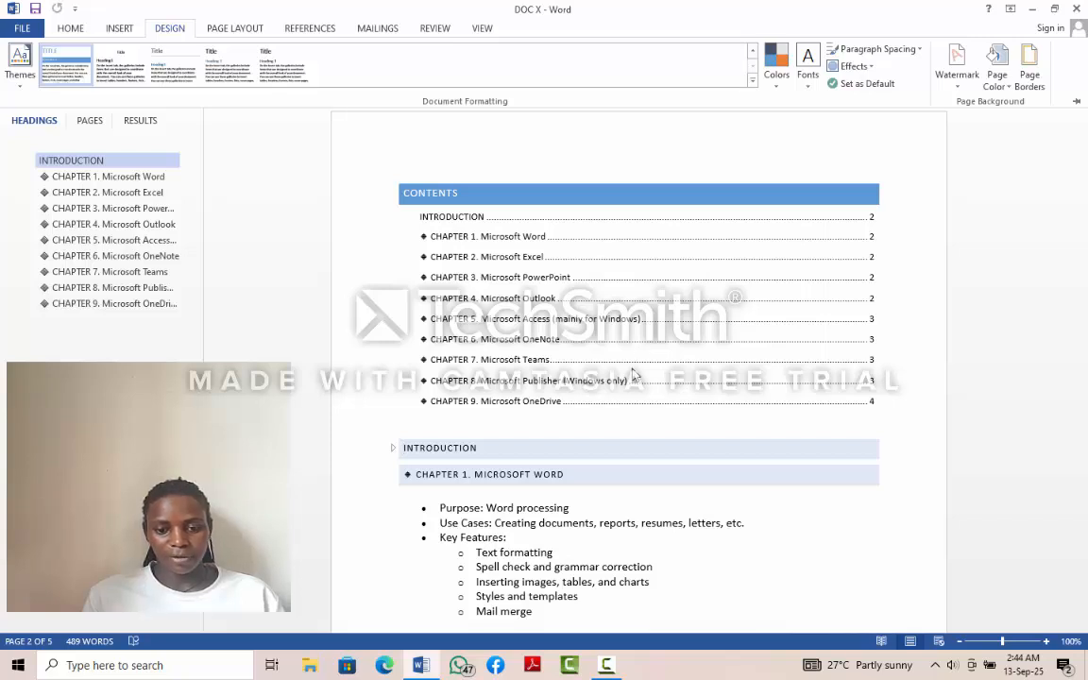
- Open the Save As options for the document
left_click(19, 27)
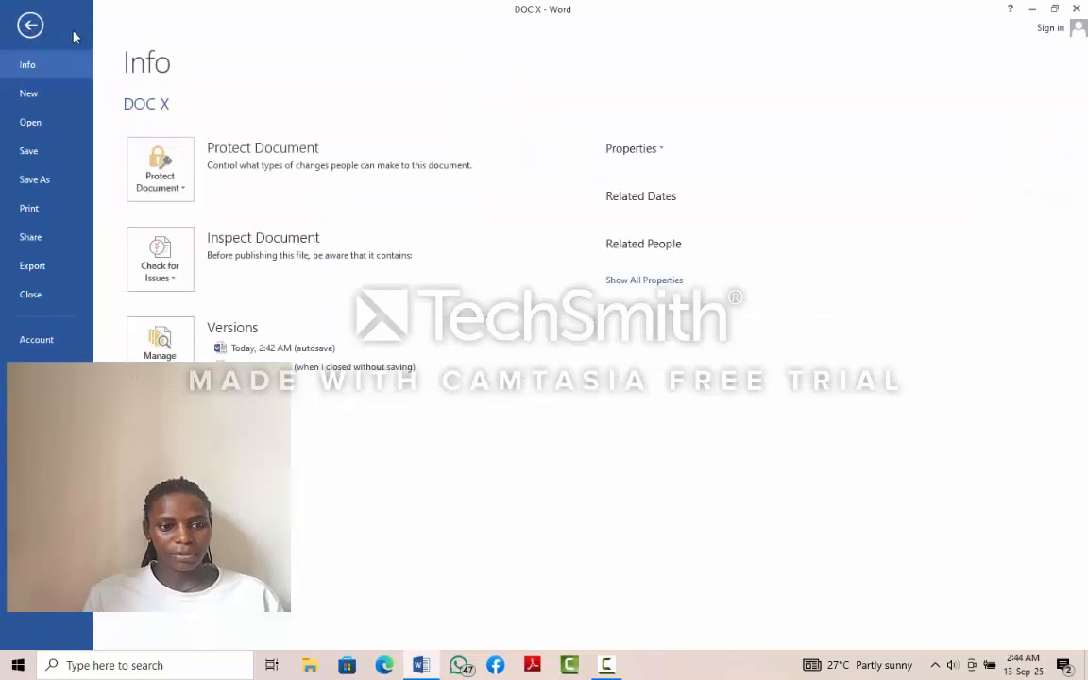
left_click(33, 181)
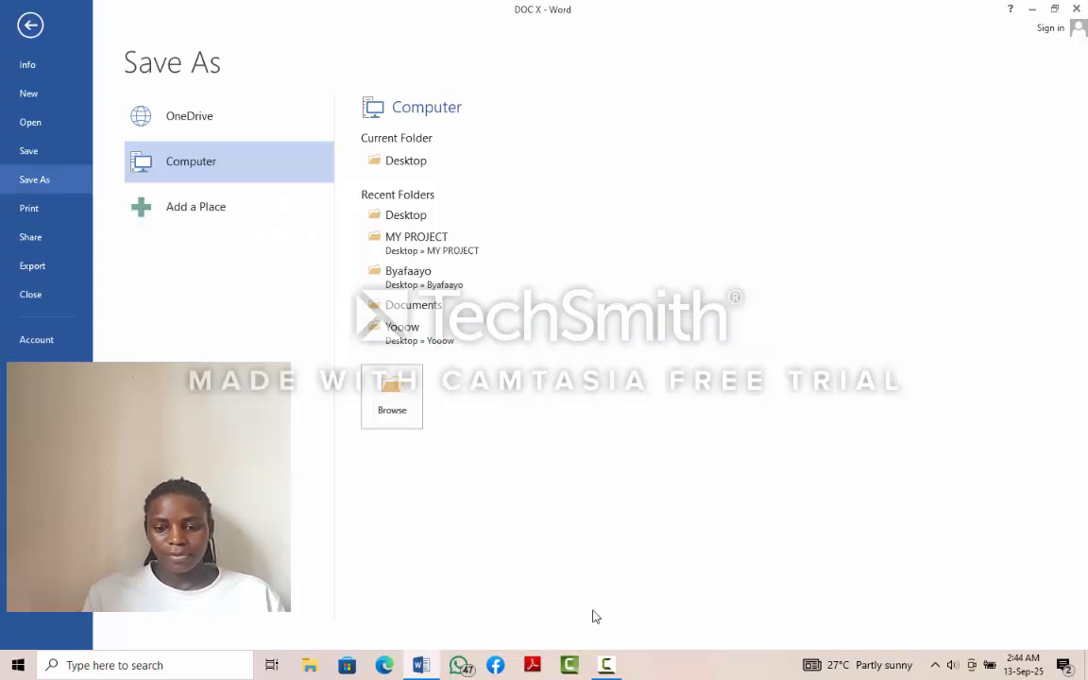
left_click(607, 667)
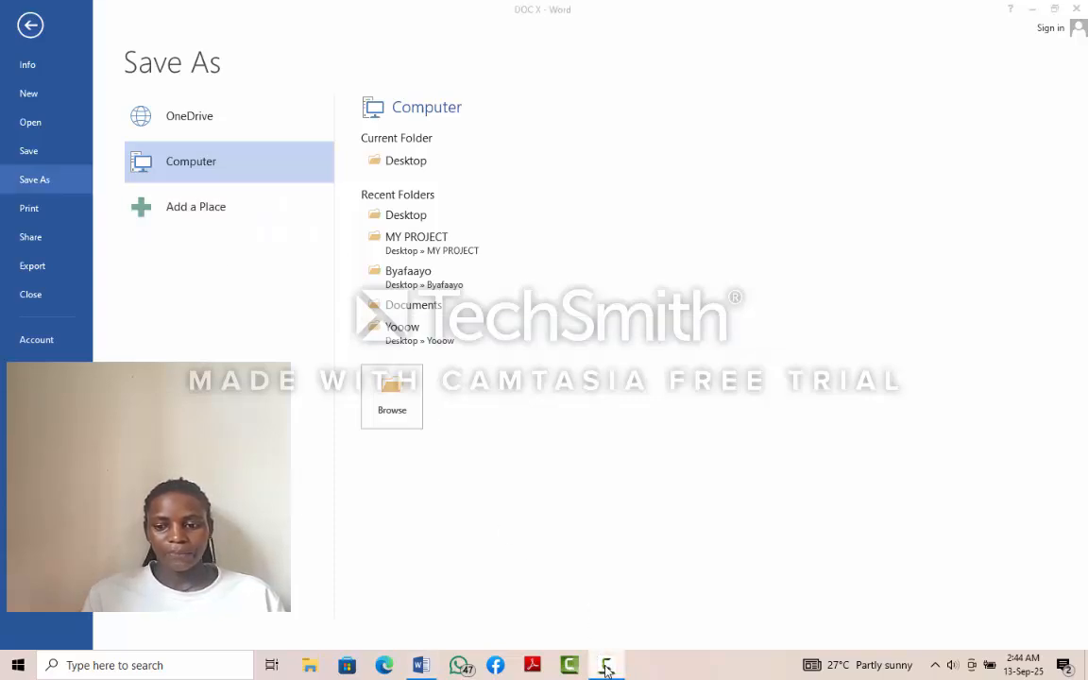